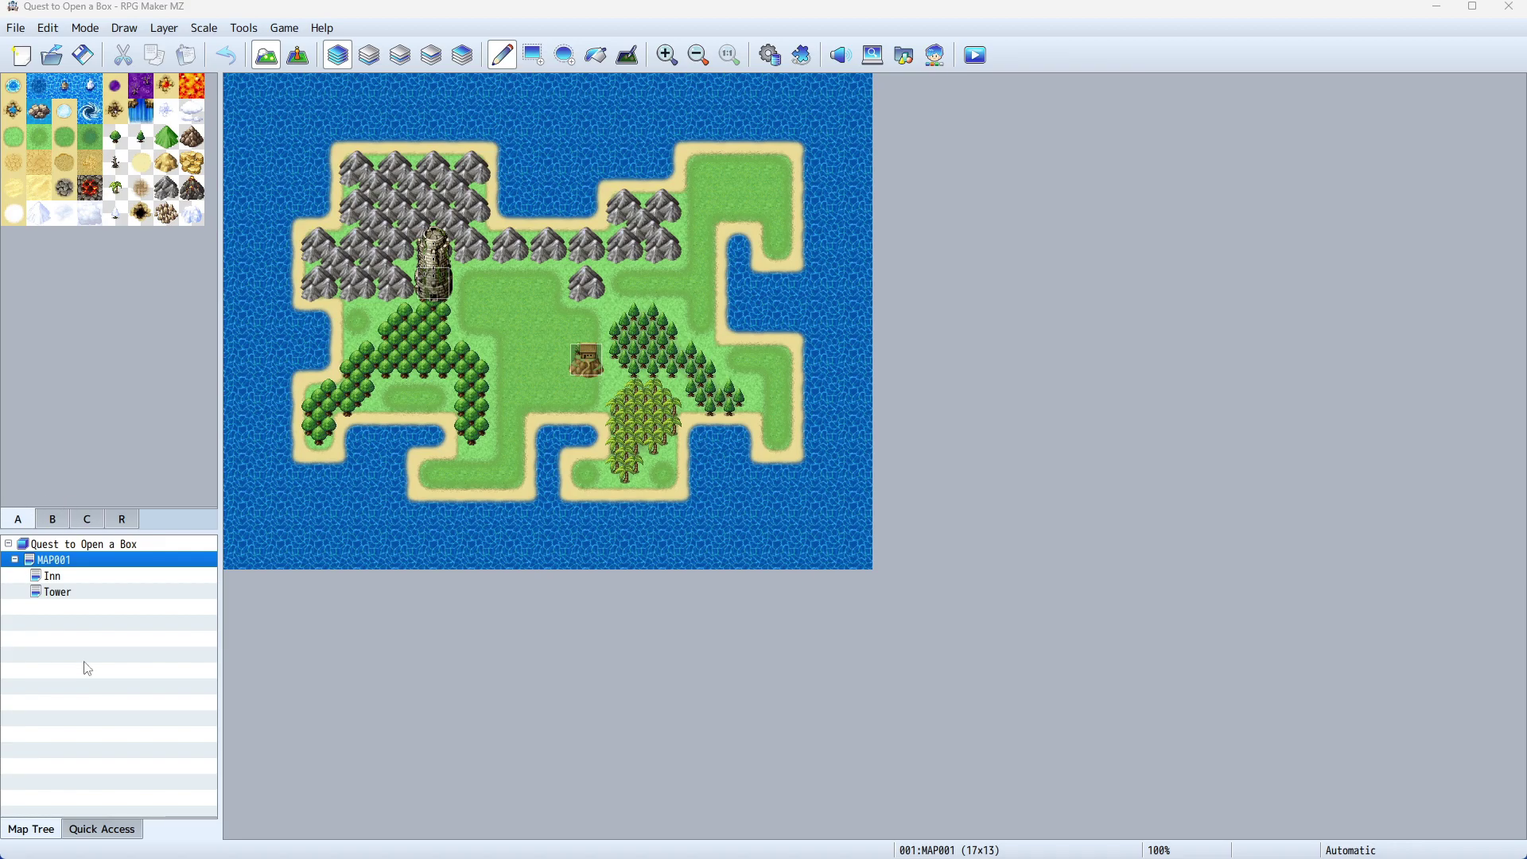
Review the Treasure (50G) event on the Tower map in event editing mode, leaving it unchanged.
left_click(112, 594)
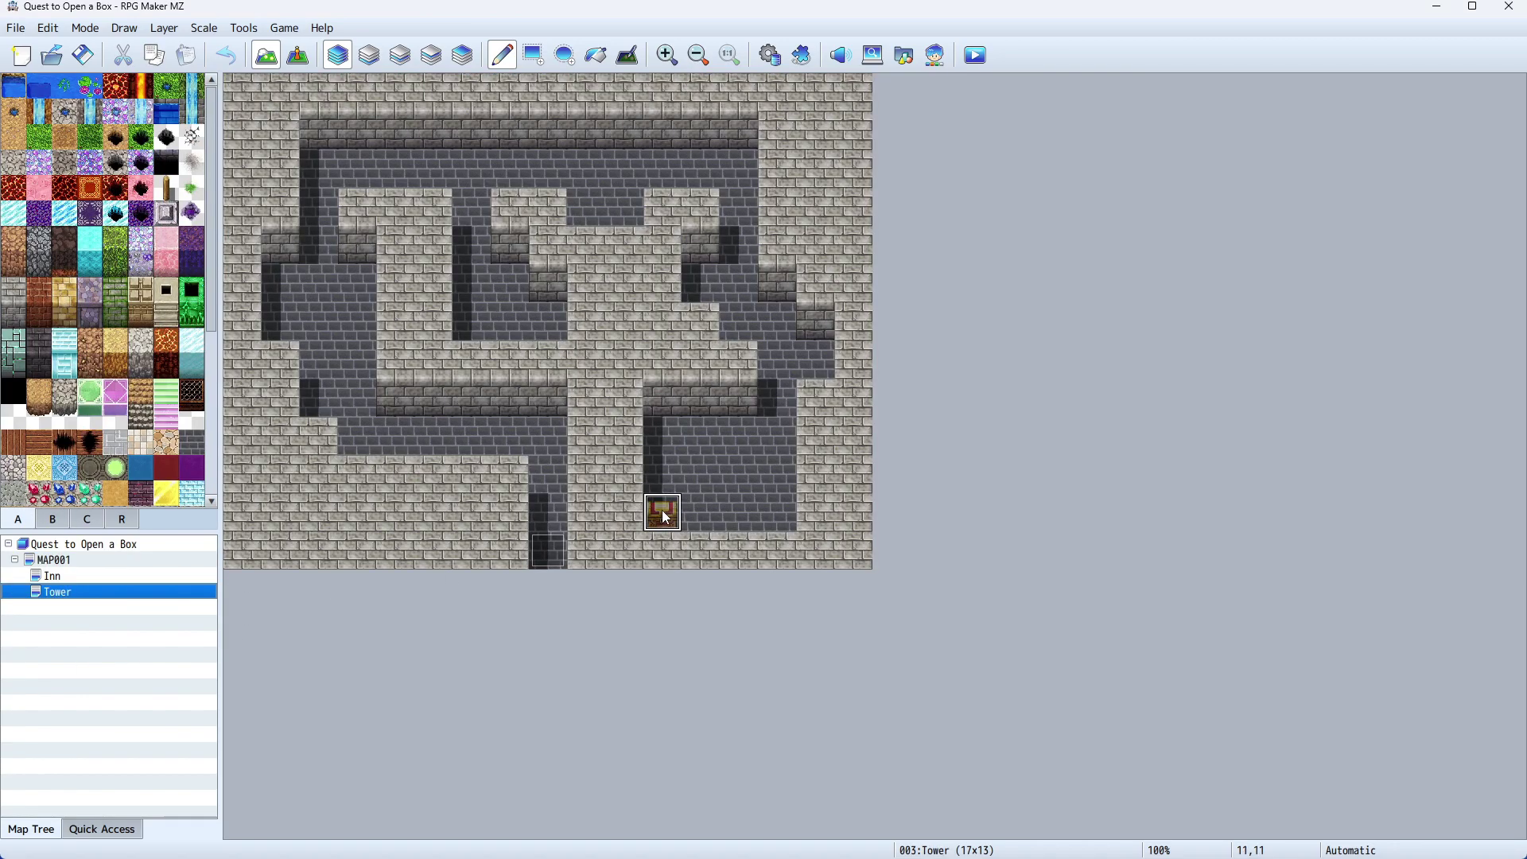
left_click(298, 55)
double_click(76, 98)
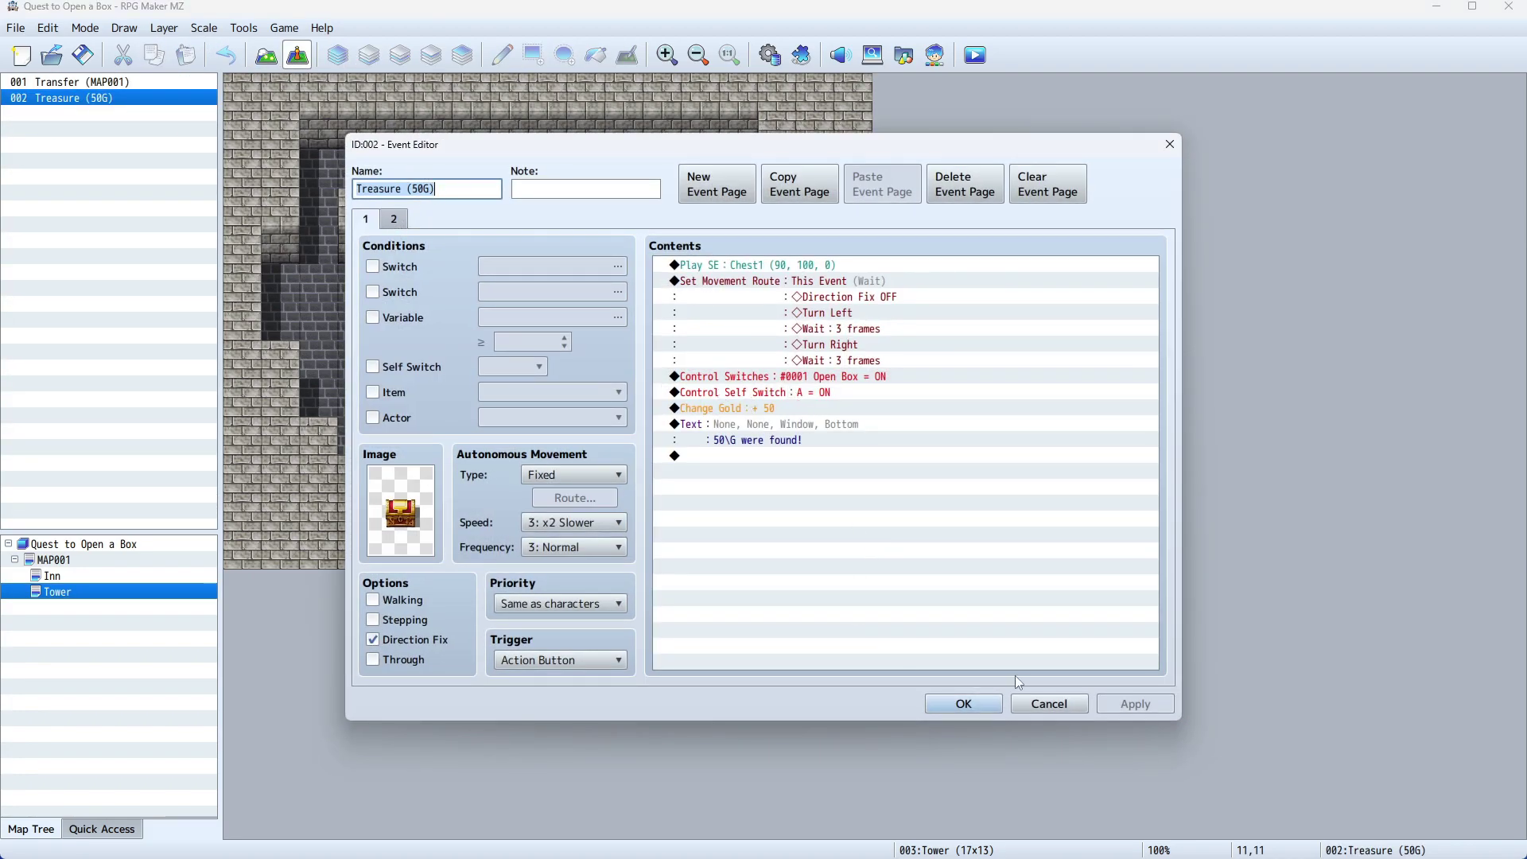
left_click(1018, 702)
Examine the Quest Giver event's three pages on the Inn map, including their conditions and dialogue.
left_click(53, 576)
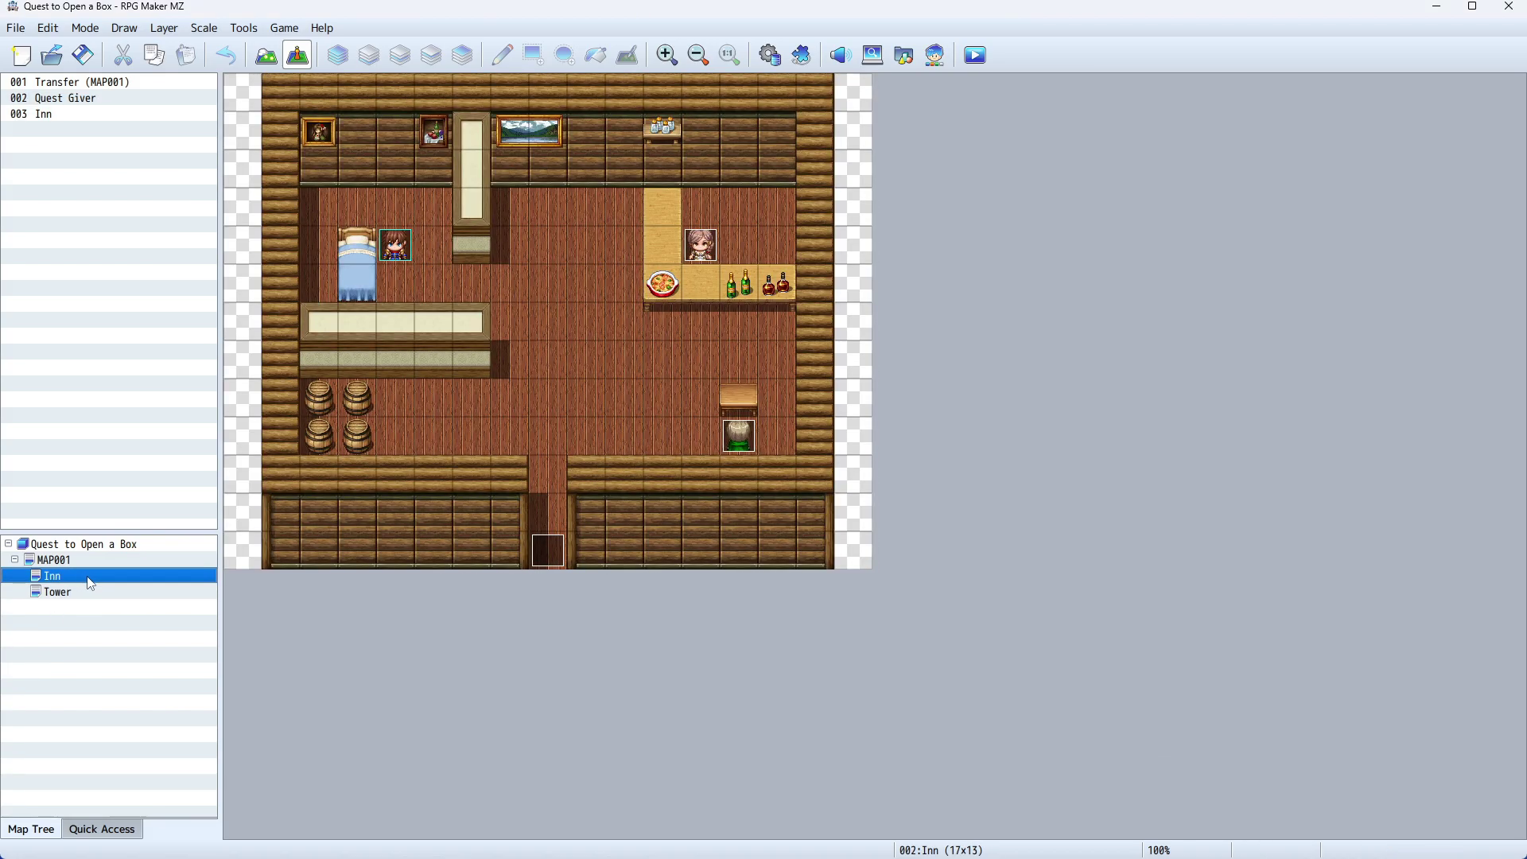
double_click(736, 453)
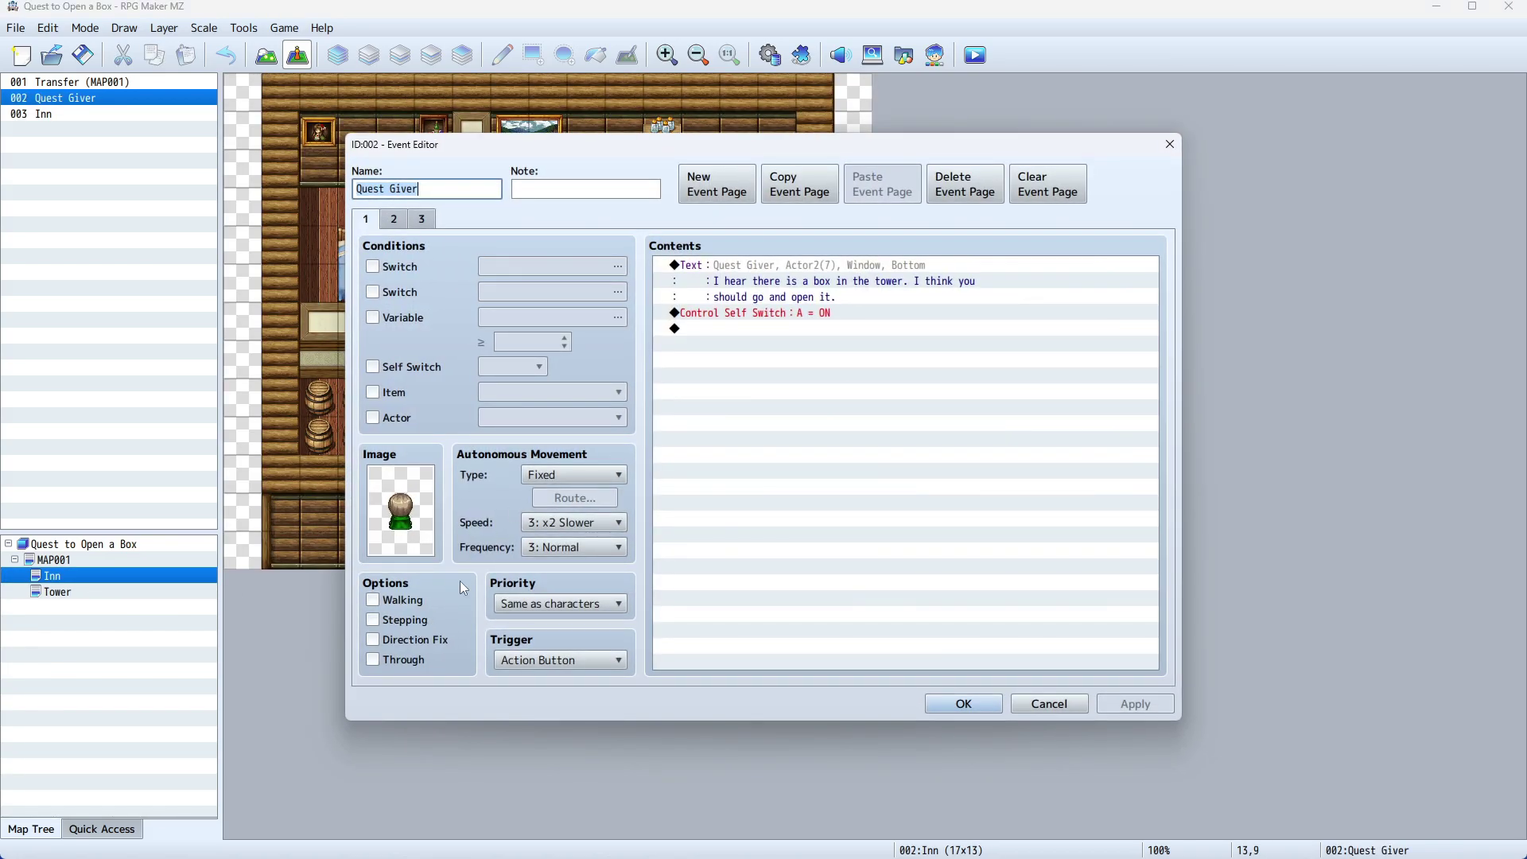
left_click(423, 219)
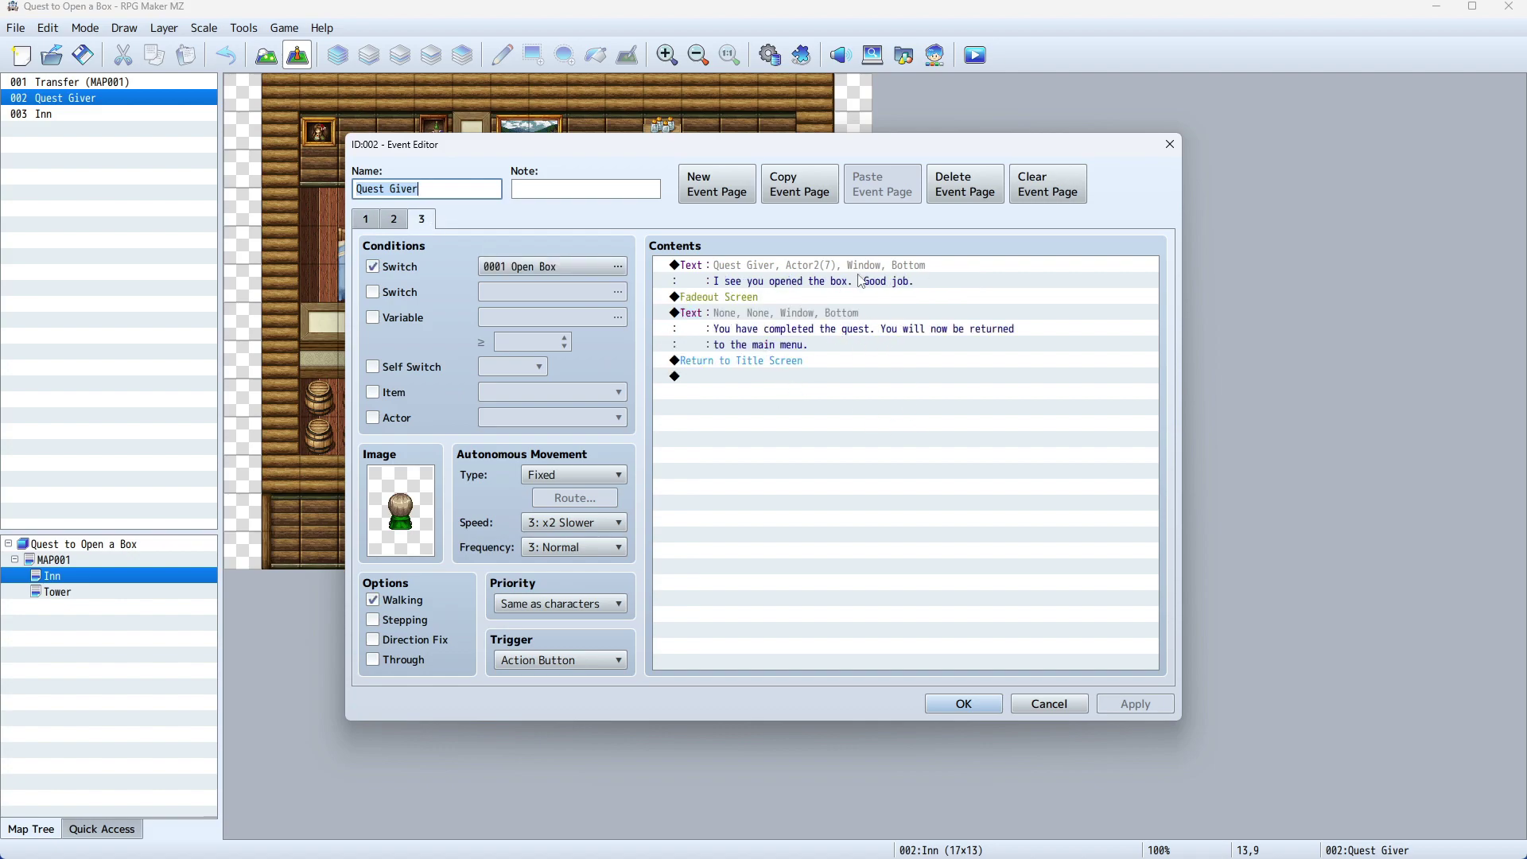
left_click(394, 219)
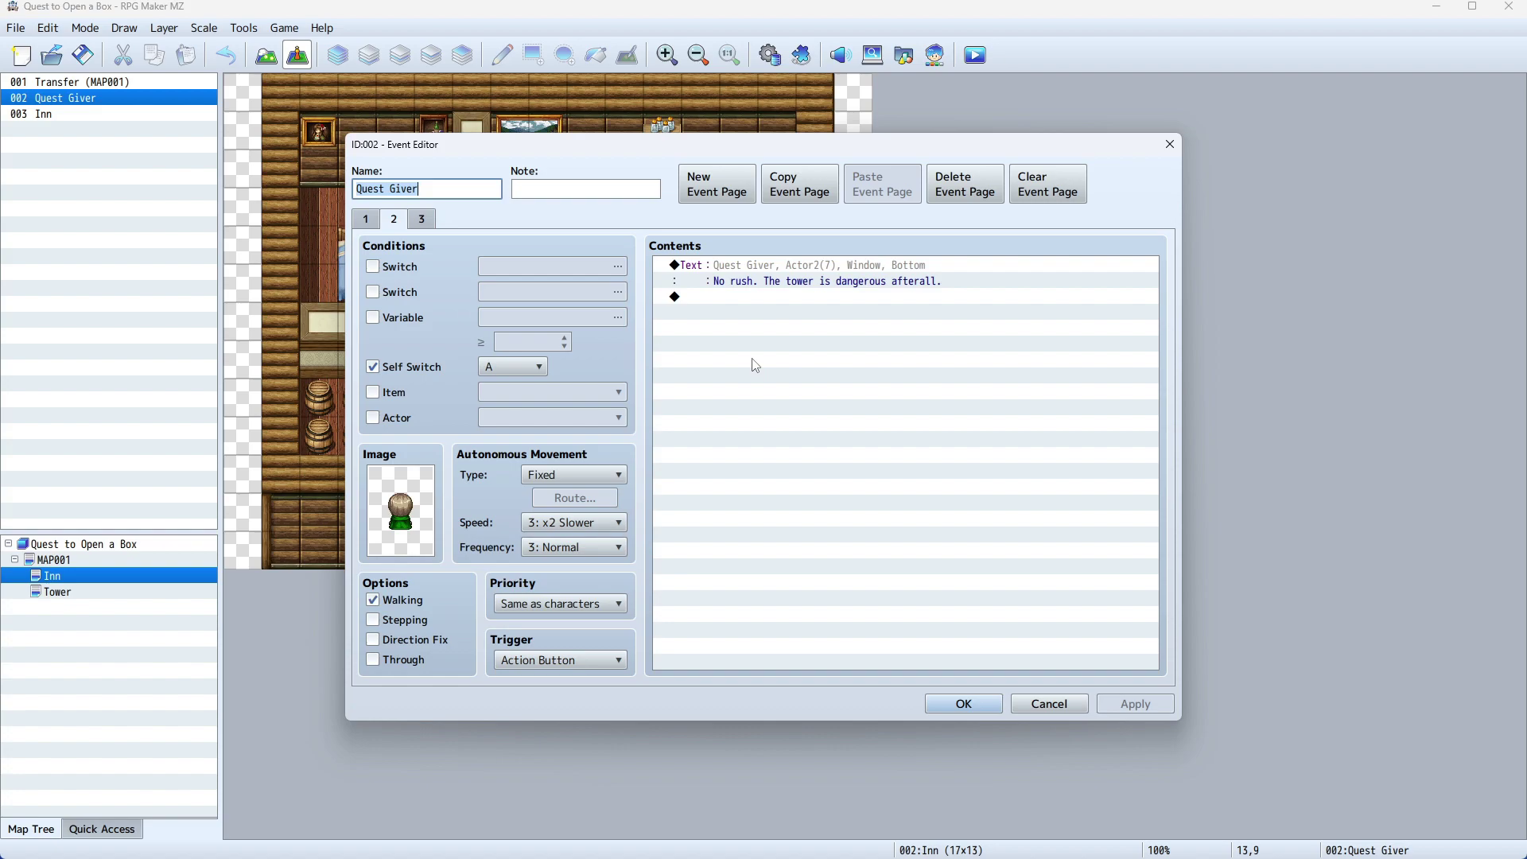
left_click(1058, 703)
Switch MAP001 back to map editing mode, open its map properties and check the encounter steps setting.
left_click(143, 560)
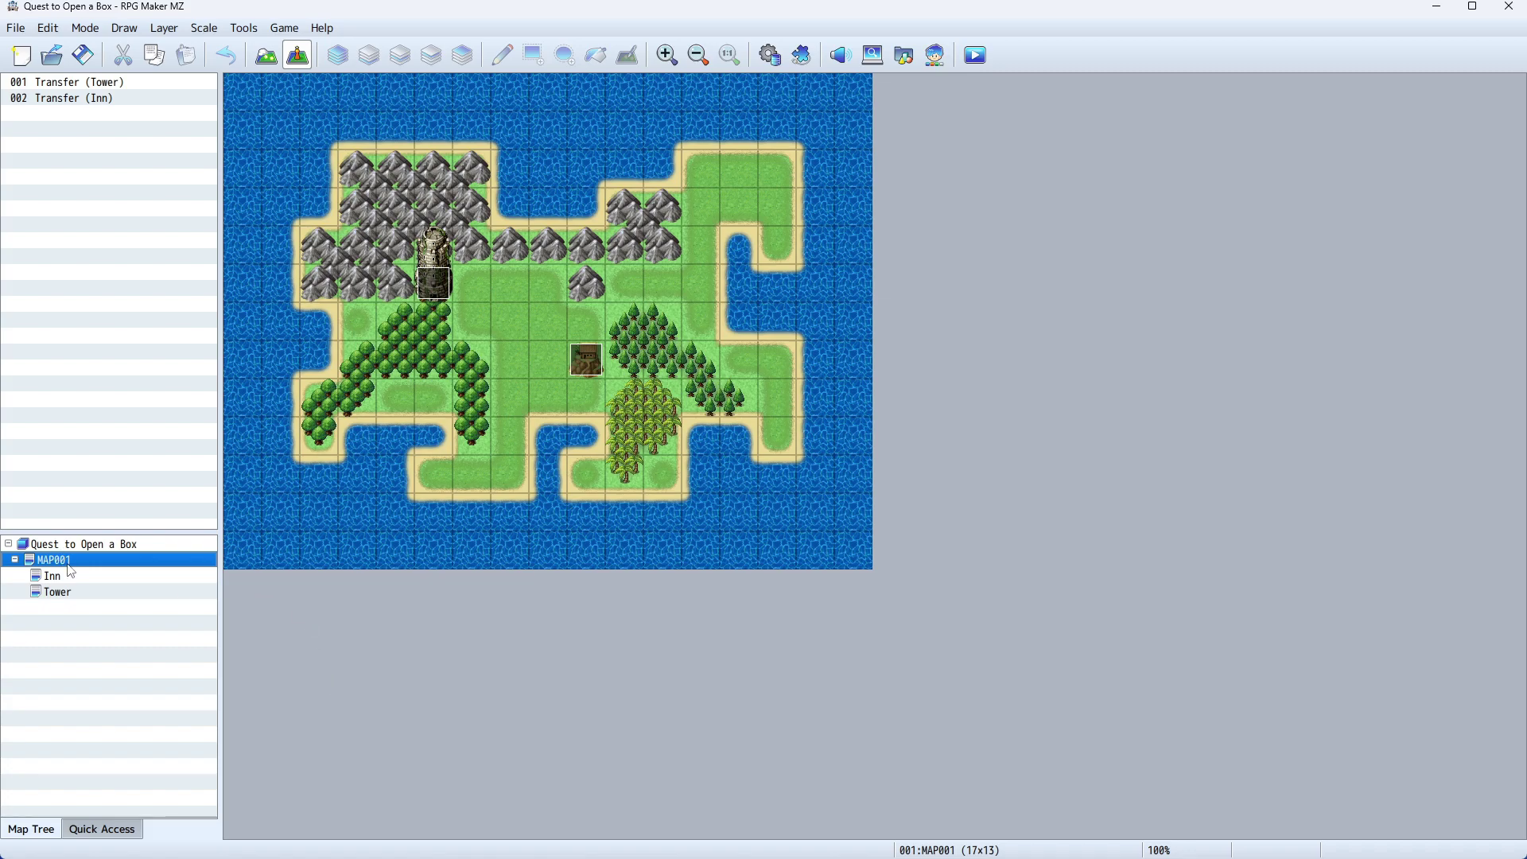
left_click(265, 56)
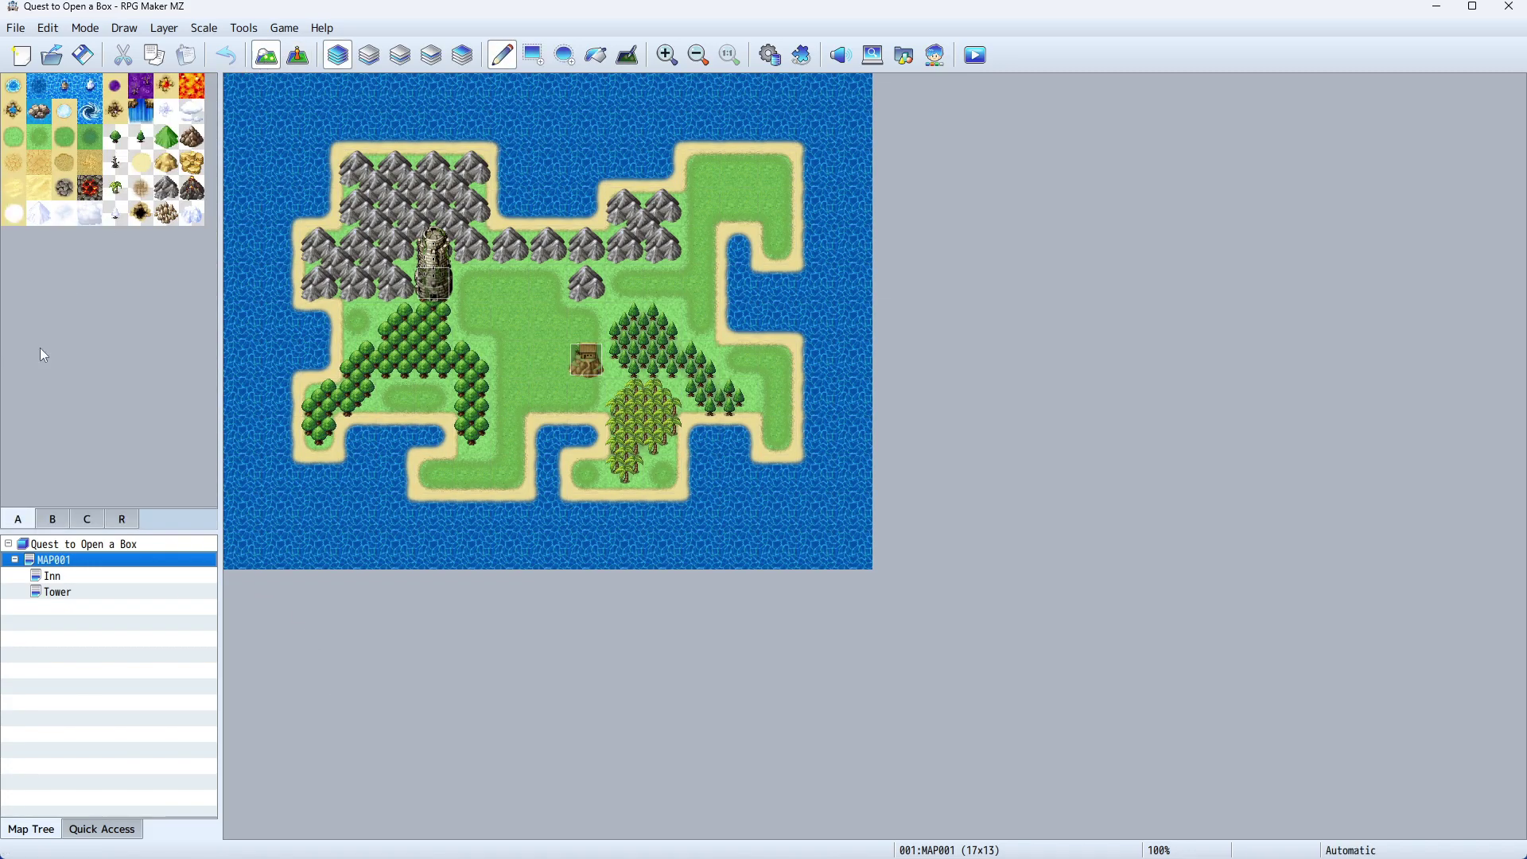
right_click(67, 567)
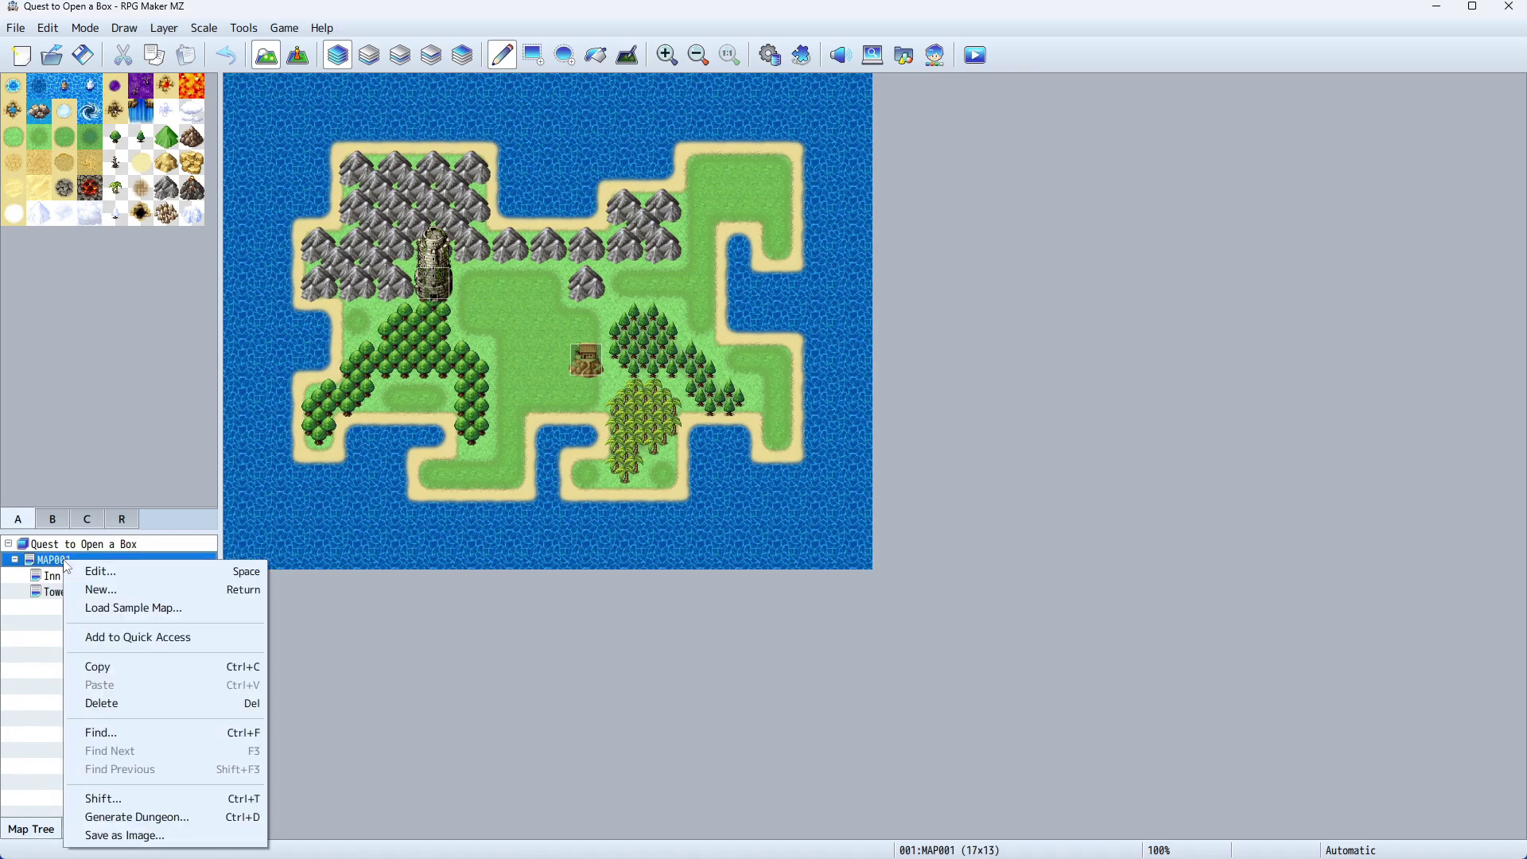
left_click(162, 572)
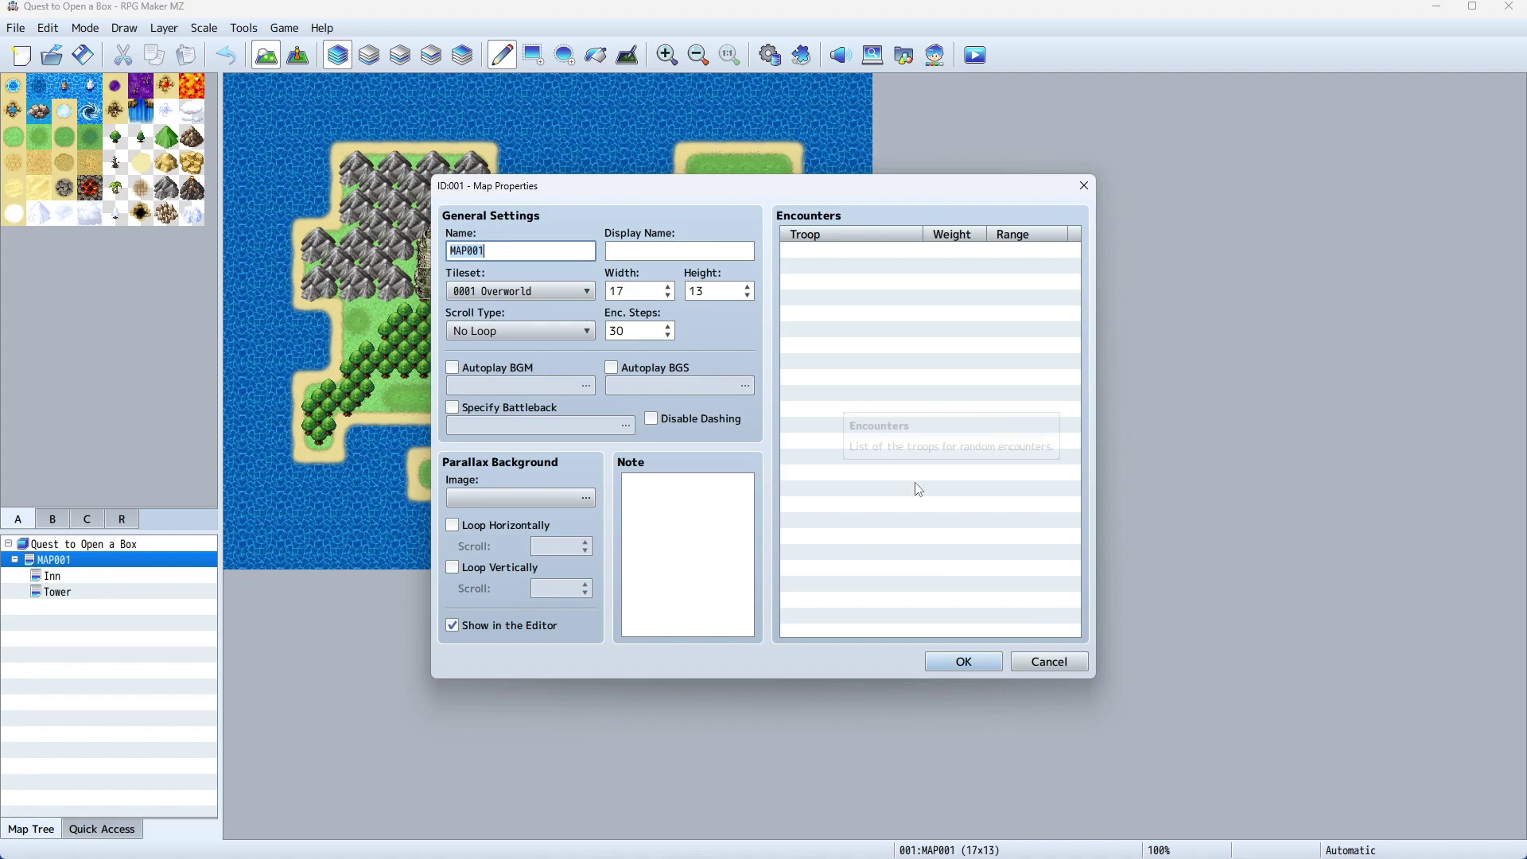
mouse_move(649, 333)
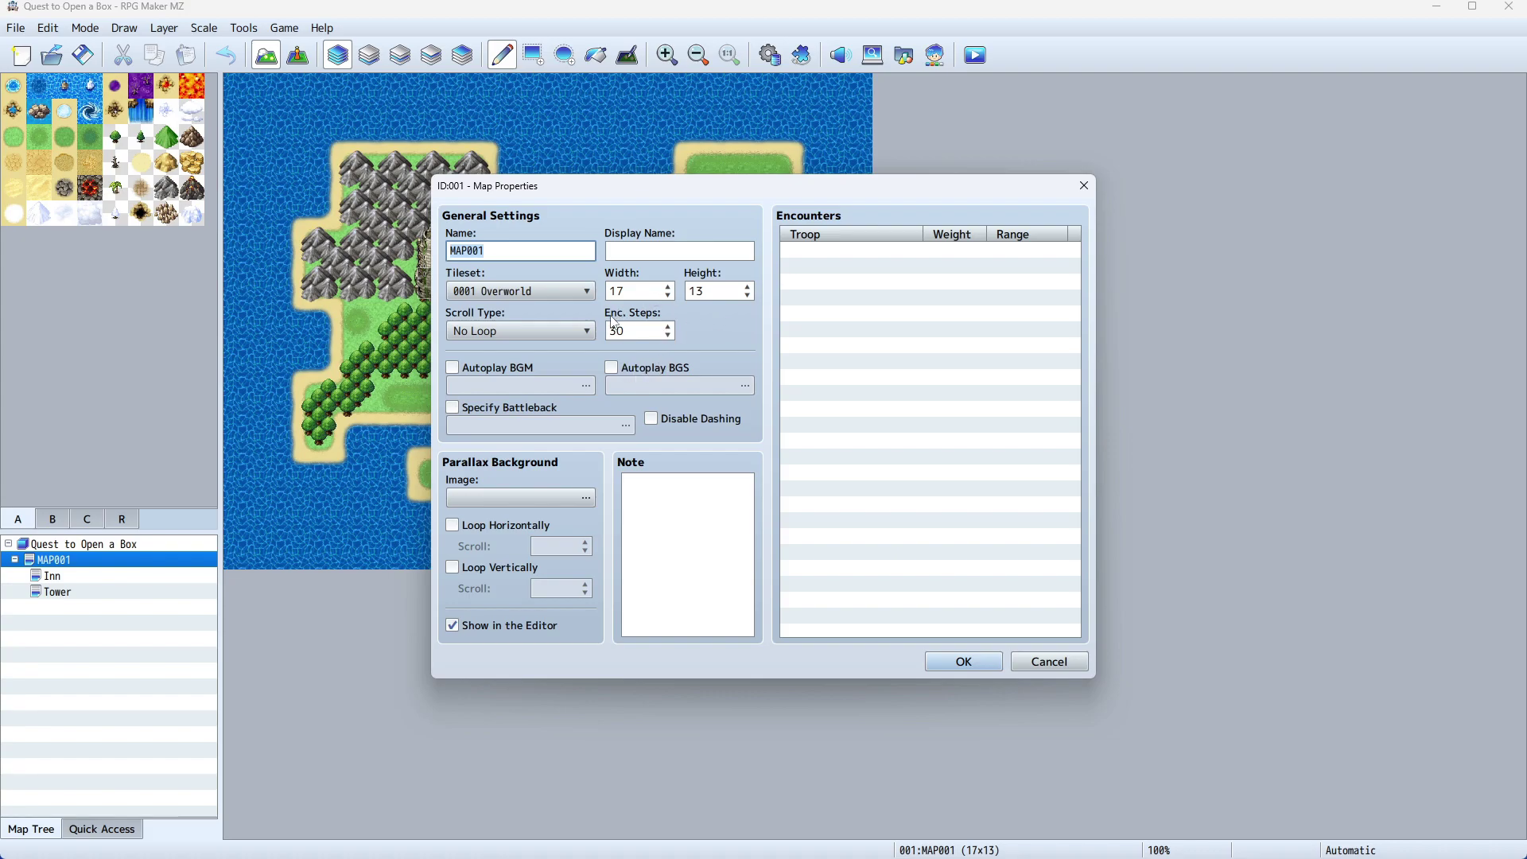
double_click(652, 333)
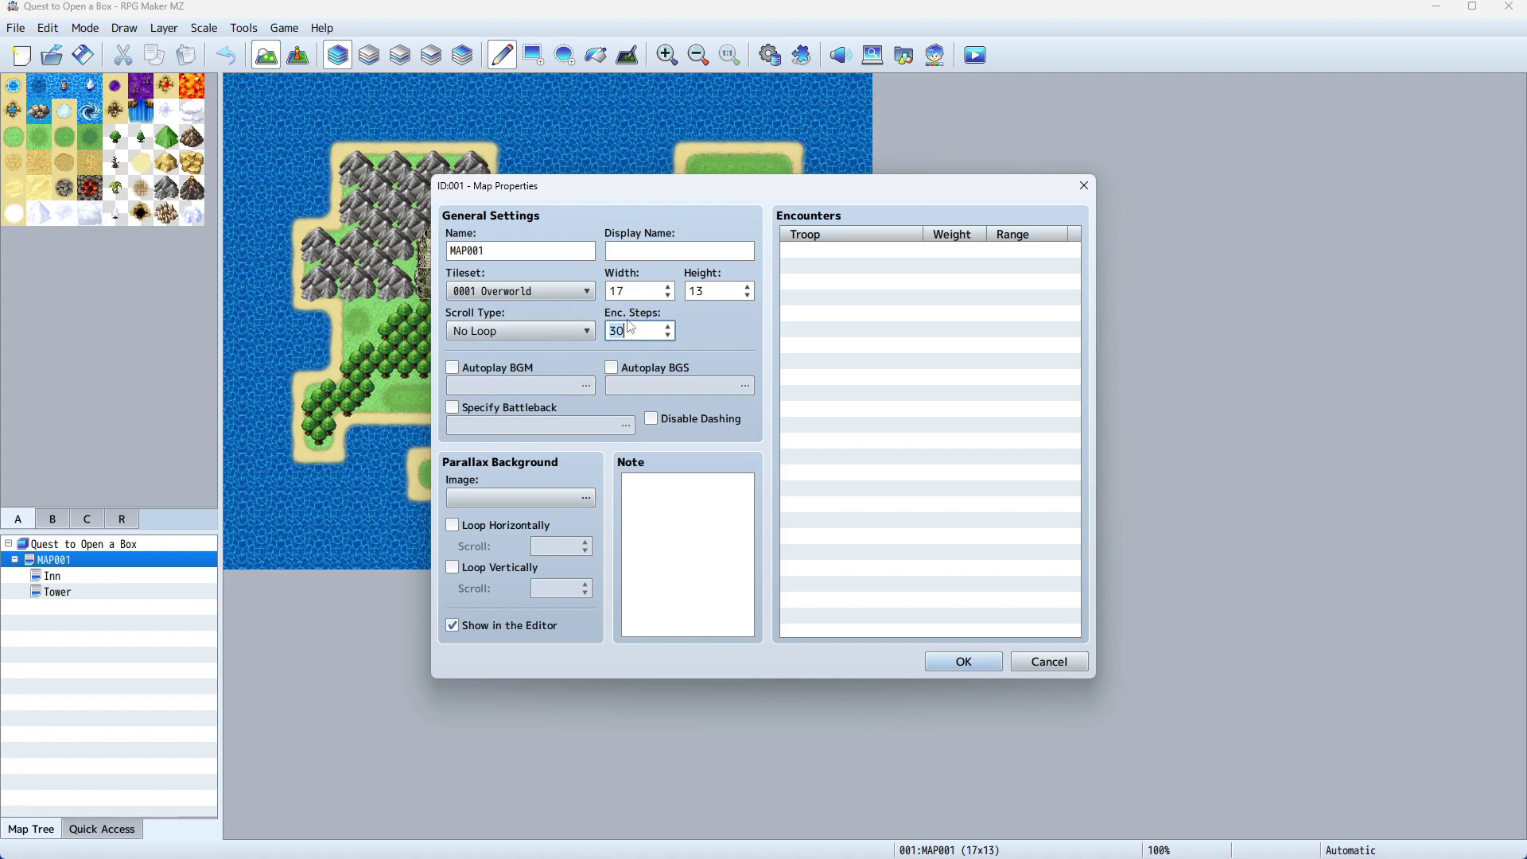
mouse_move(649, 332)
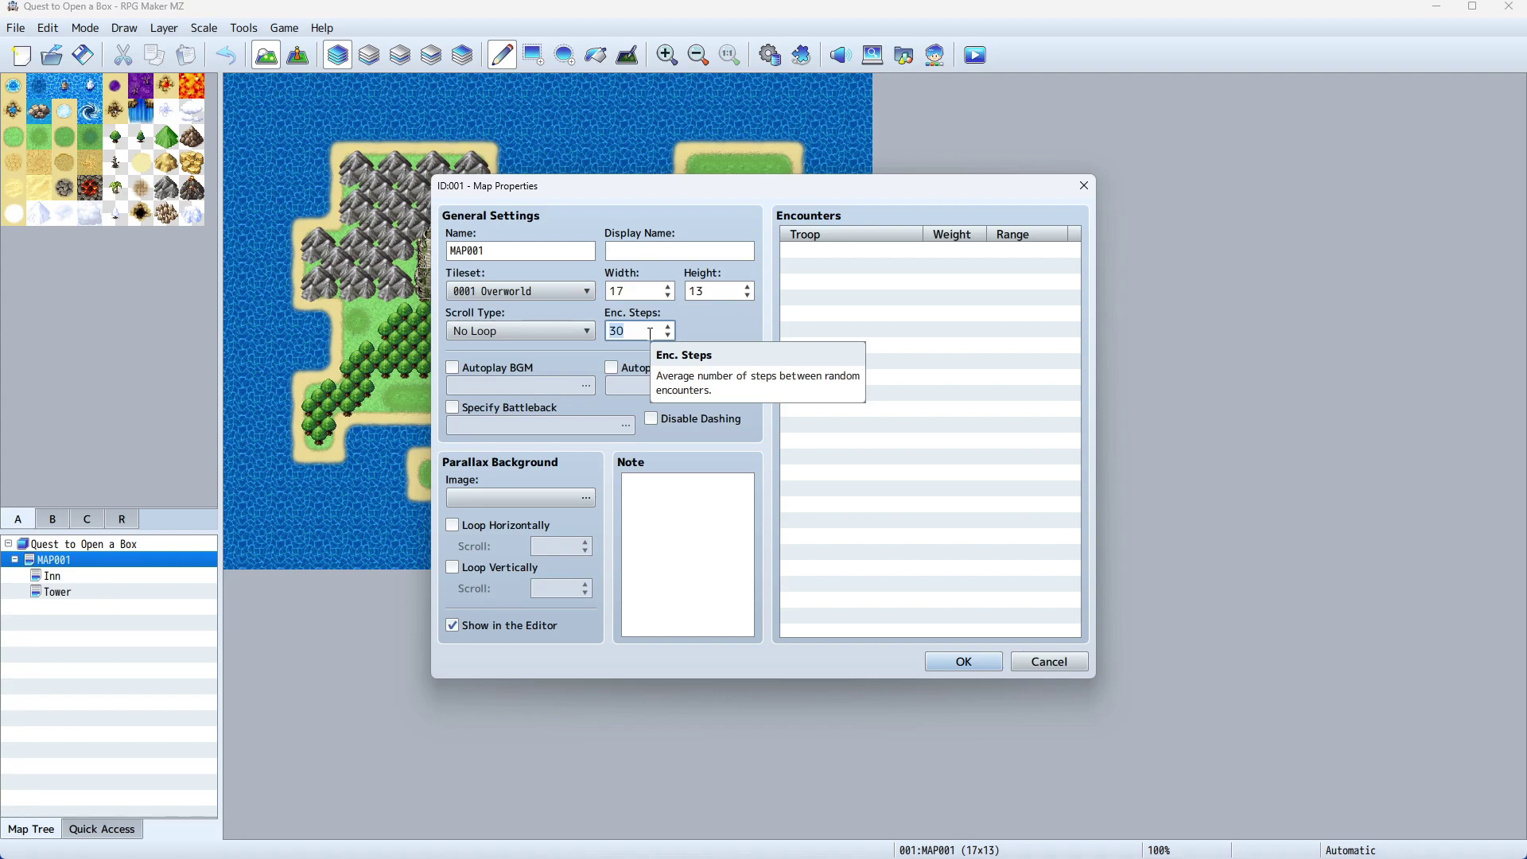
Add the Goblin*2 troop to MAP001's random encounters with weight 5 across the entire map.
left_click(841, 264)
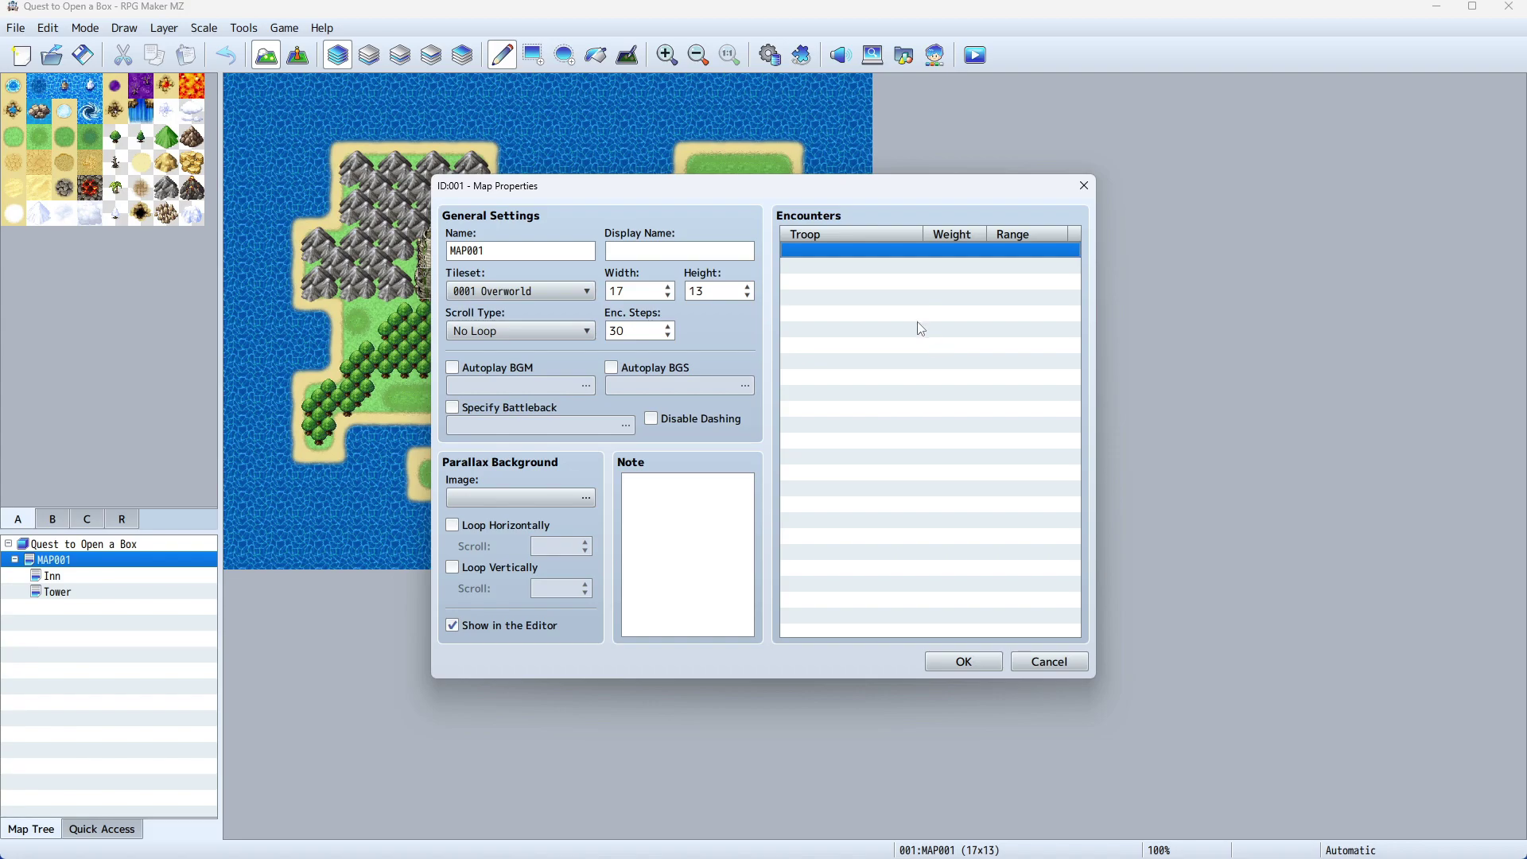
double_click(824, 253)
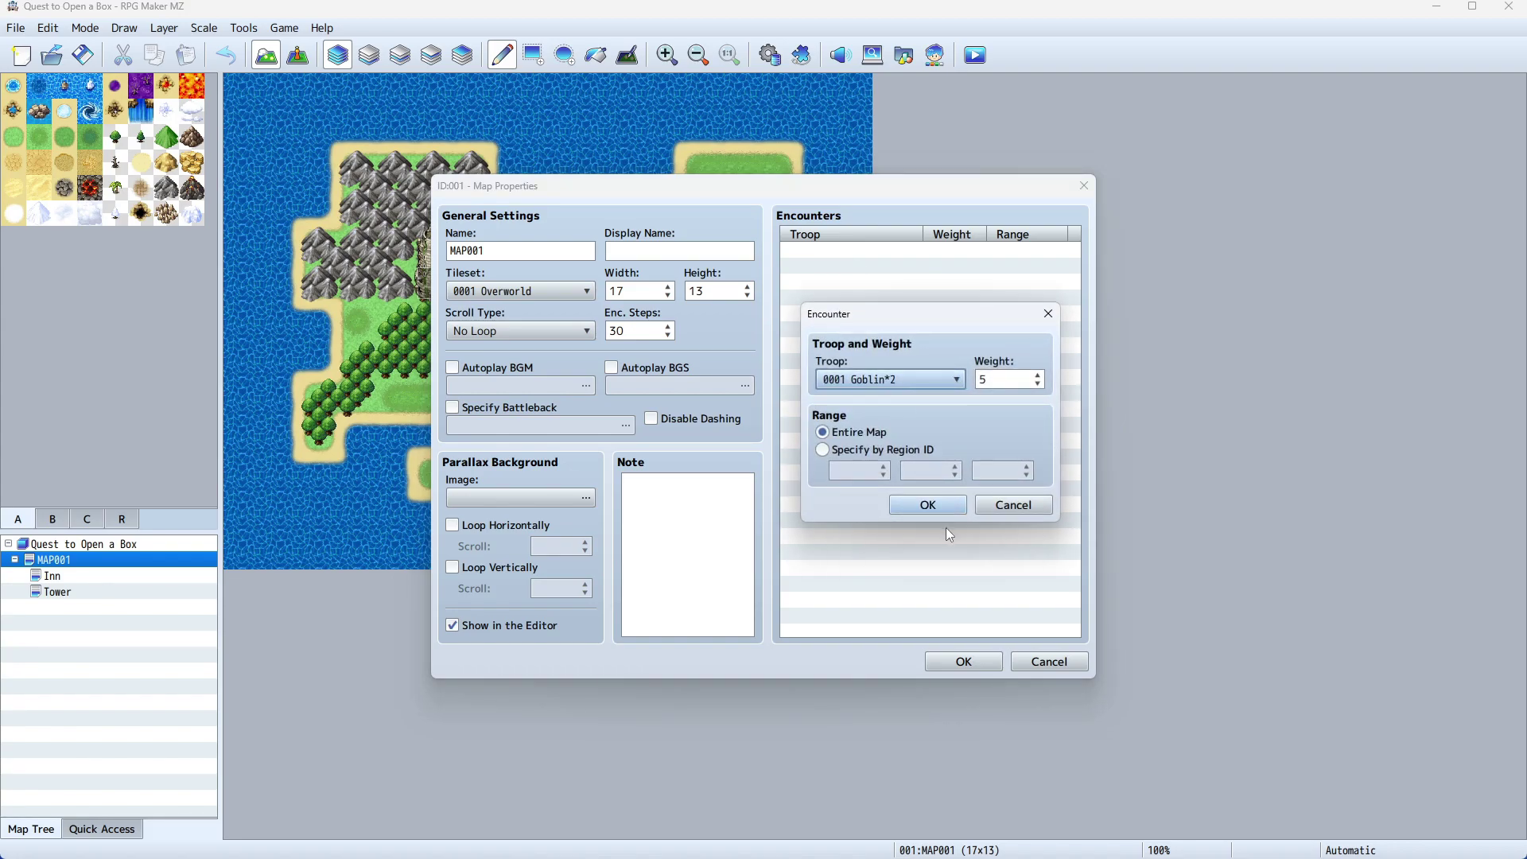
left_click(950, 381)
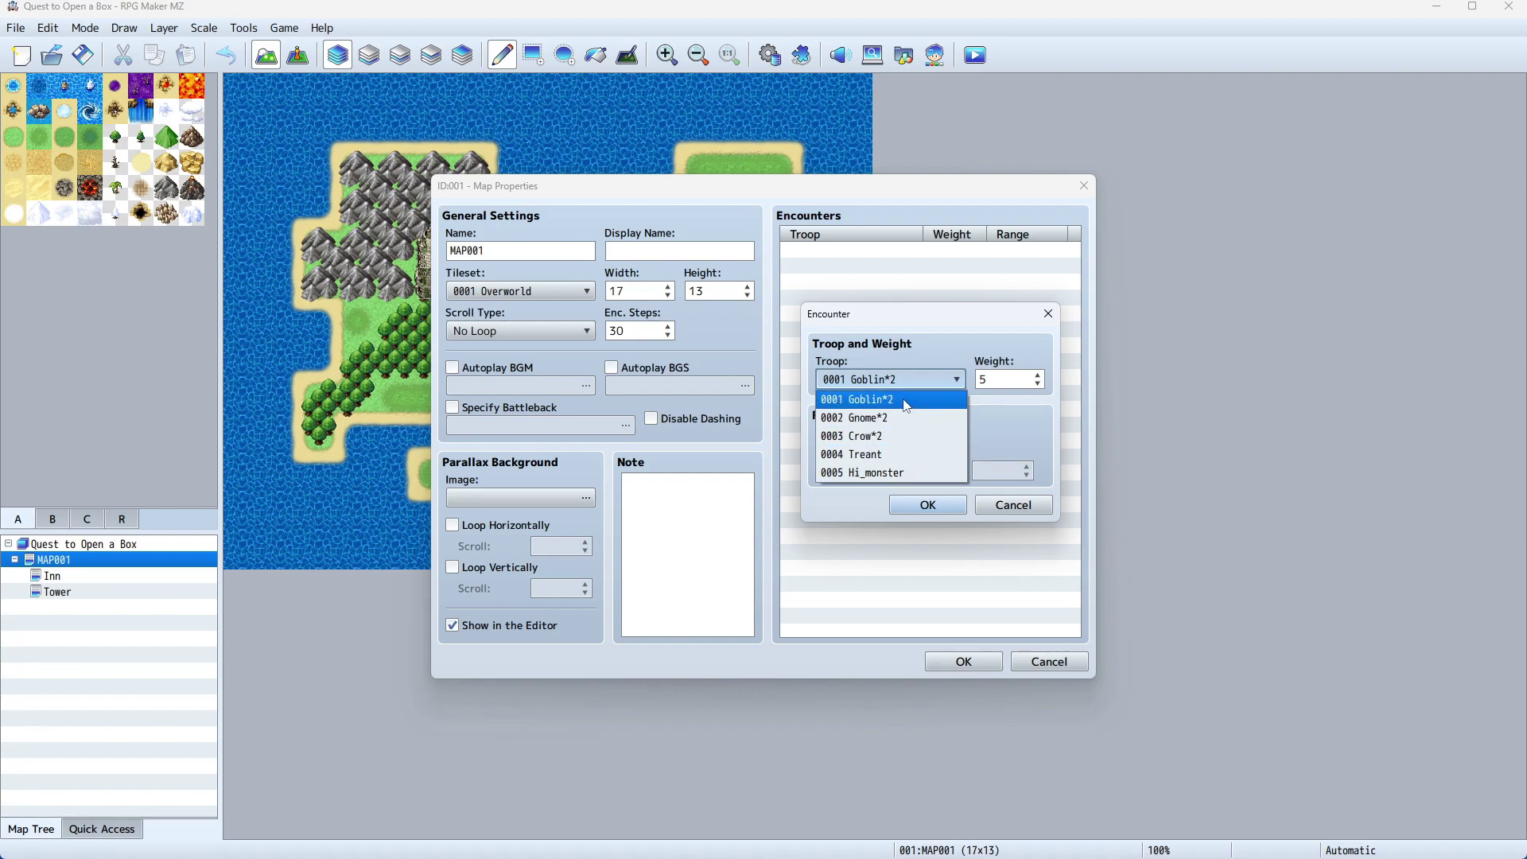
left_click(905, 400)
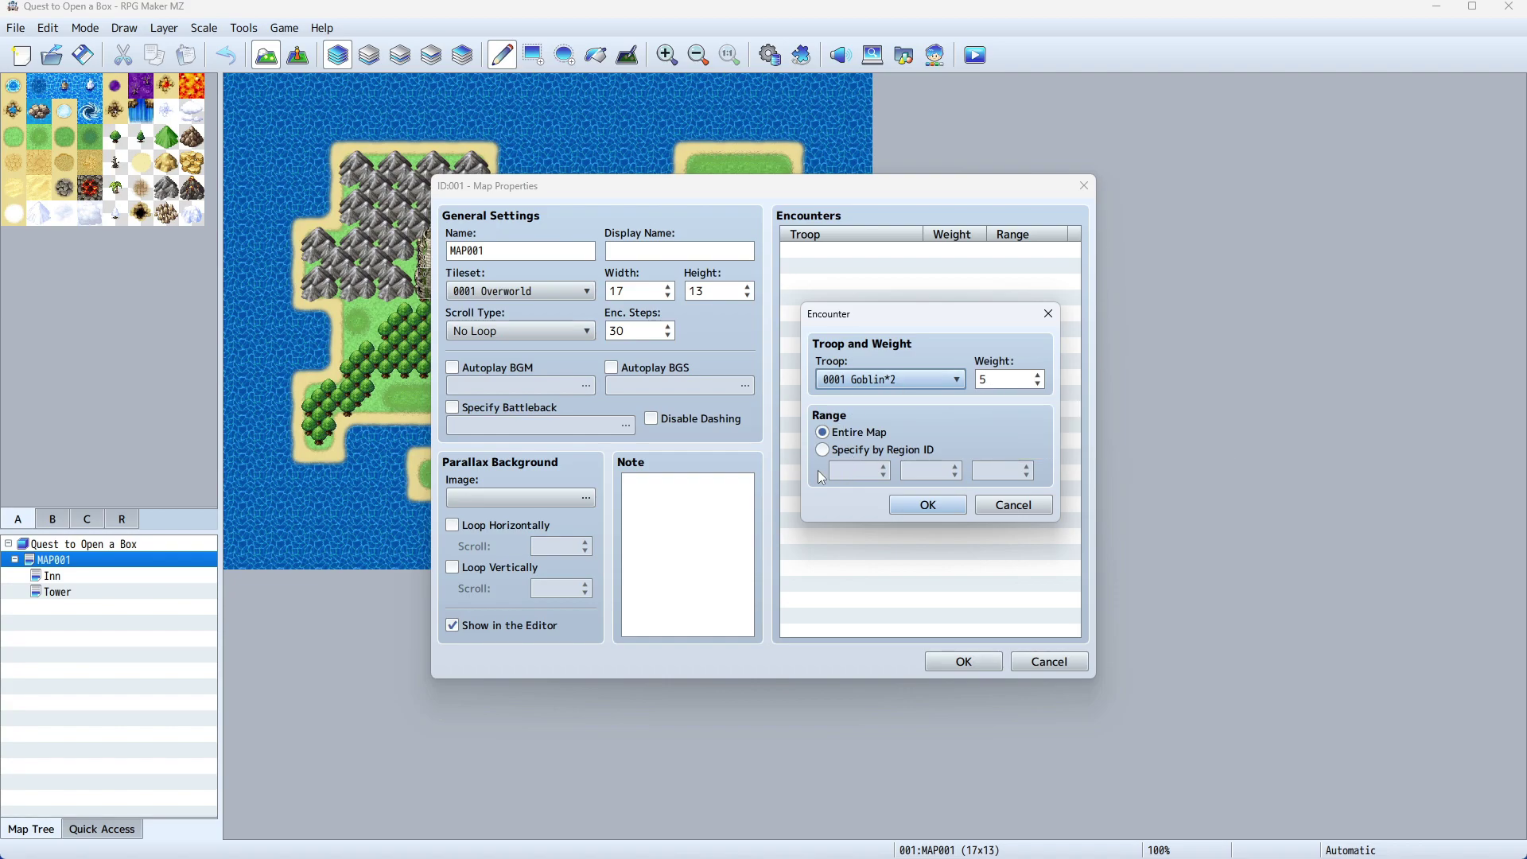
left_click(927, 504)
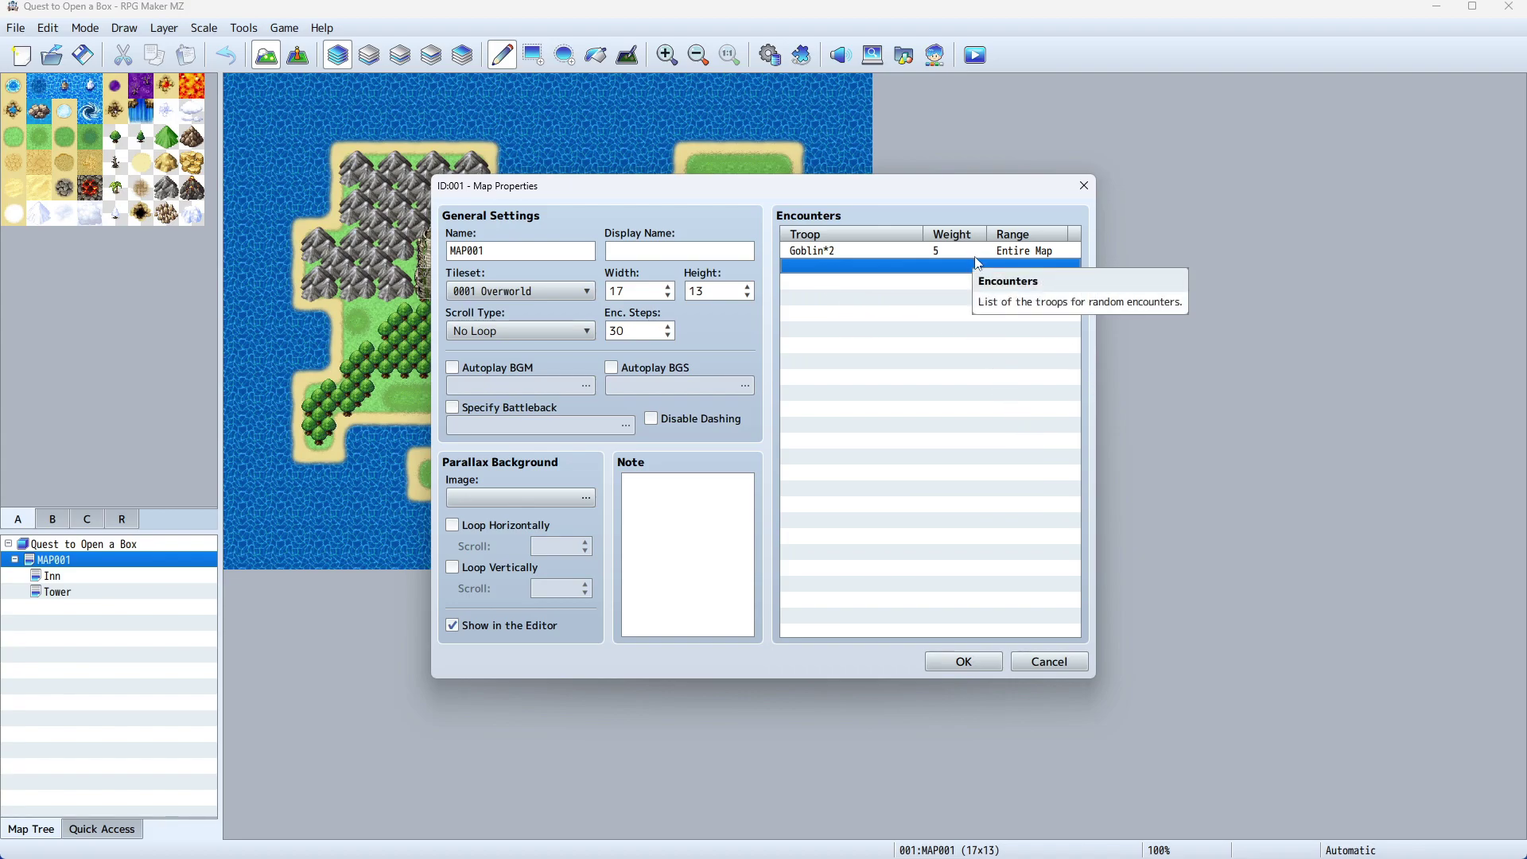
Add the Gnome*2 troop to MAP001's encounters with weight 2 for the entire map, and accept the map properties.
left_click(870, 255)
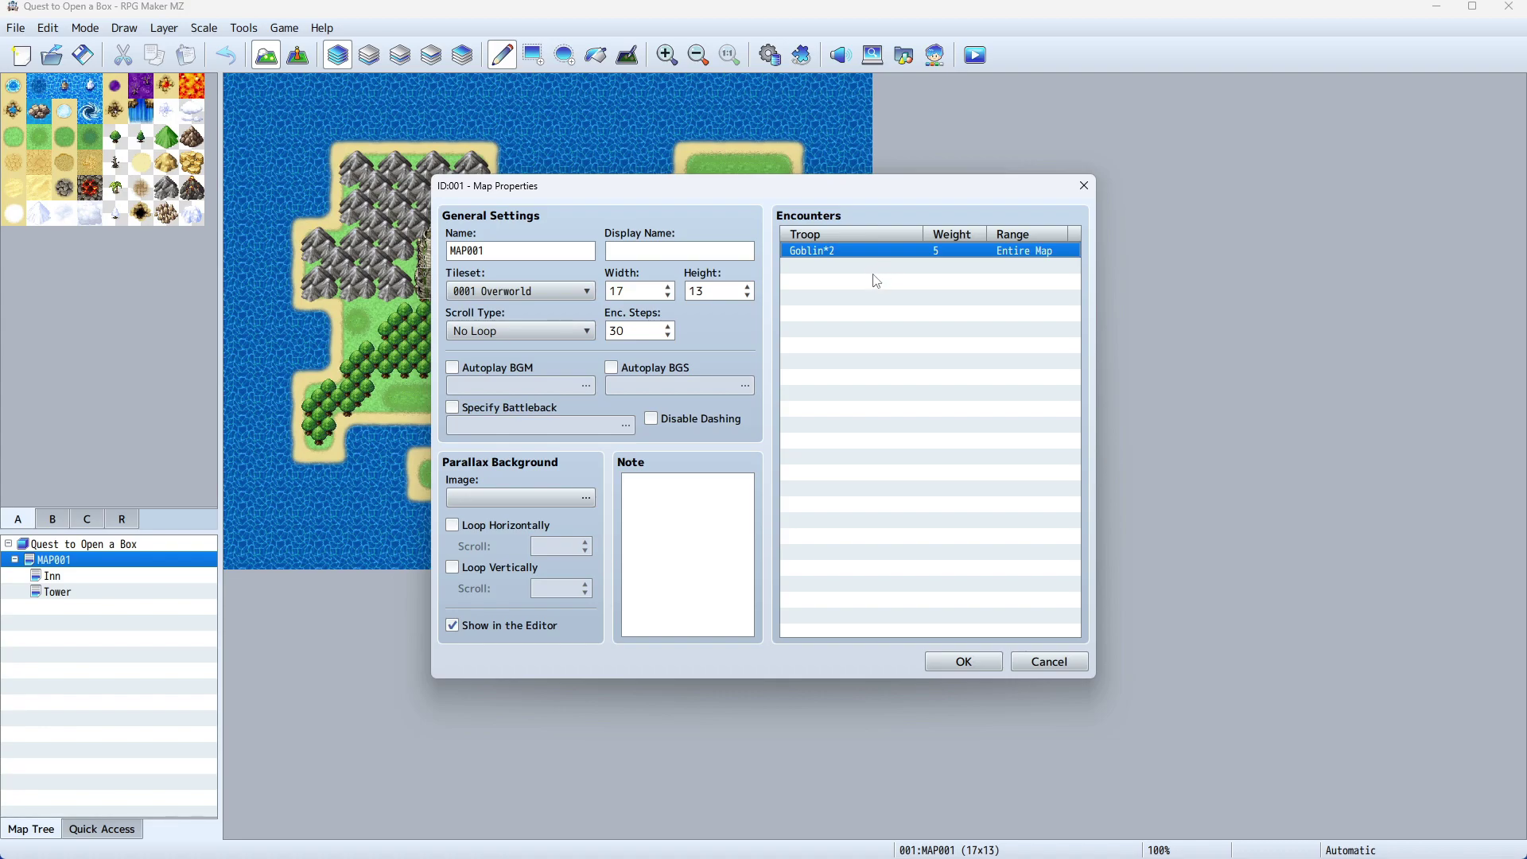
left_click(868, 267)
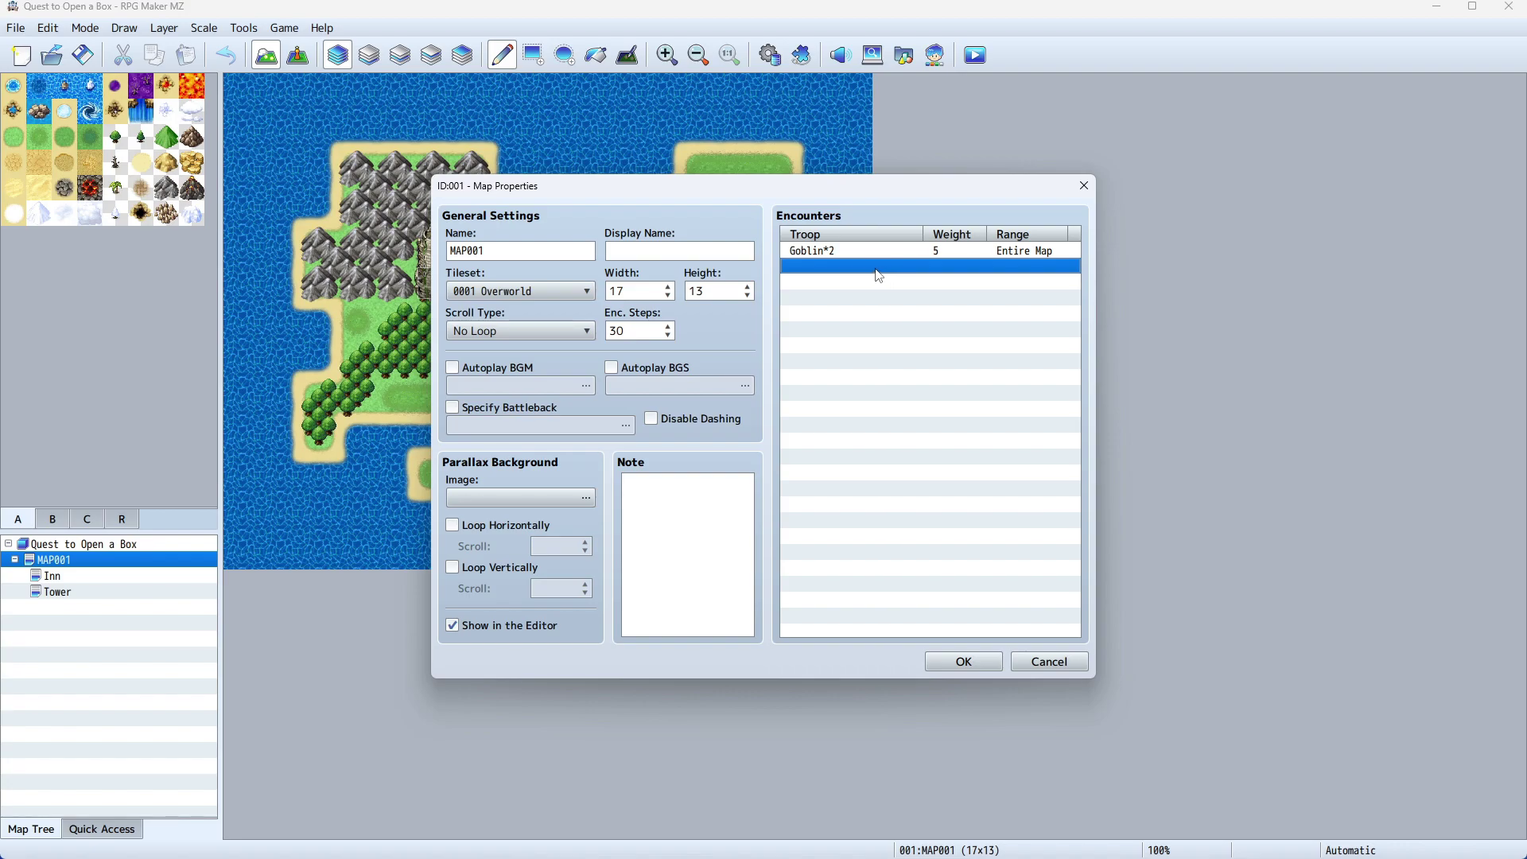
double_click(872, 269)
left_click(894, 379)
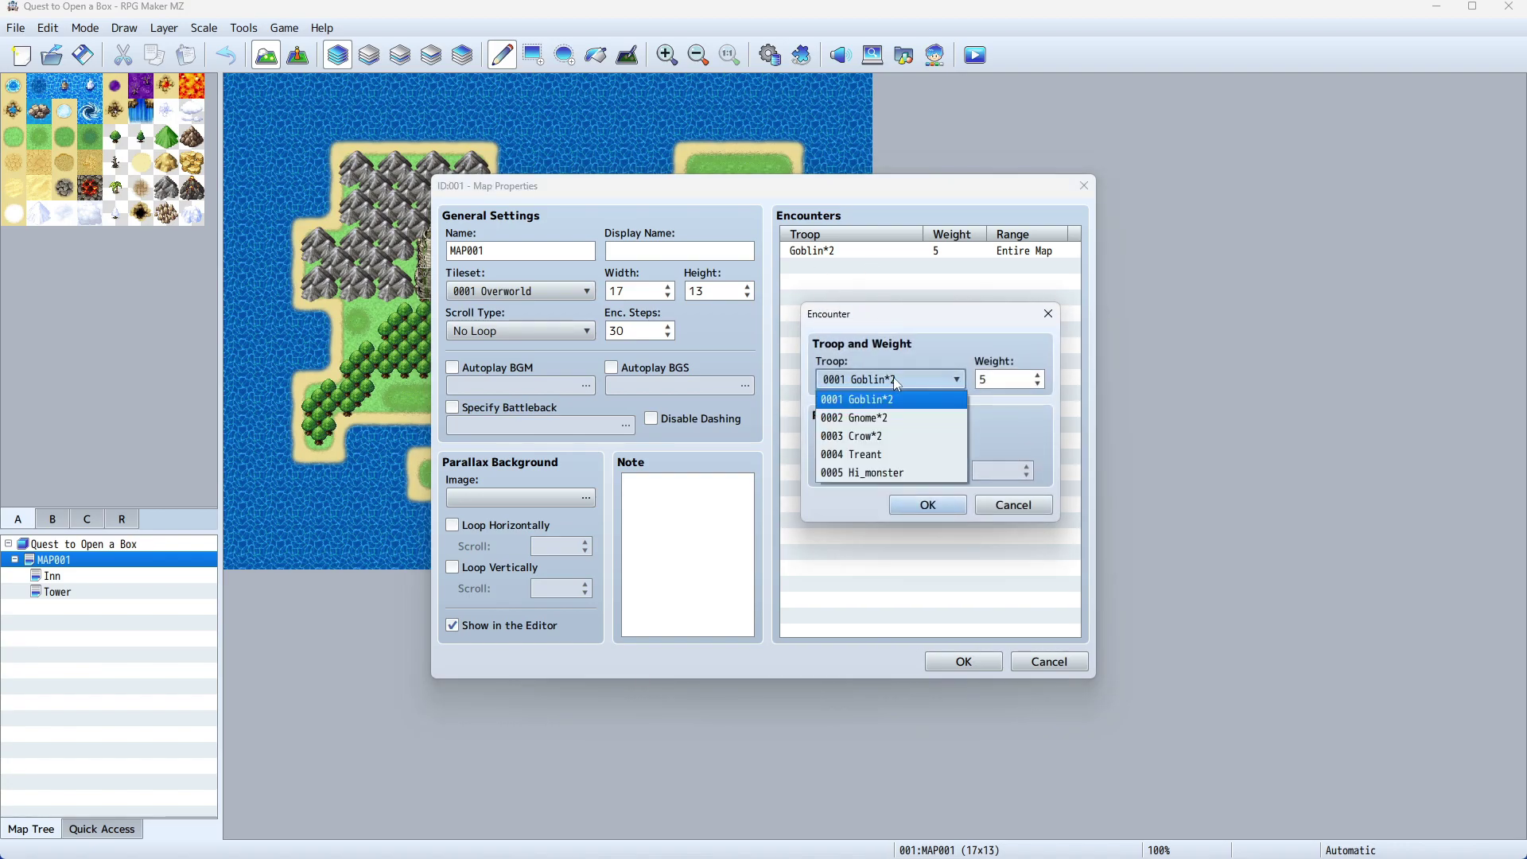
left_click(902, 413)
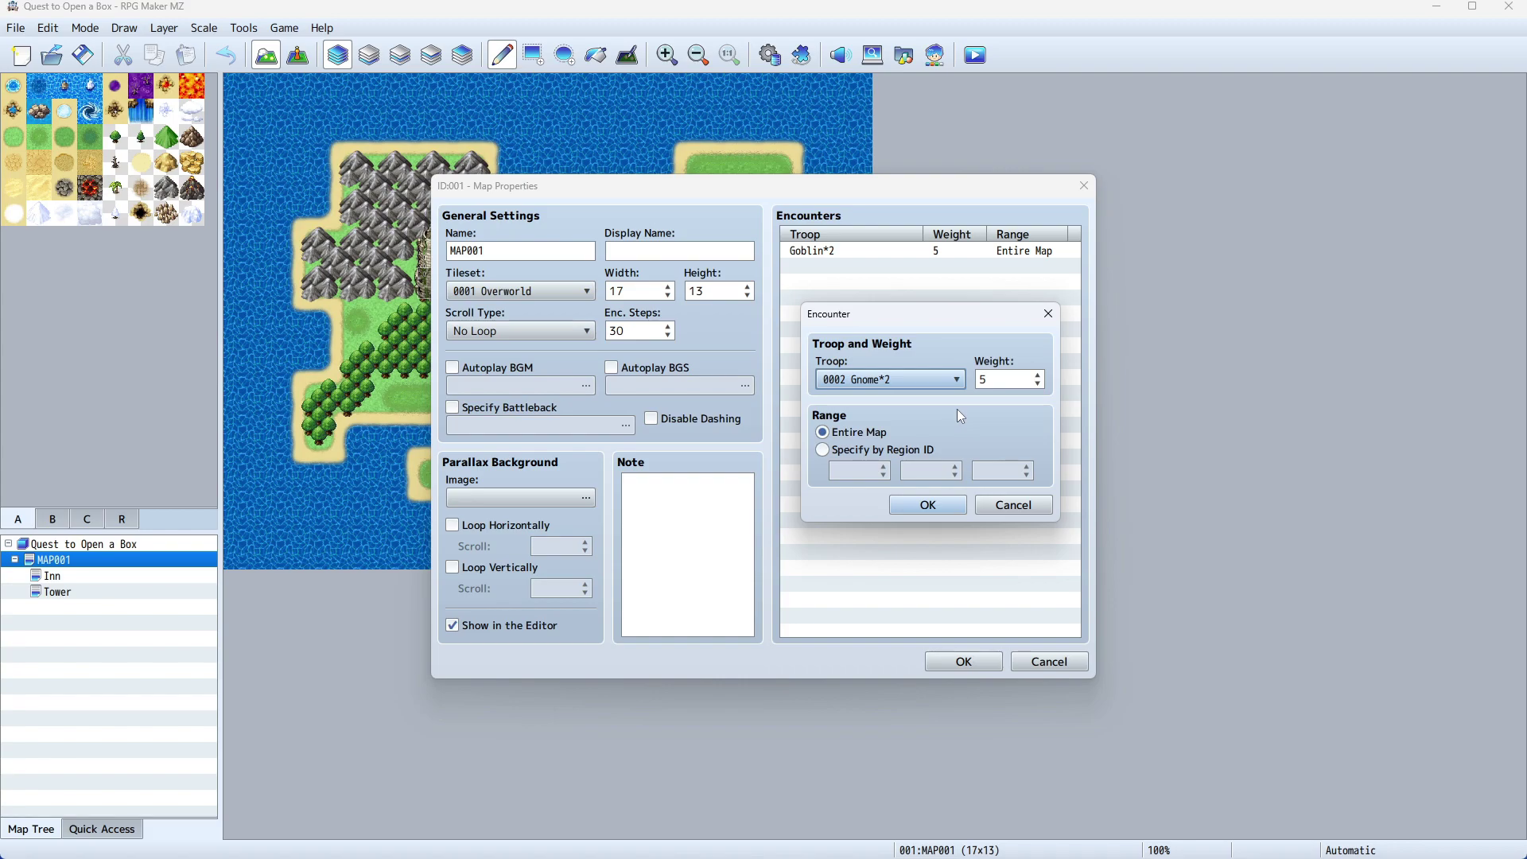
left_click(1038, 384)
left_click(1037, 384)
left_click(1038, 384)
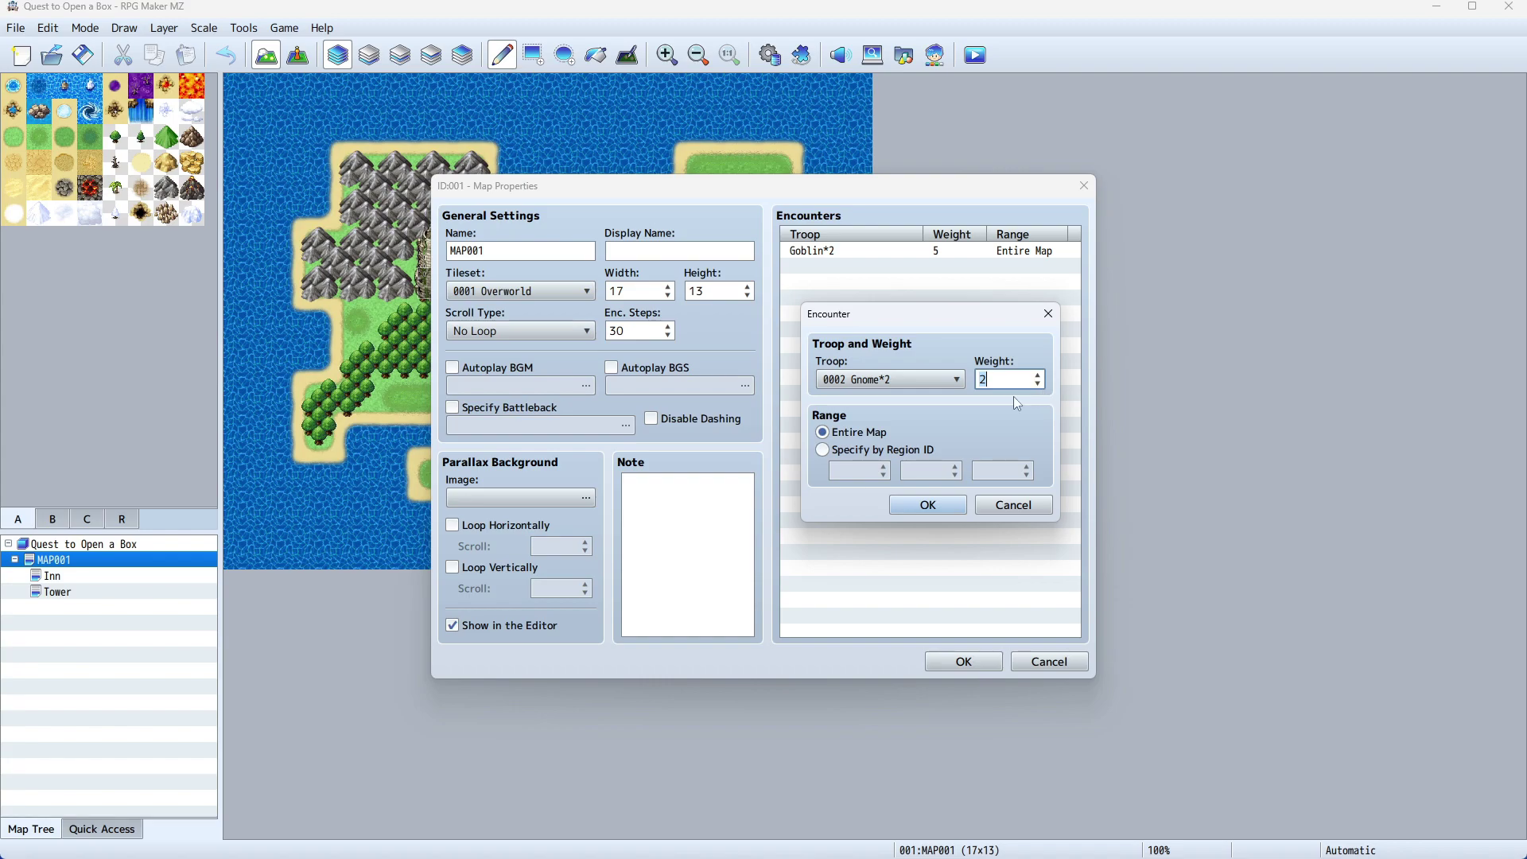
left_click(931, 510)
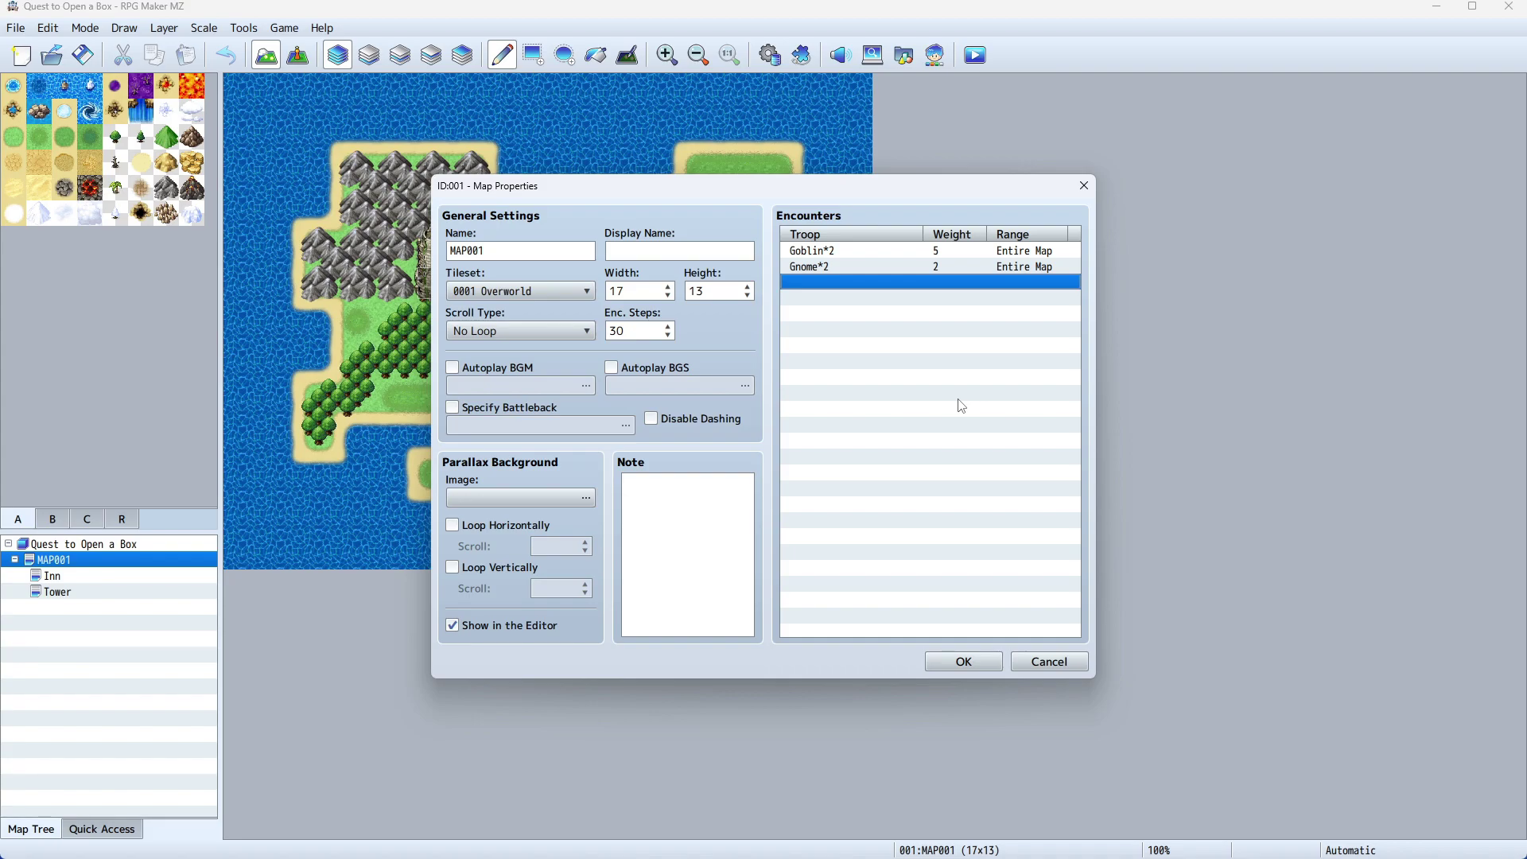
left_click(966, 663)
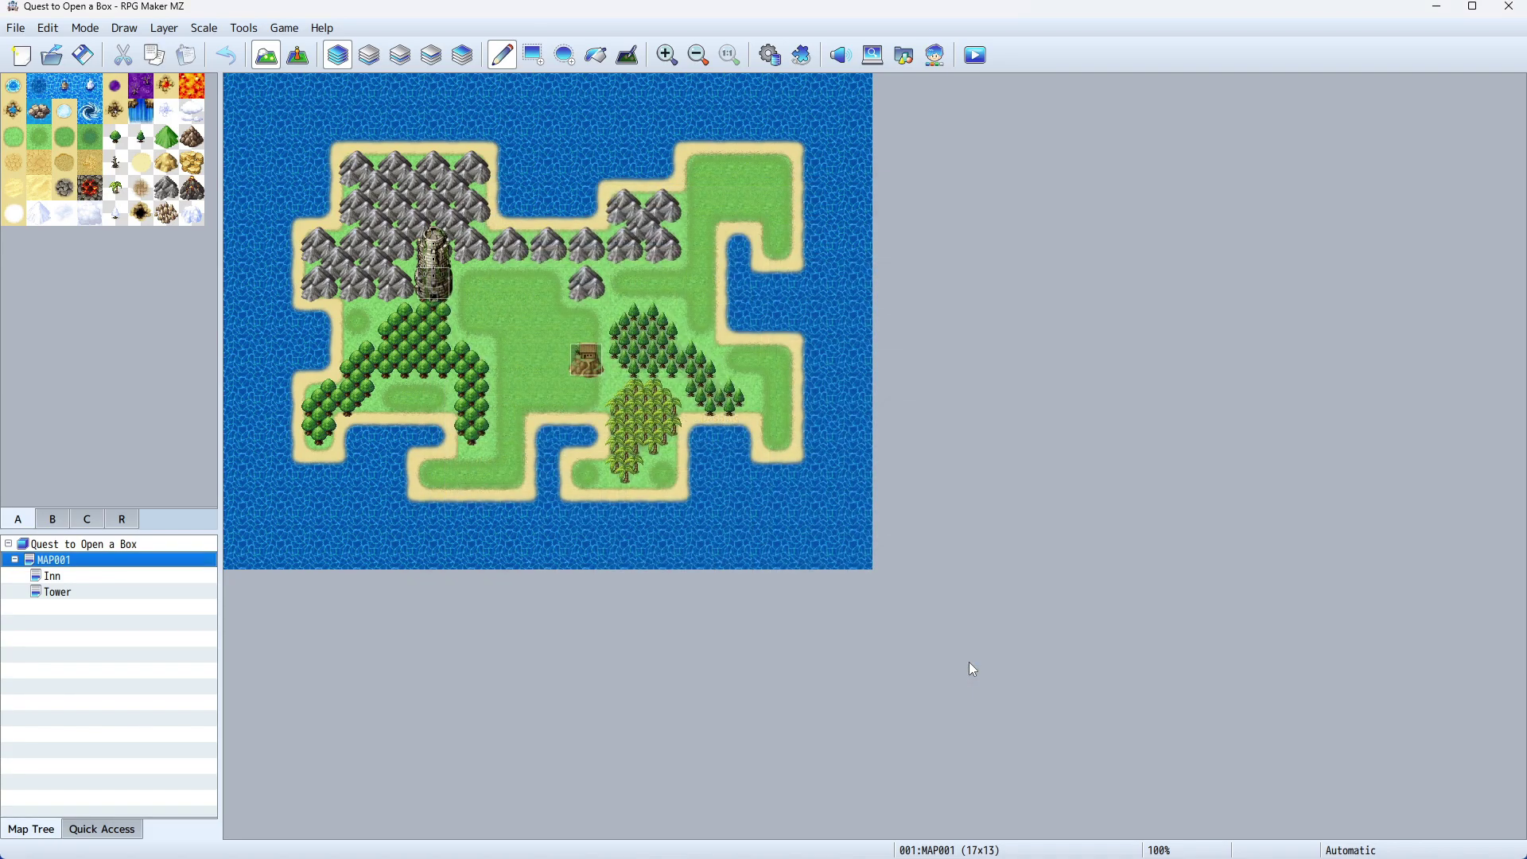
Open the Tower map's properties and set its encounter steps to 25.
left_click(94, 595)
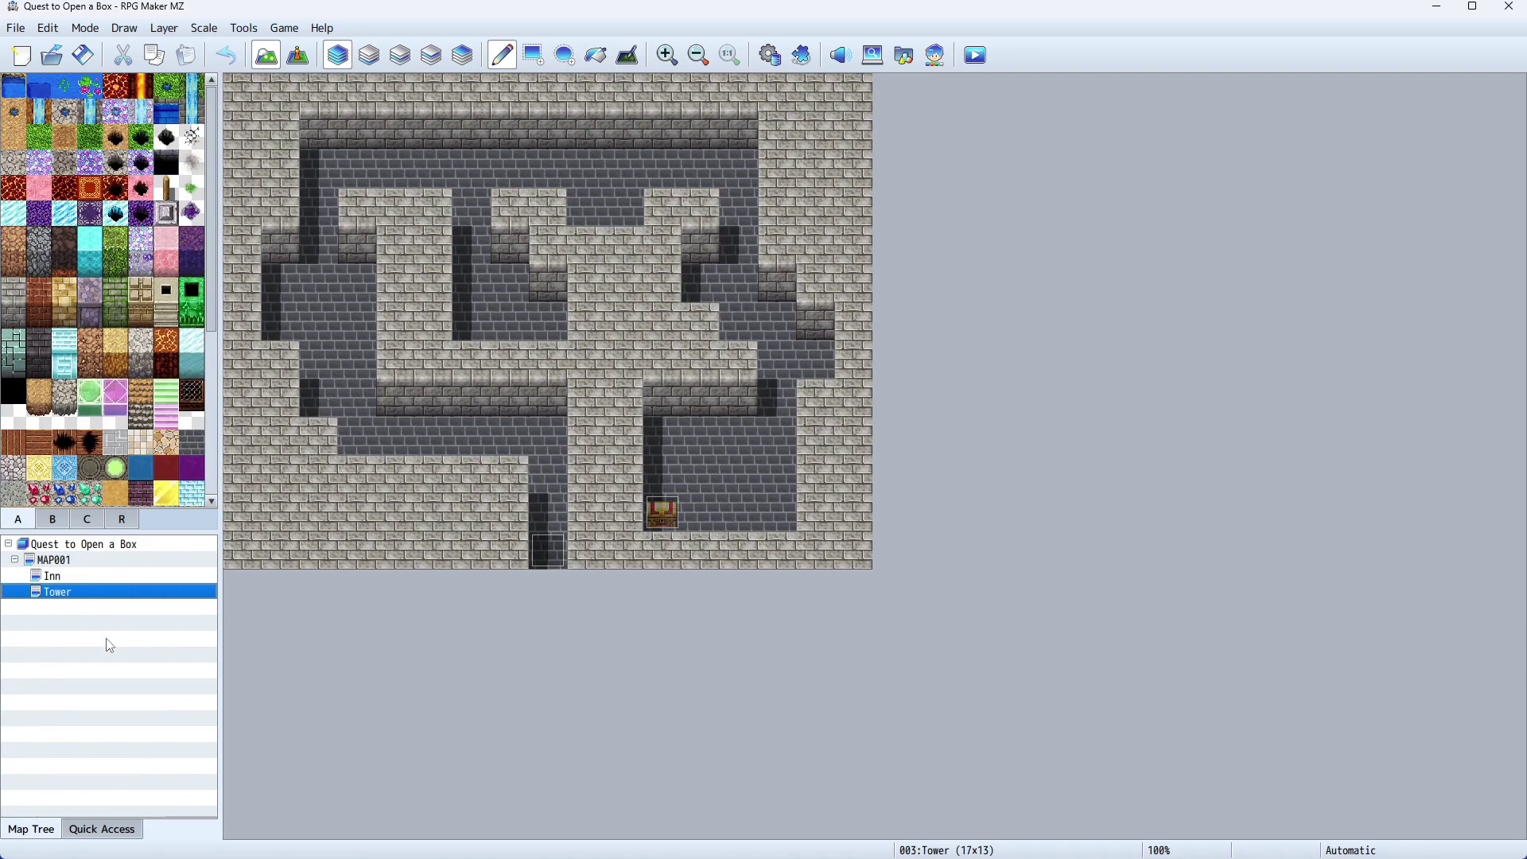
right_click(70, 592)
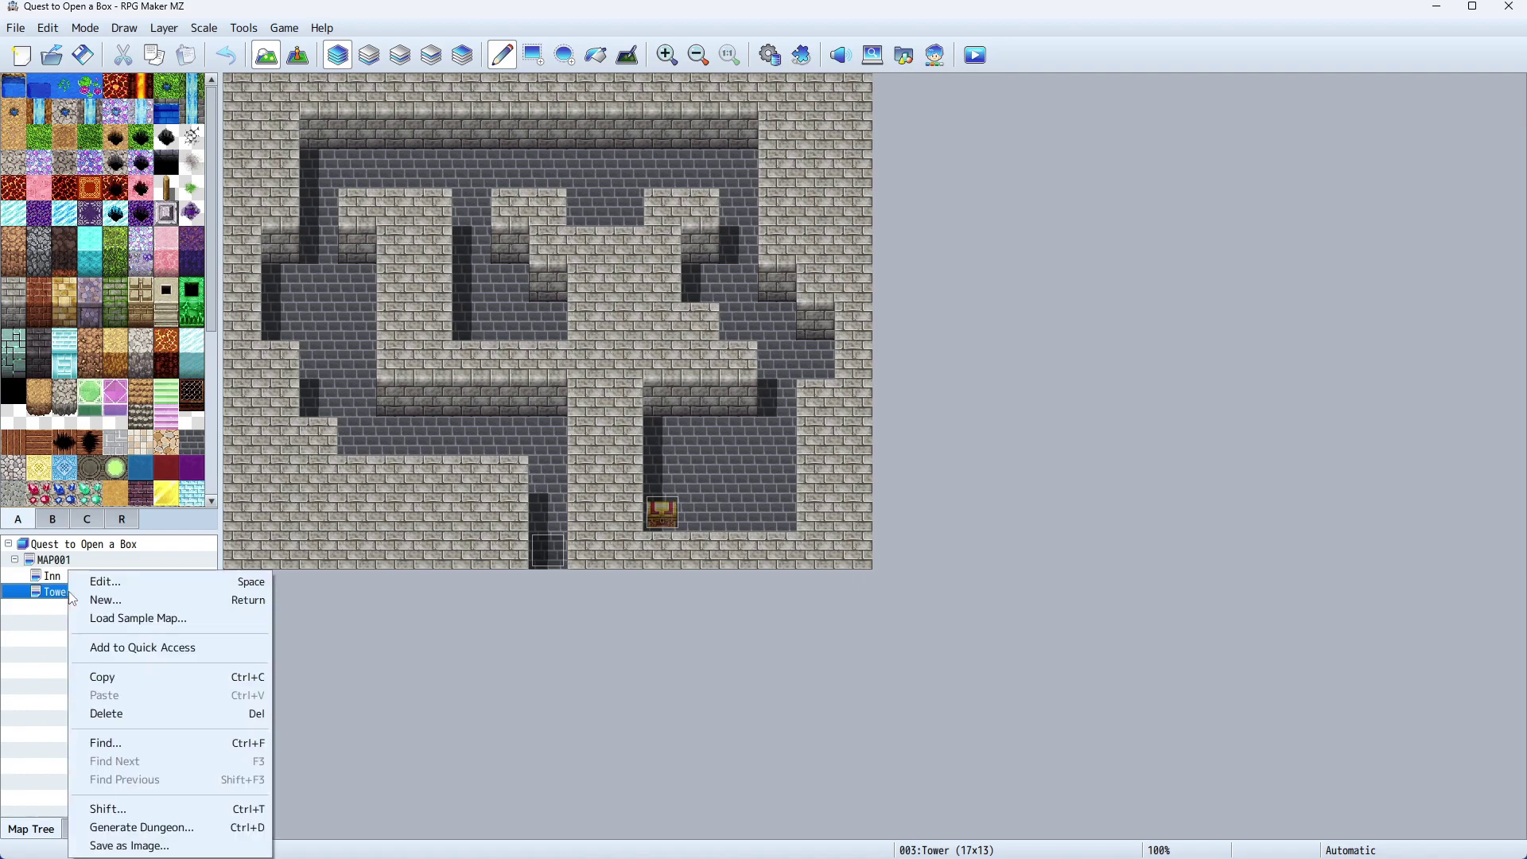
left_click(132, 586)
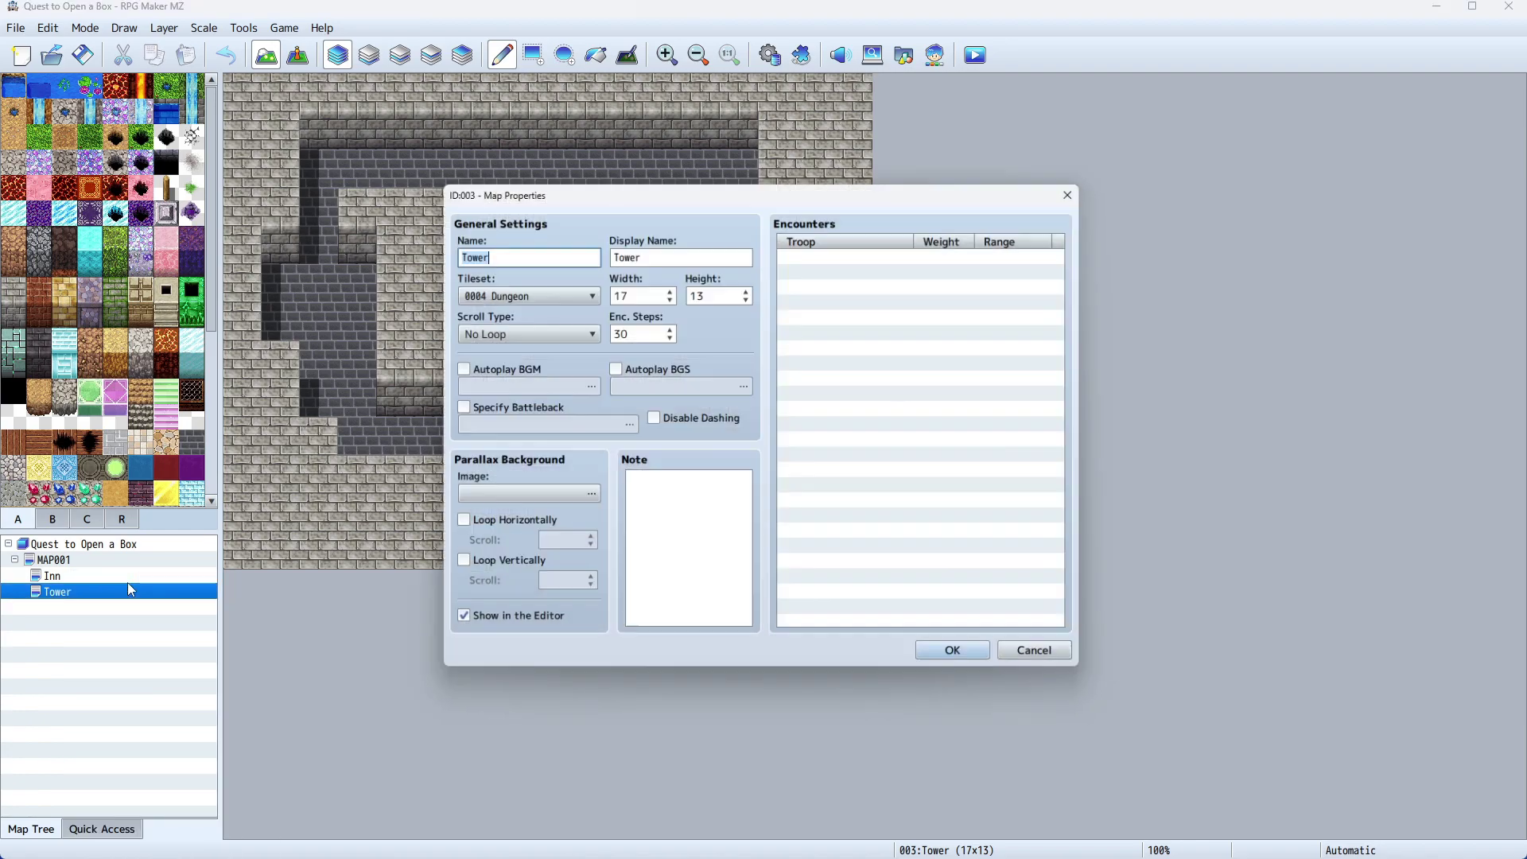
double_click(636, 331)
type("25")
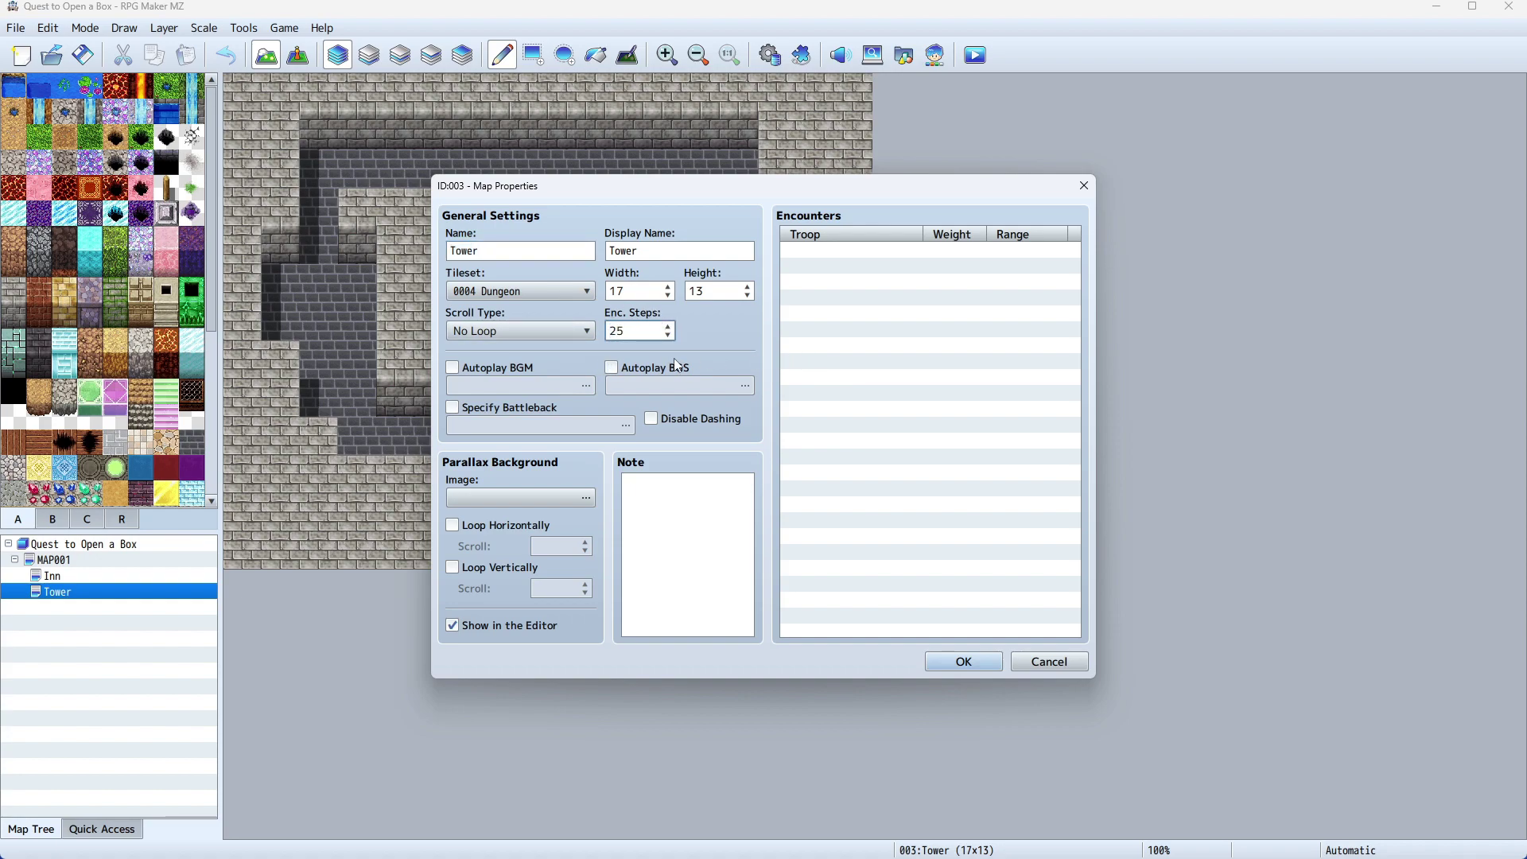
Try 10 as the Tower map's encounter steps and restore the value to 25.
key("BackSpace")
key("BackSpace")
type("10")
double_click(657, 334)
type("25")
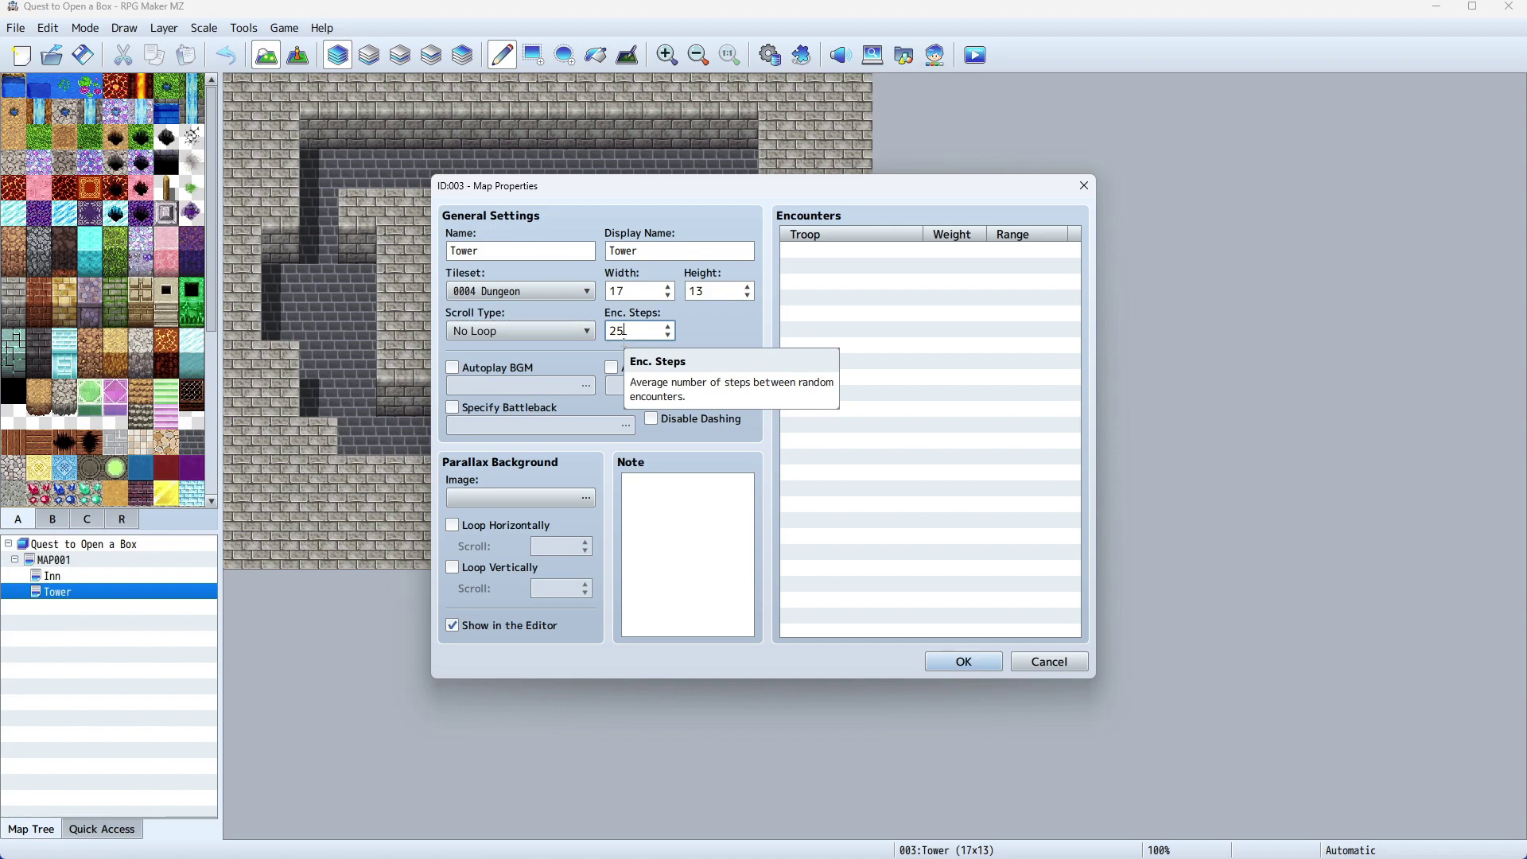
Add the Goblin*2 troop to the Tower map's encounters with weight 6 for the entire map.
left_click(803, 254)
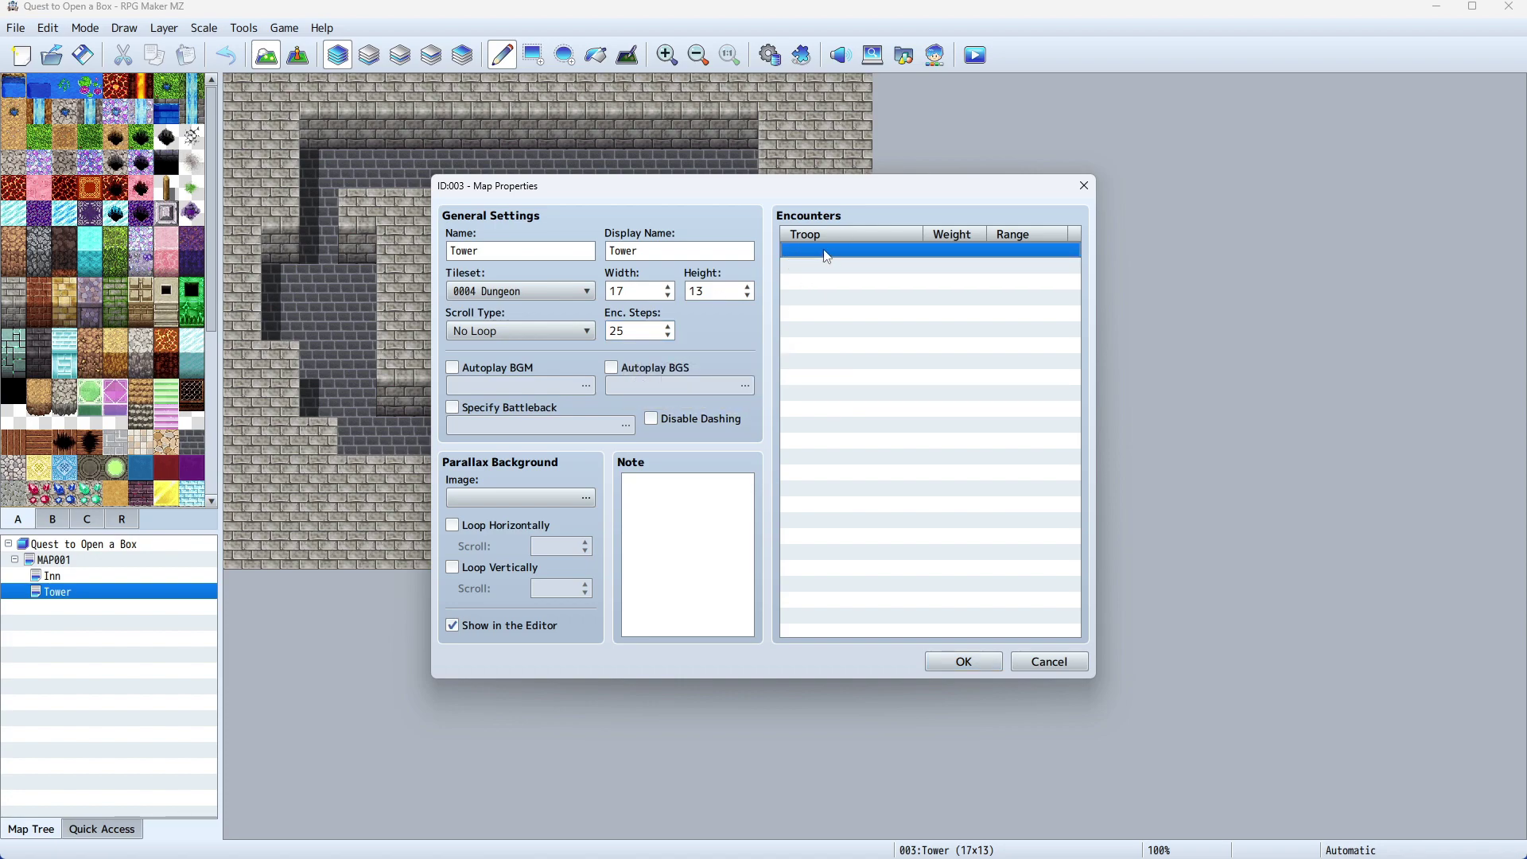
double_click(826, 254)
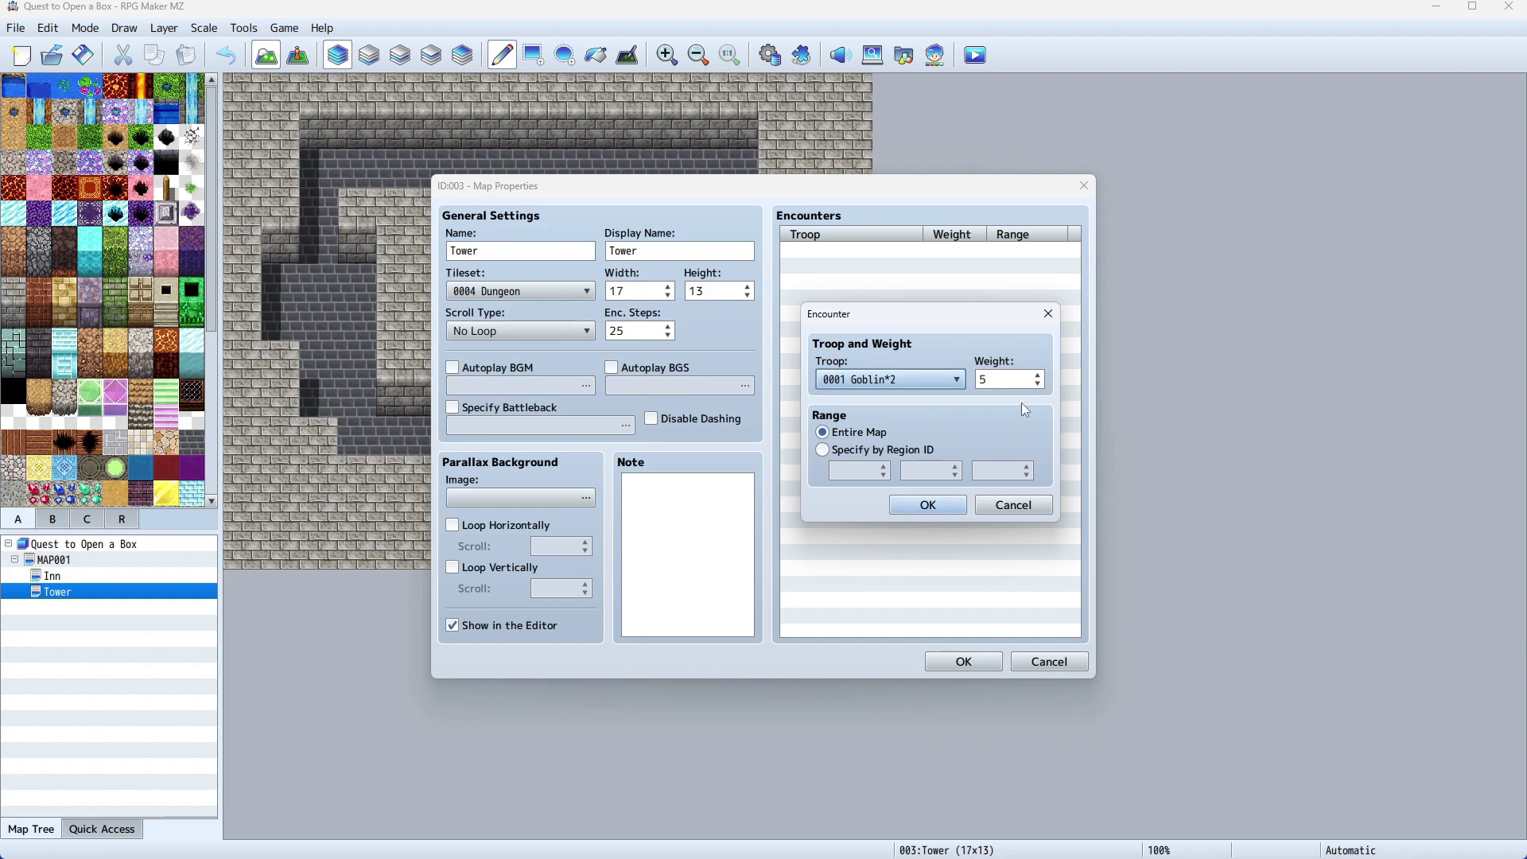
left_click(1037, 375)
left_click(927, 504)
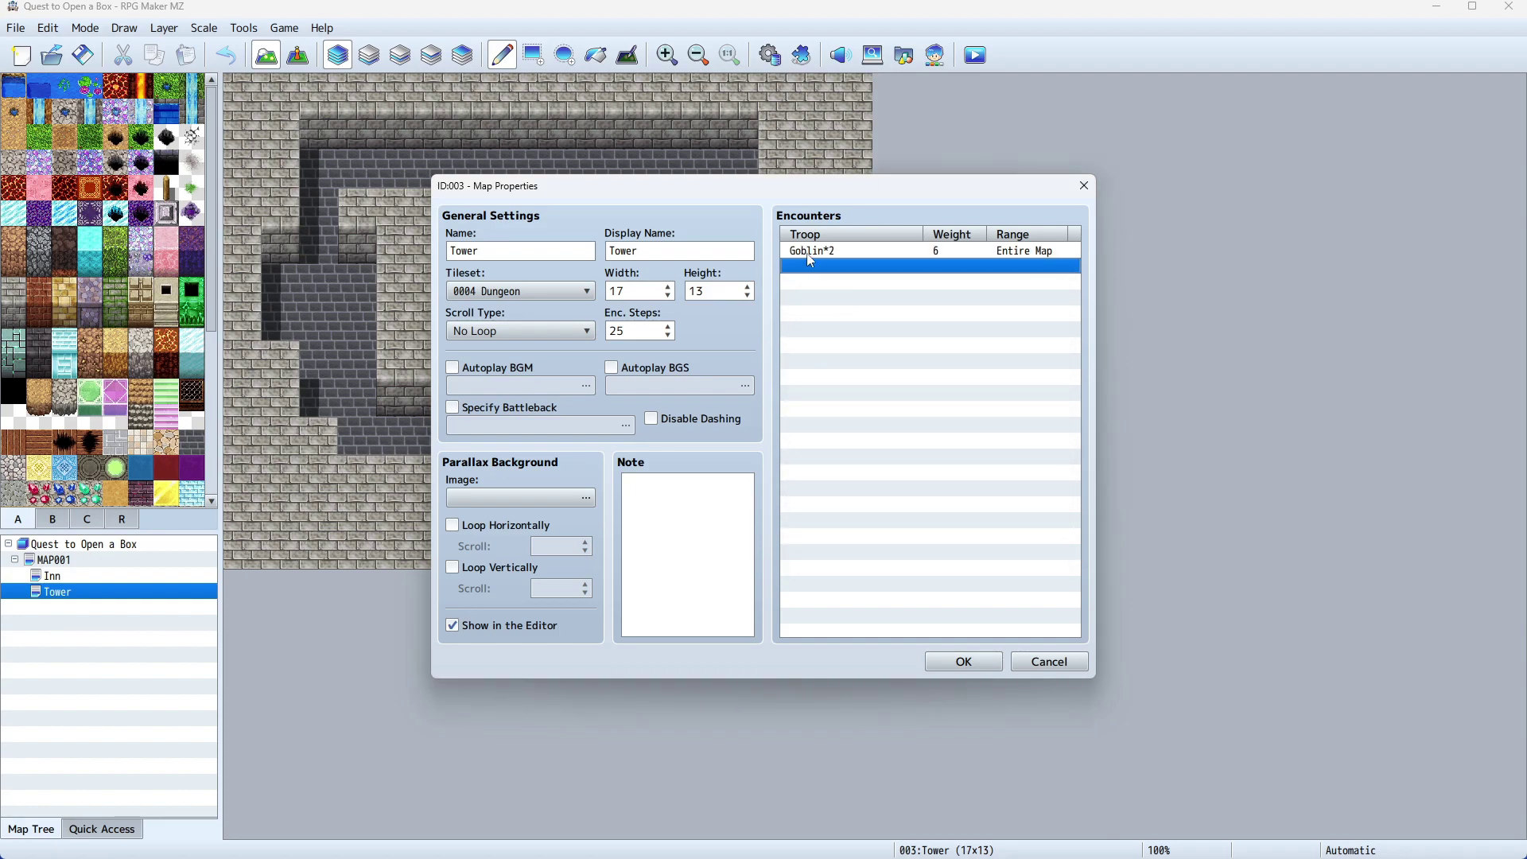
Add the Gnome*2 troop to the Tower map's encounters with weight 6 for the entire map.
double_click(811, 277)
left_click(914, 379)
left_click(871, 419)
left_click(1037, 377)
left_click(928, 504)
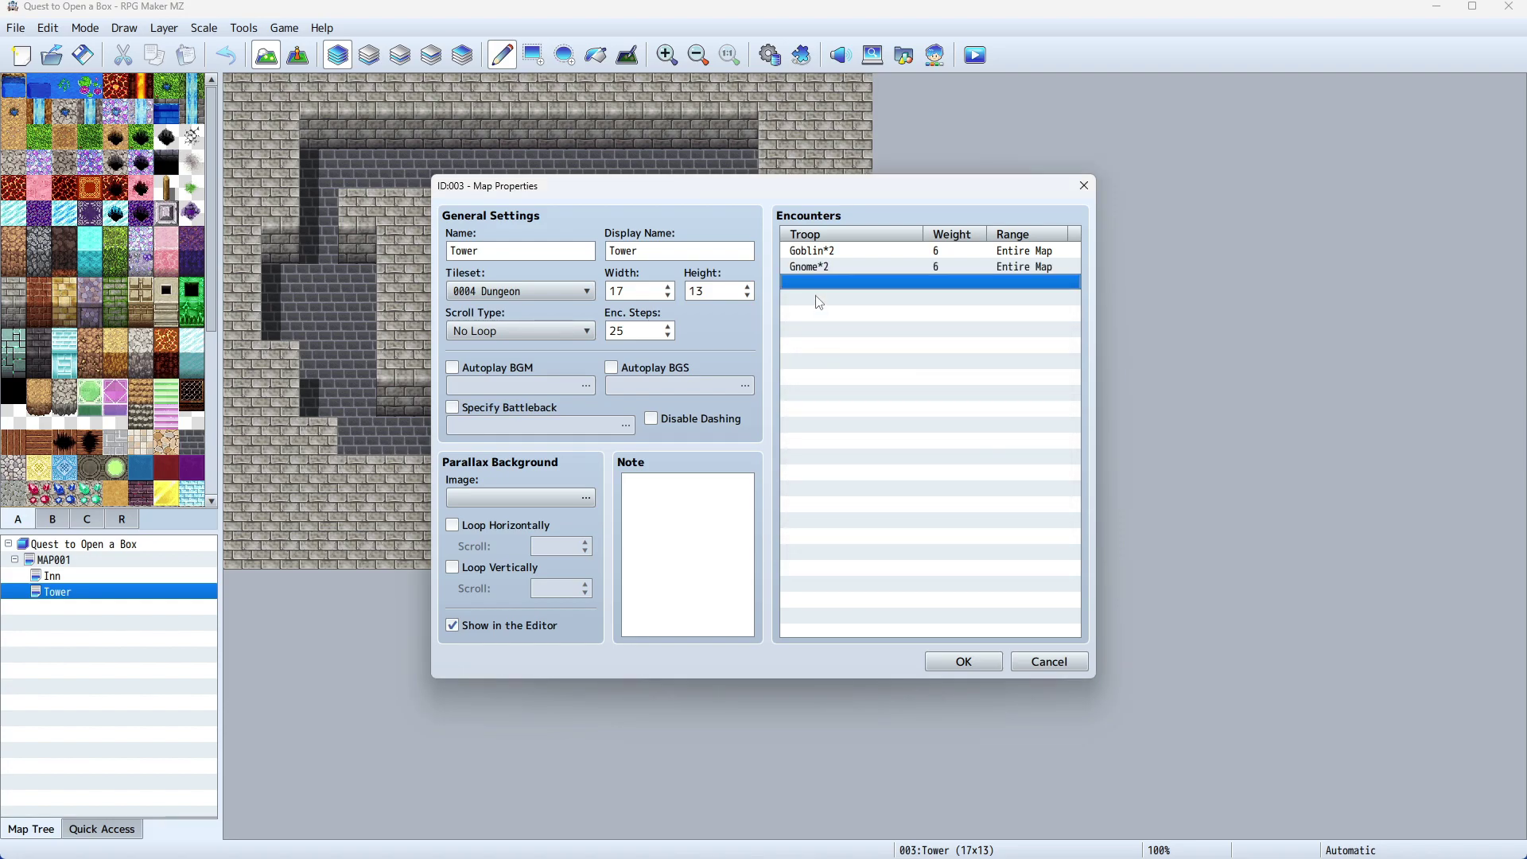
Add the Crow*2 troop to the Tower map's encounters with weight 6 for the entire map.
double_click(814, 284)
left_click(914, 380)
left_click(874, 437)
left_click(1032, 380)
left_click(1037, 375)
left_click(924, 506)
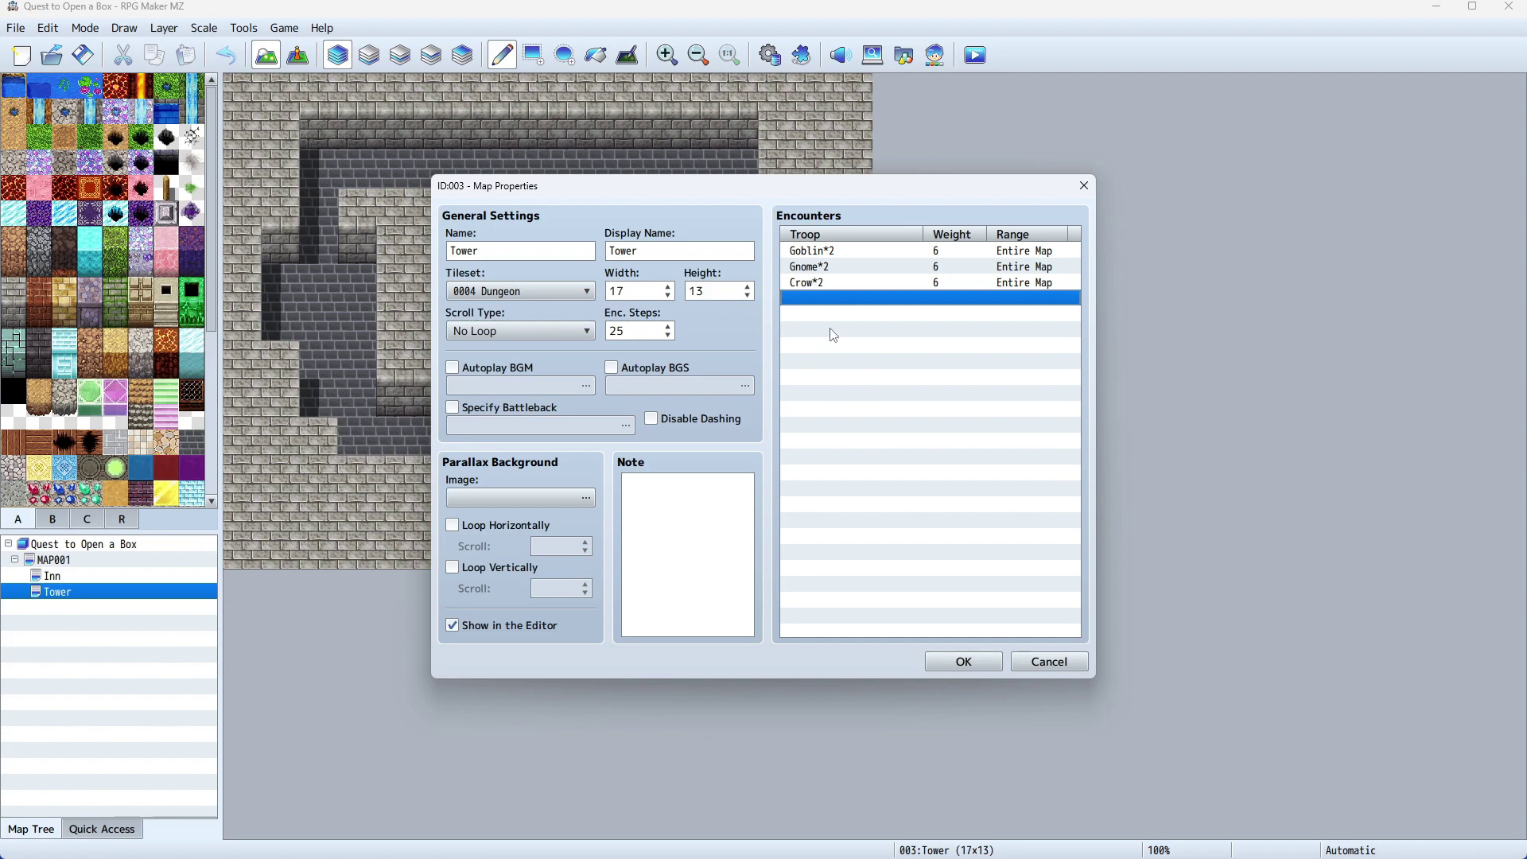
Add the Treant troop to the Tower map's encounters with weight 1 for the entire map.
double_click(824, 304)
left_click(879, 375)
left_click(882, 453)
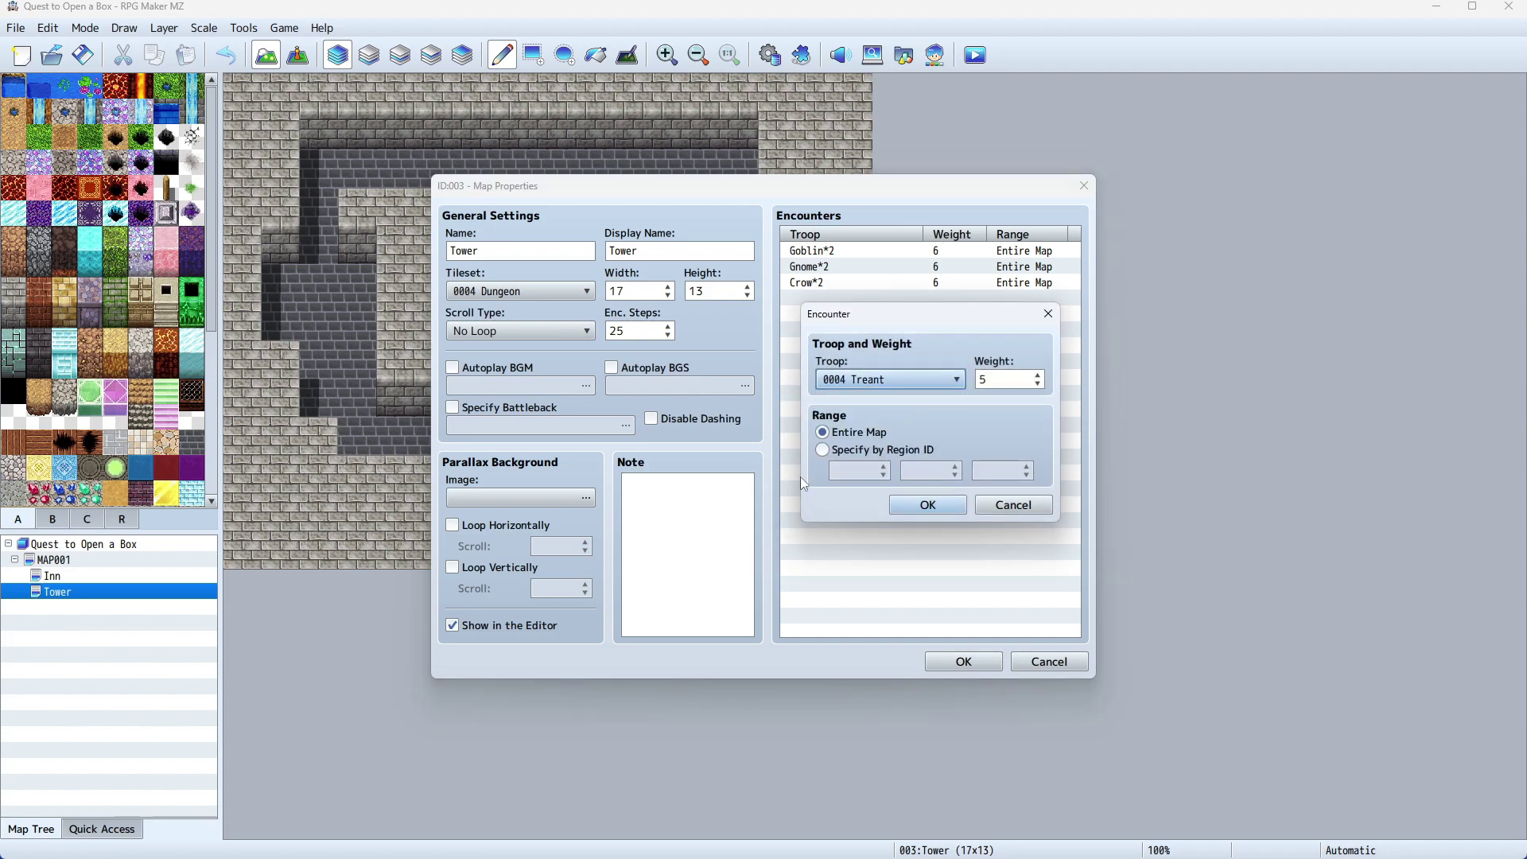
left_click(1036, 385)
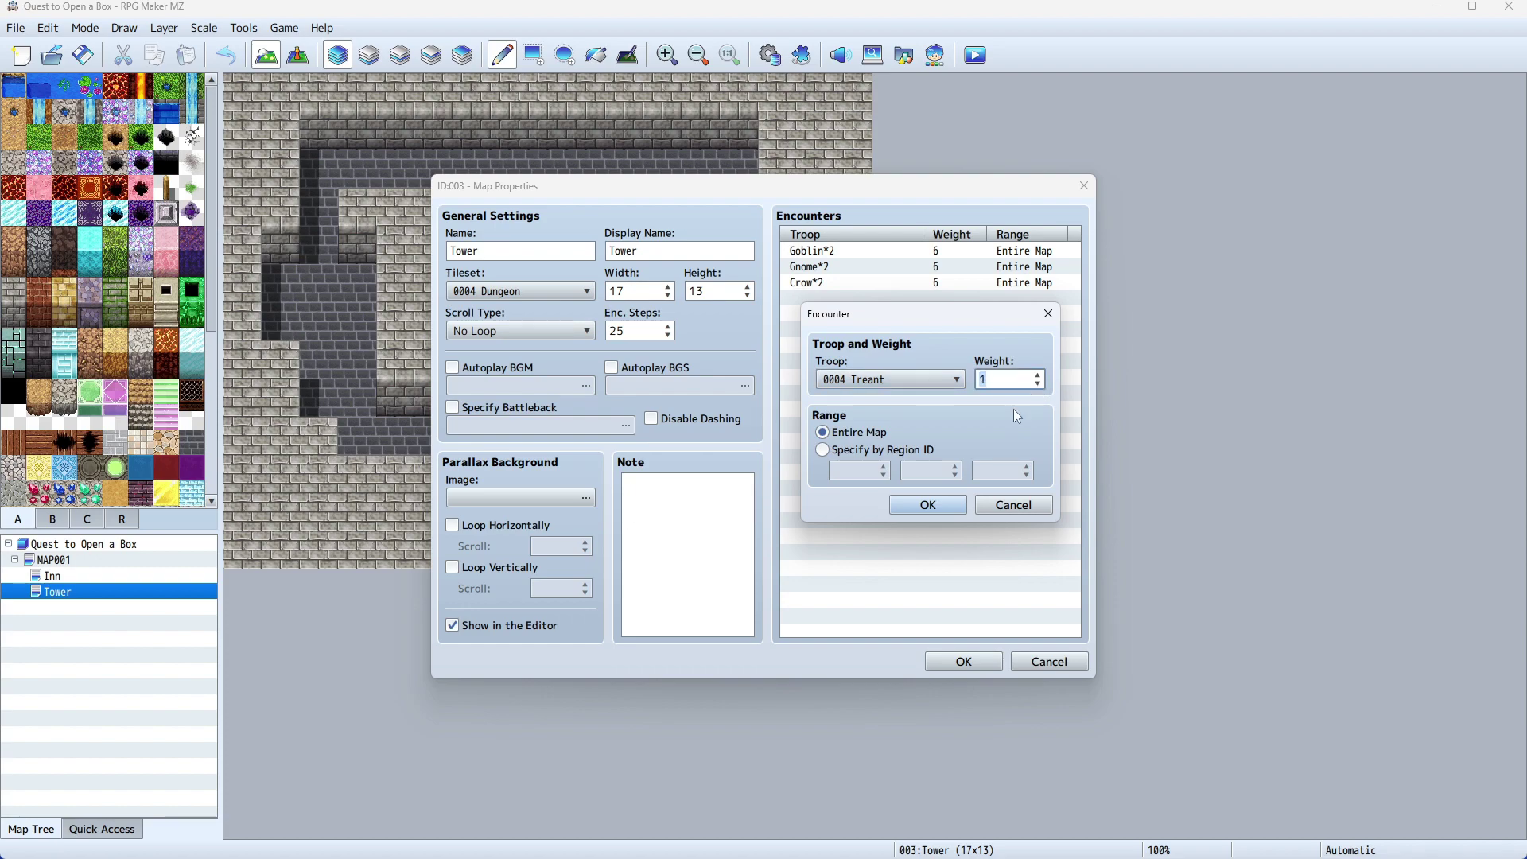
left_click(928, 505)
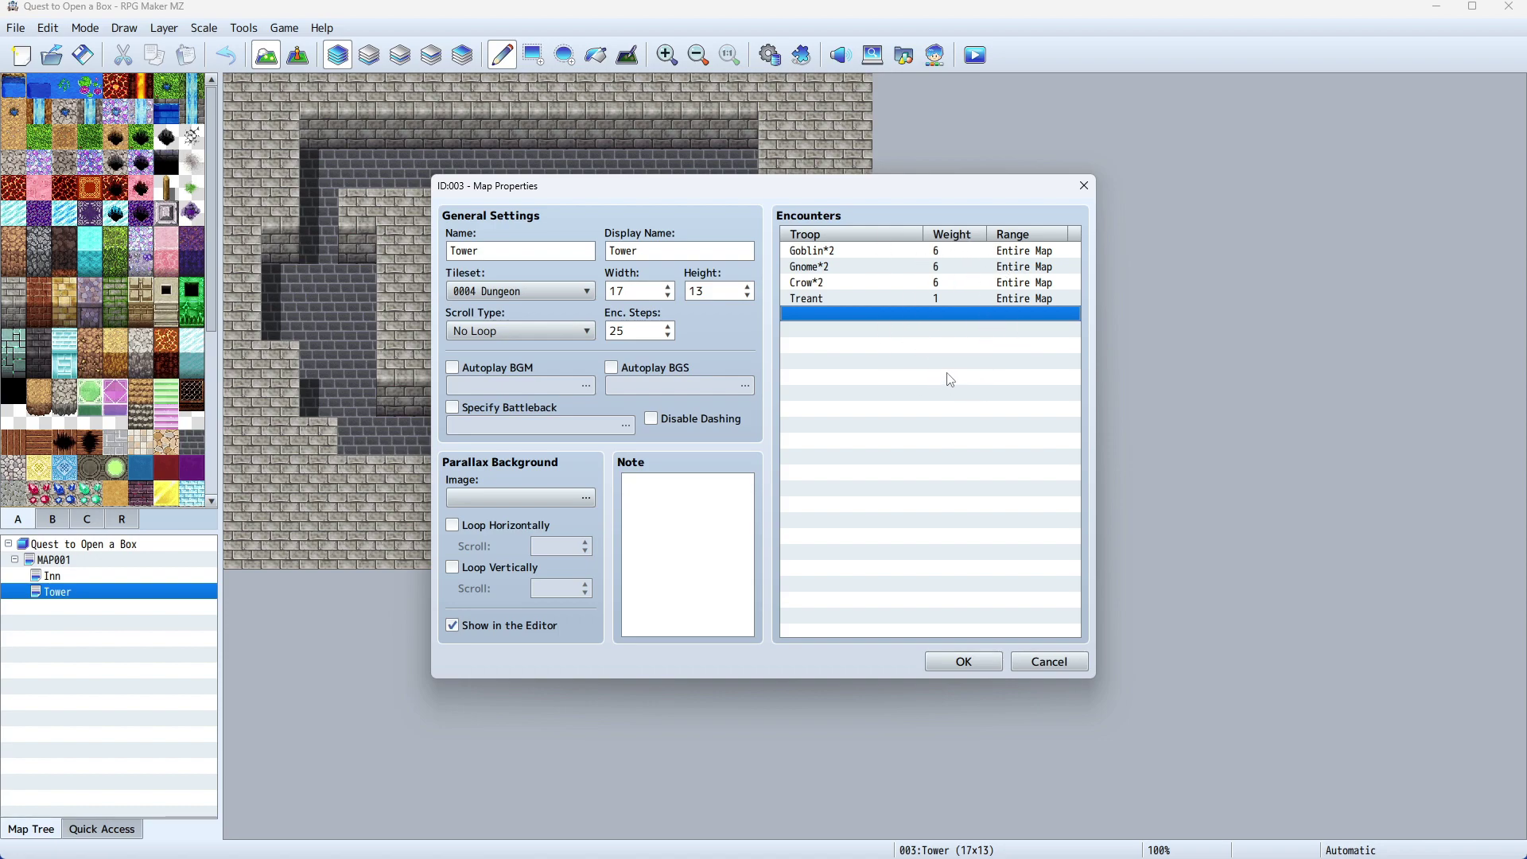
Review the Treant, Goblin*2, Gnome*2 and Crow*2 encounter entries and confirm the Tower map's properties.
left_click(837, 300)
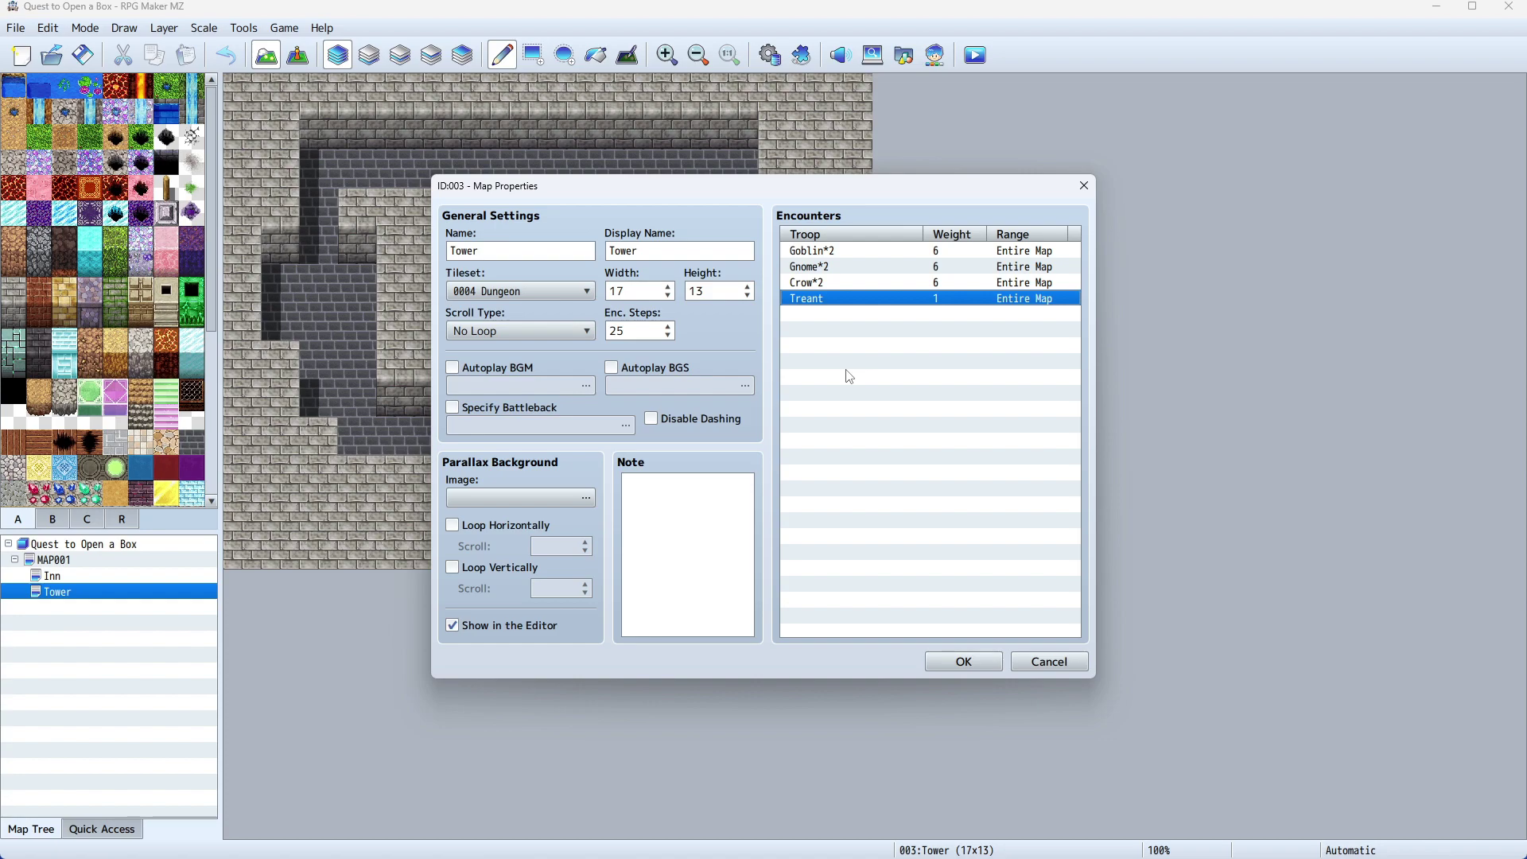
left_click(873, 255)
left_click(865, 271)
left_click(862, 285)
left_click(855, 255)
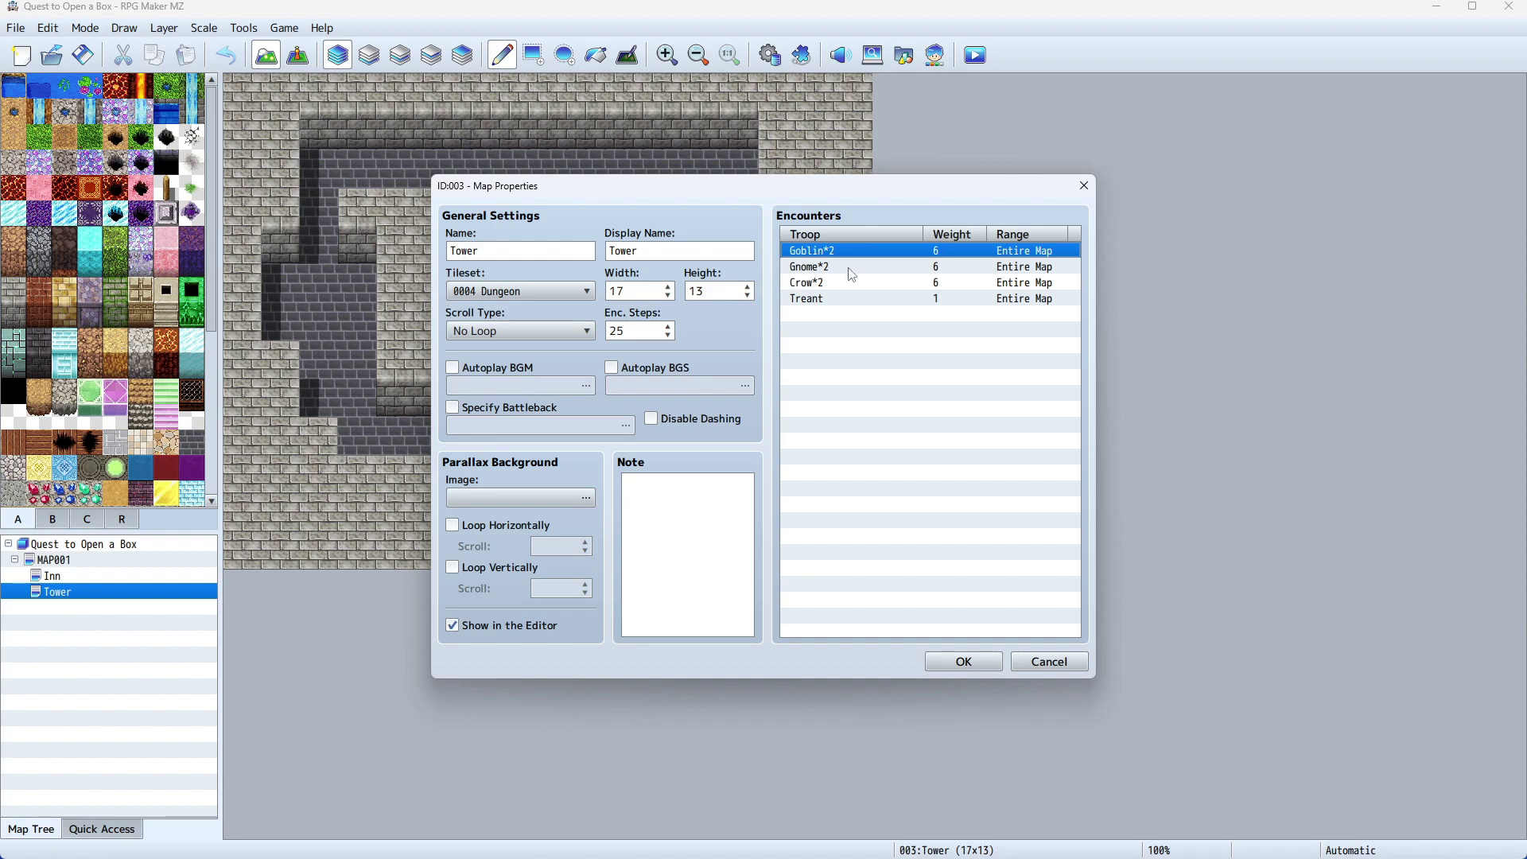
left_click(850, 273)
left_click(851, 285)
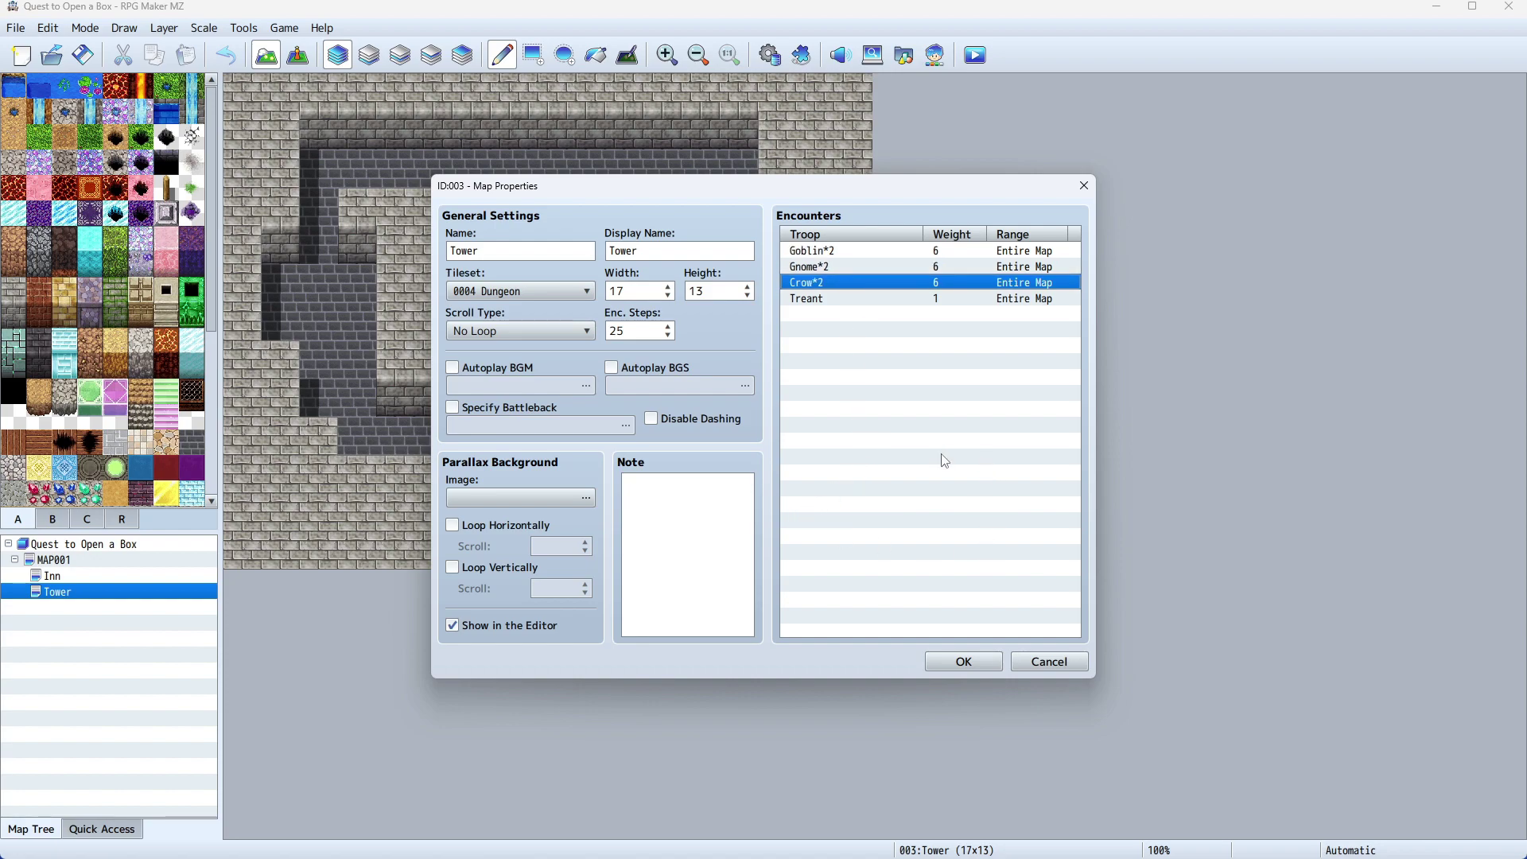
left_click(964, 663)
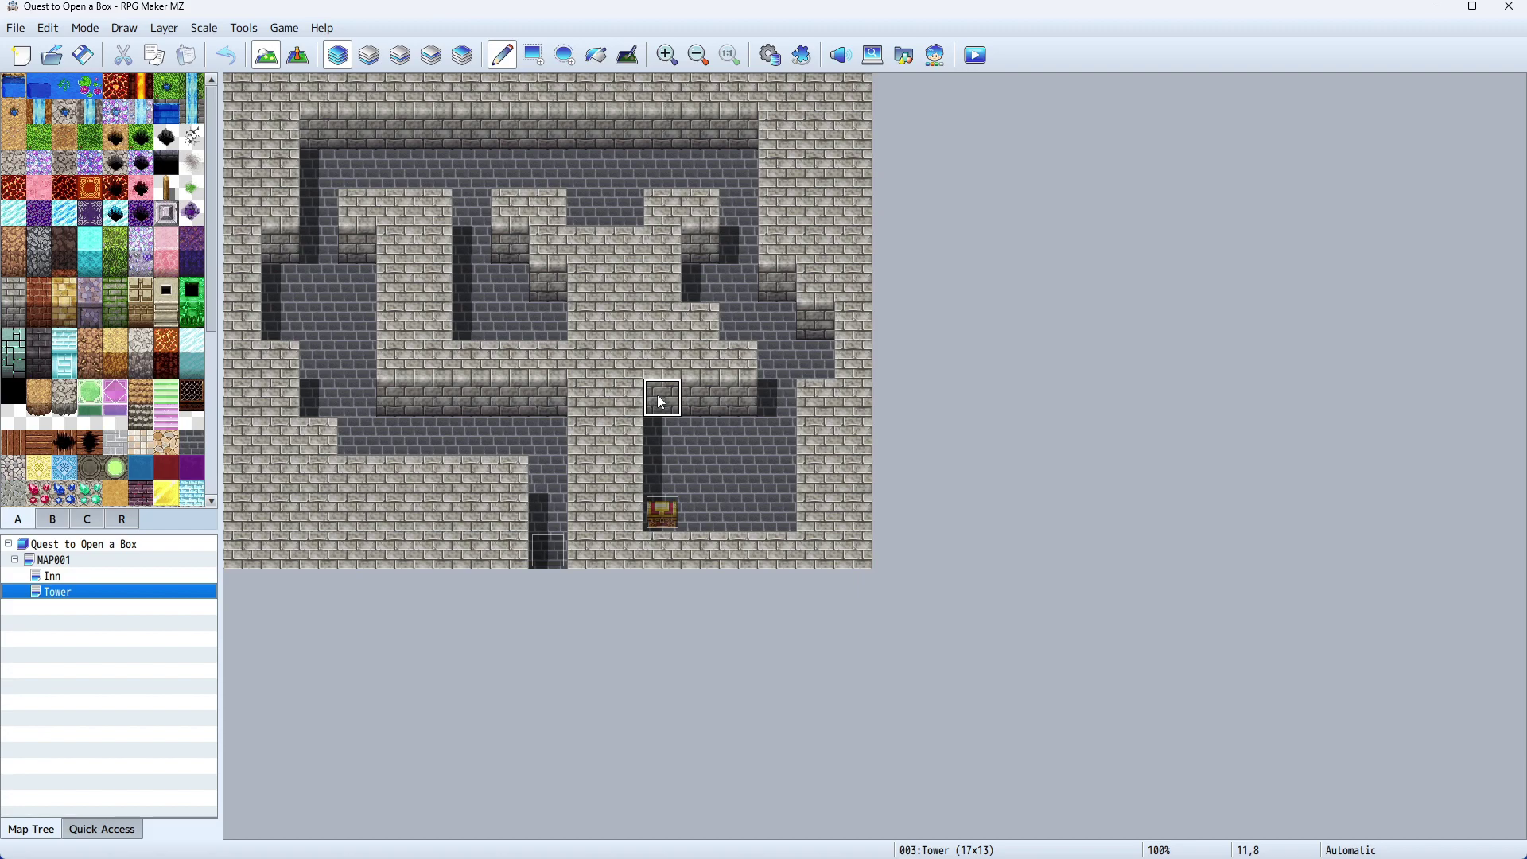
Open the Tower map's Treasure (50G) event for editing and review its existing commands on page 1.
left_click(300, 56)
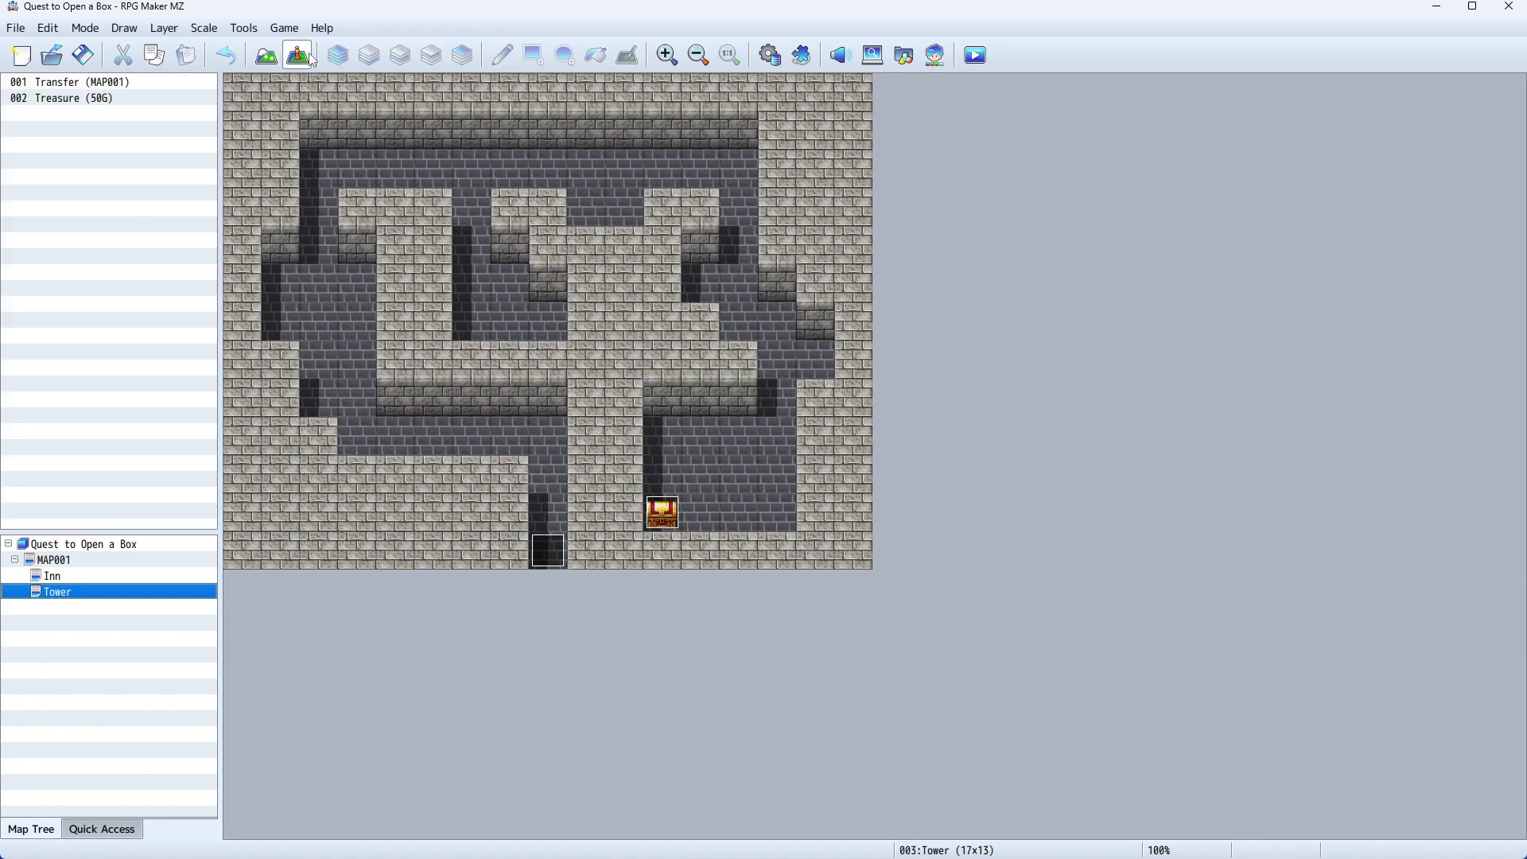
double_click(59, 99)
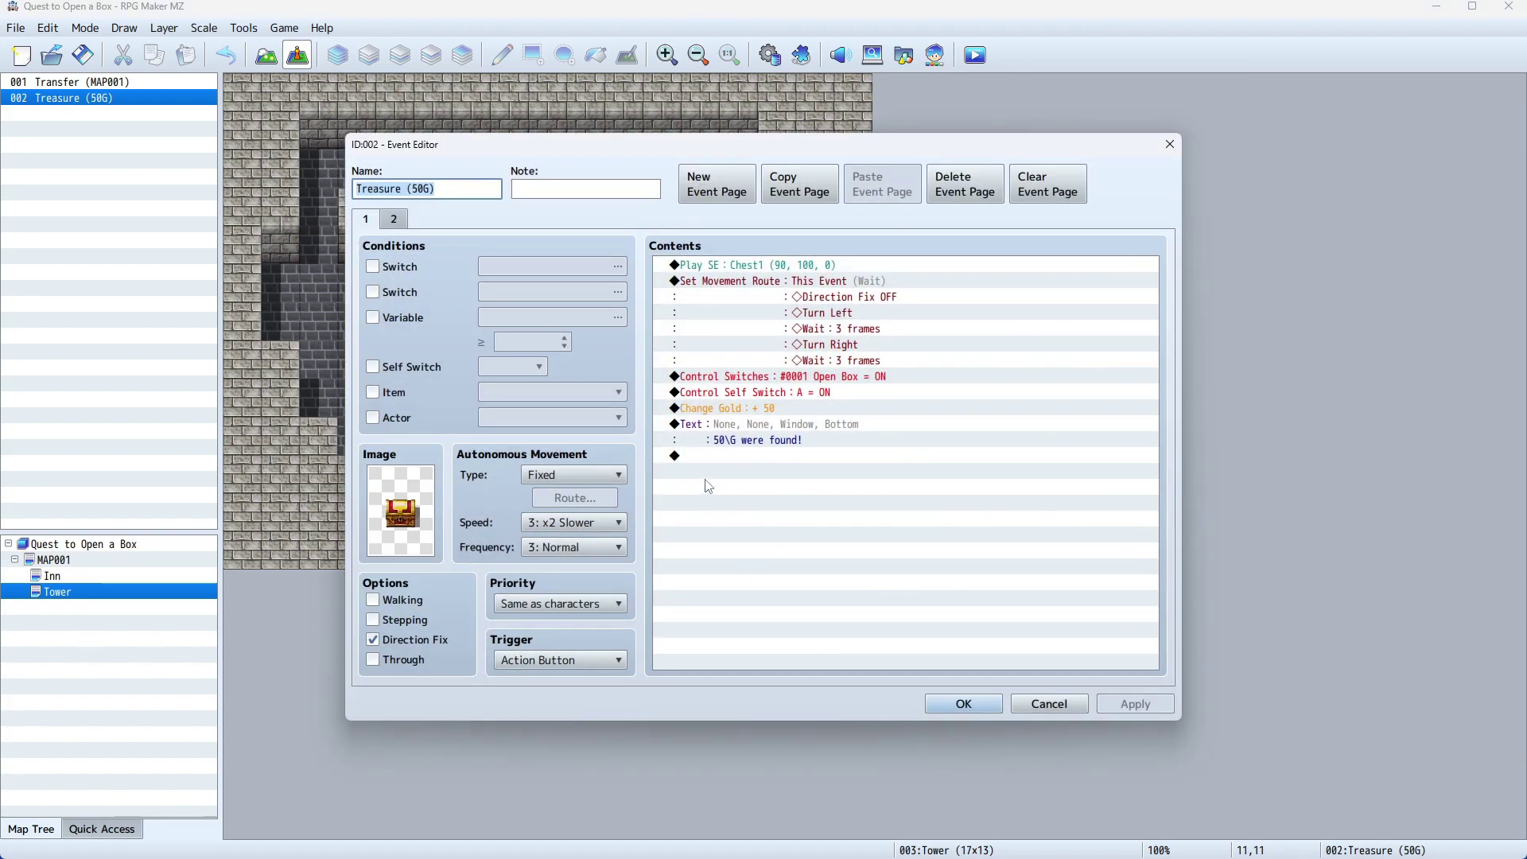
left_click(692, 458)
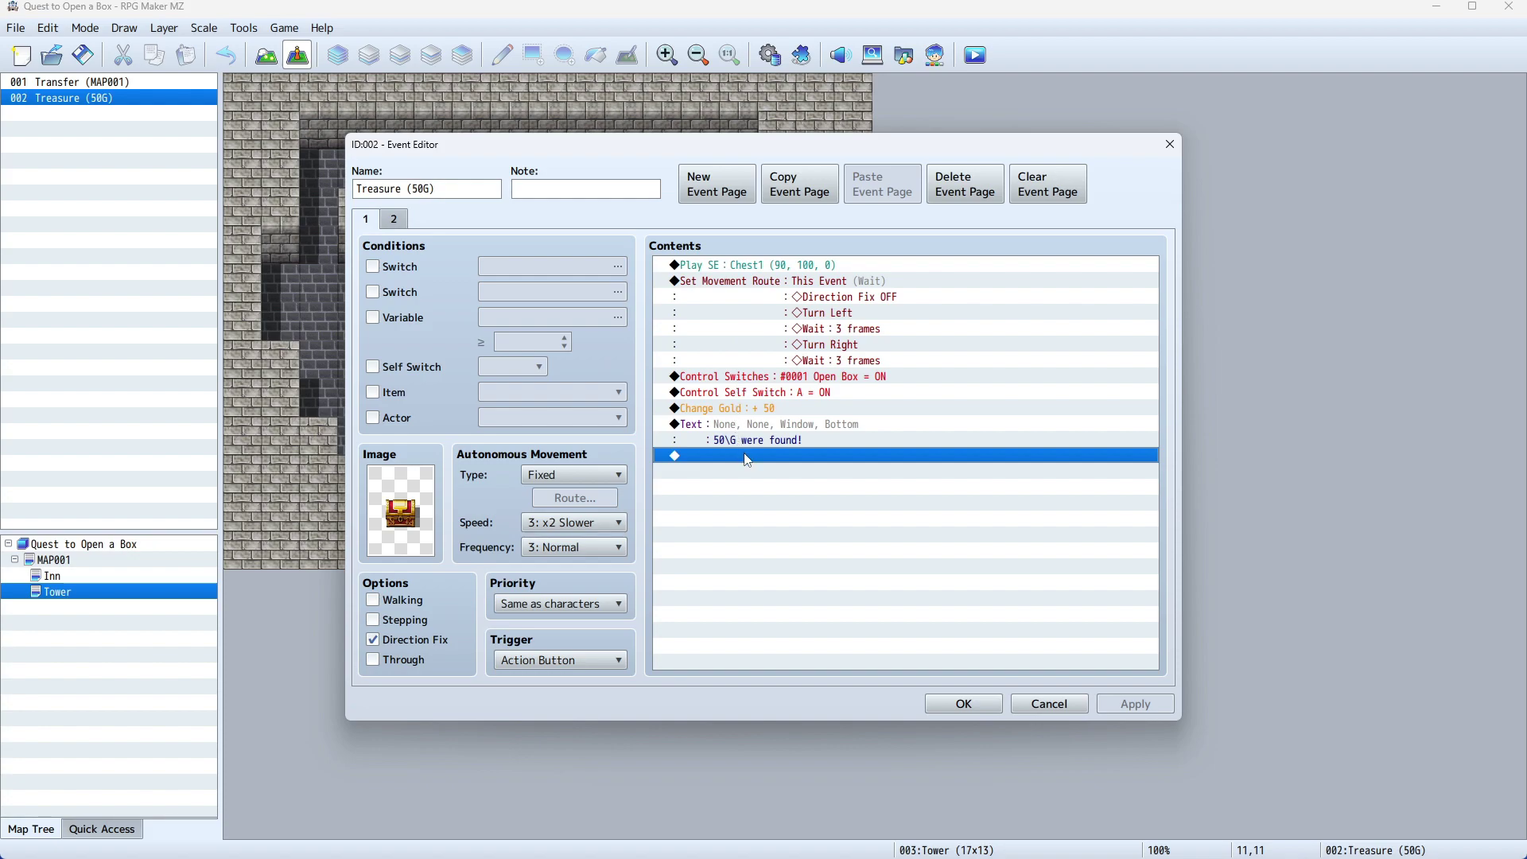
left_click(713, 266)
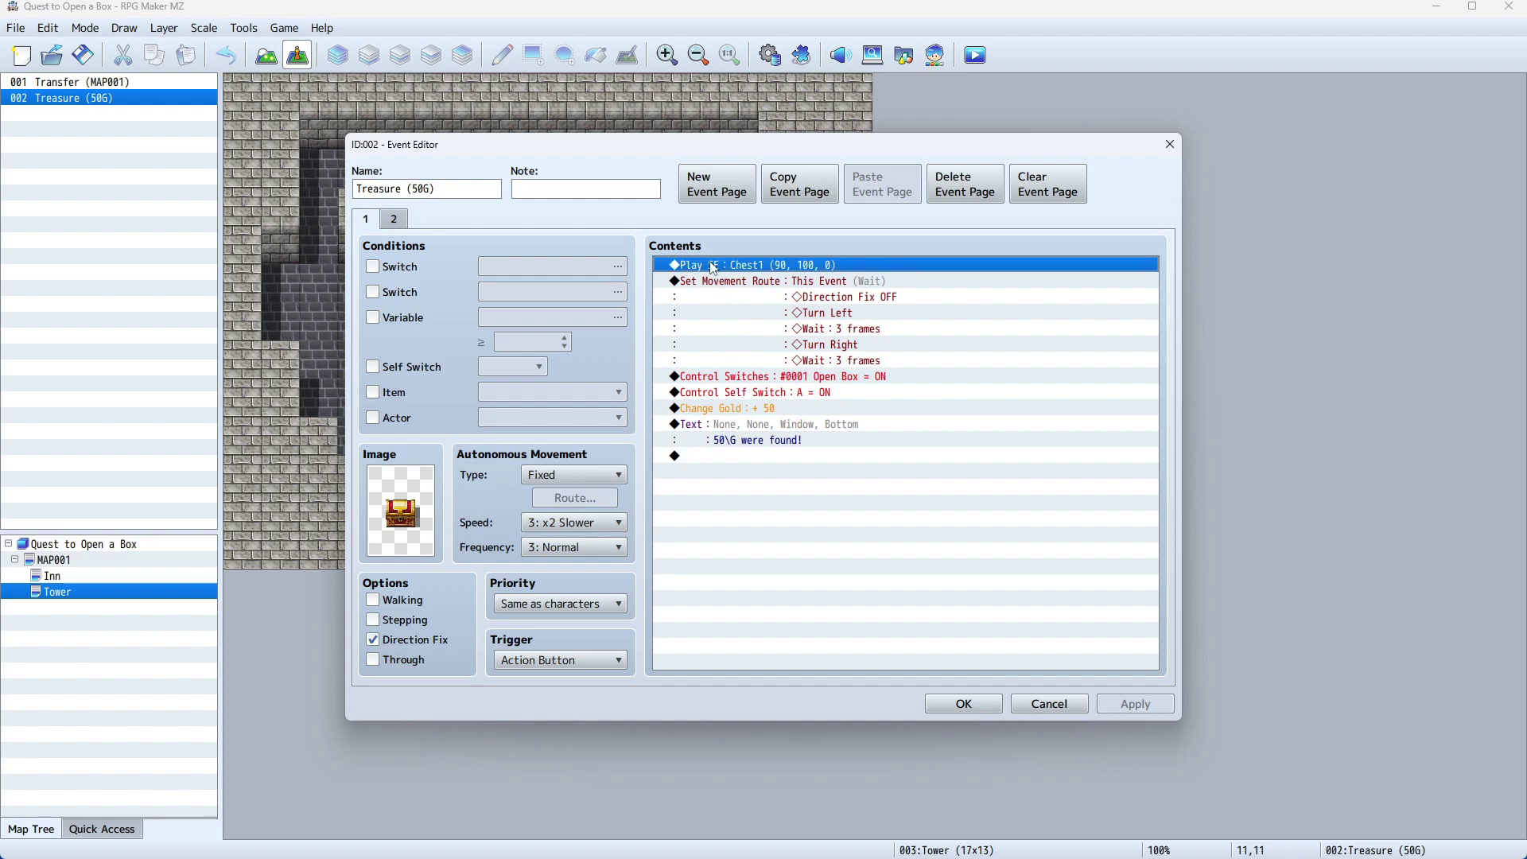
left_click(722, 279, "shift")
left_click(715, 381)
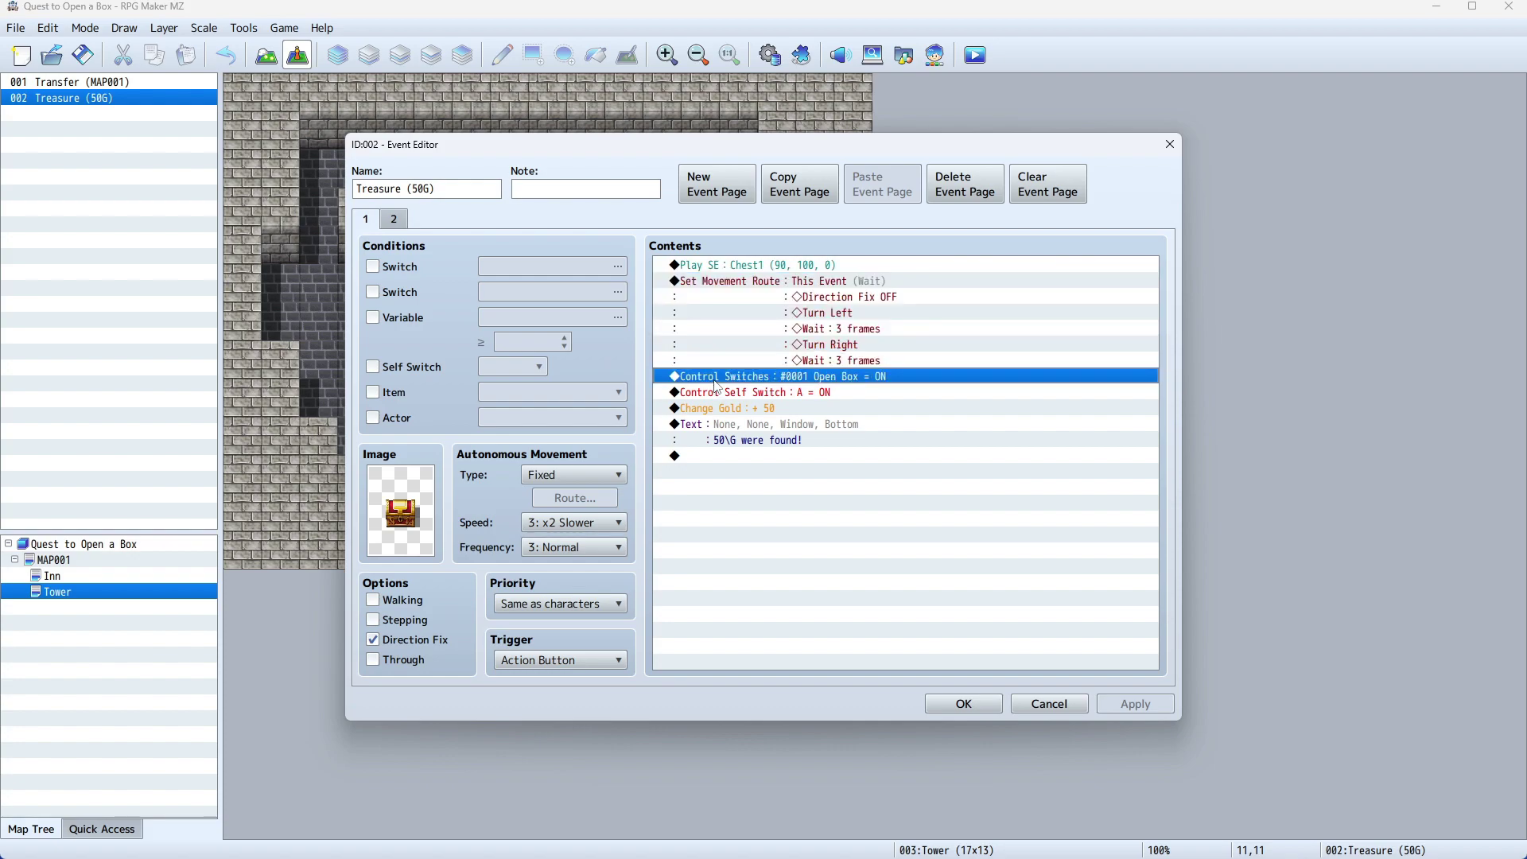
left_click(716, 394)
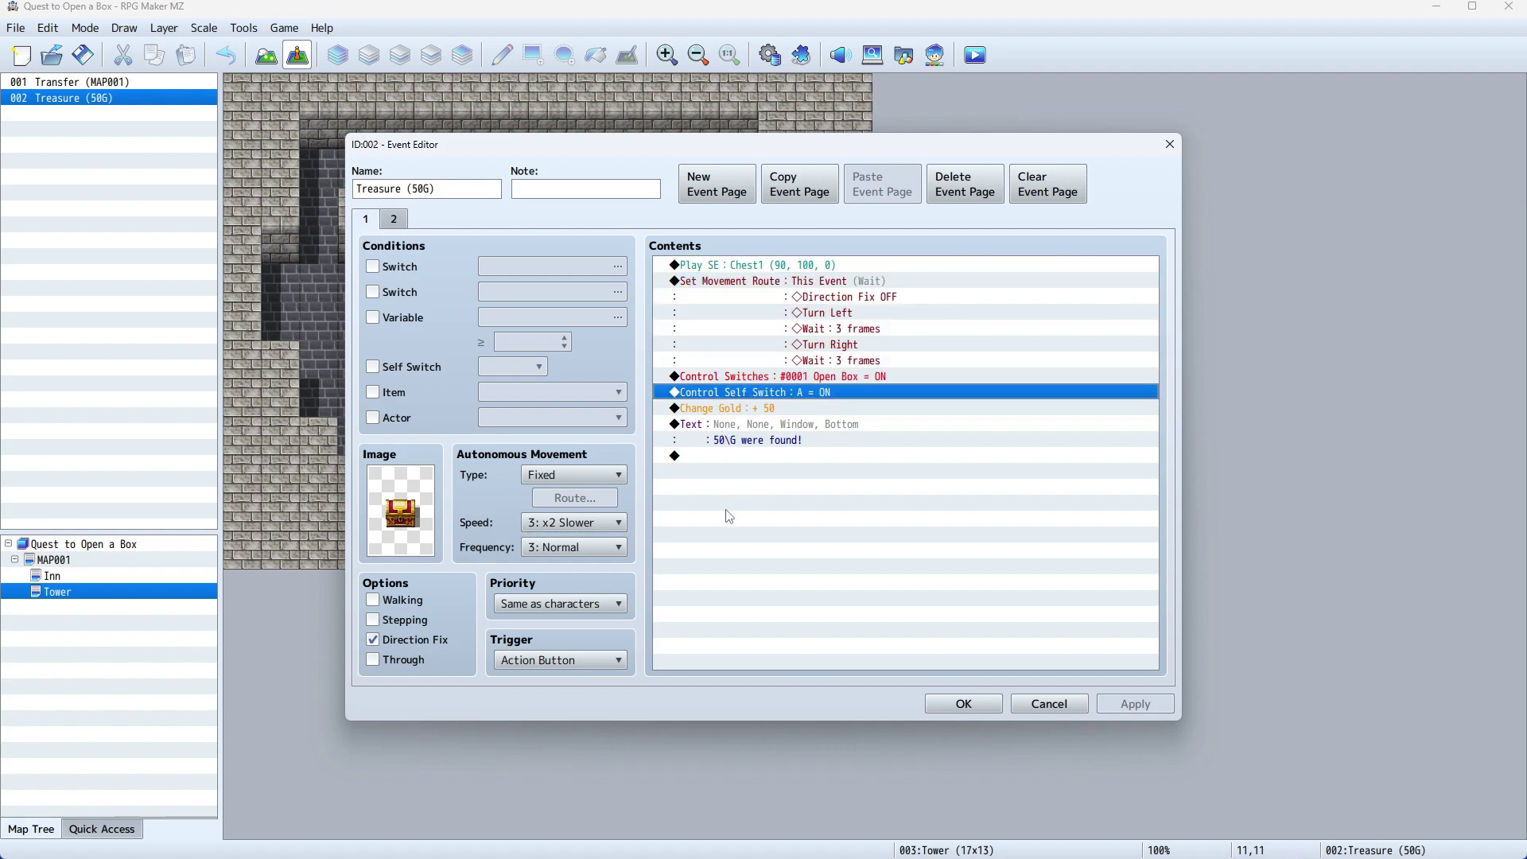
left_click(706, 455)
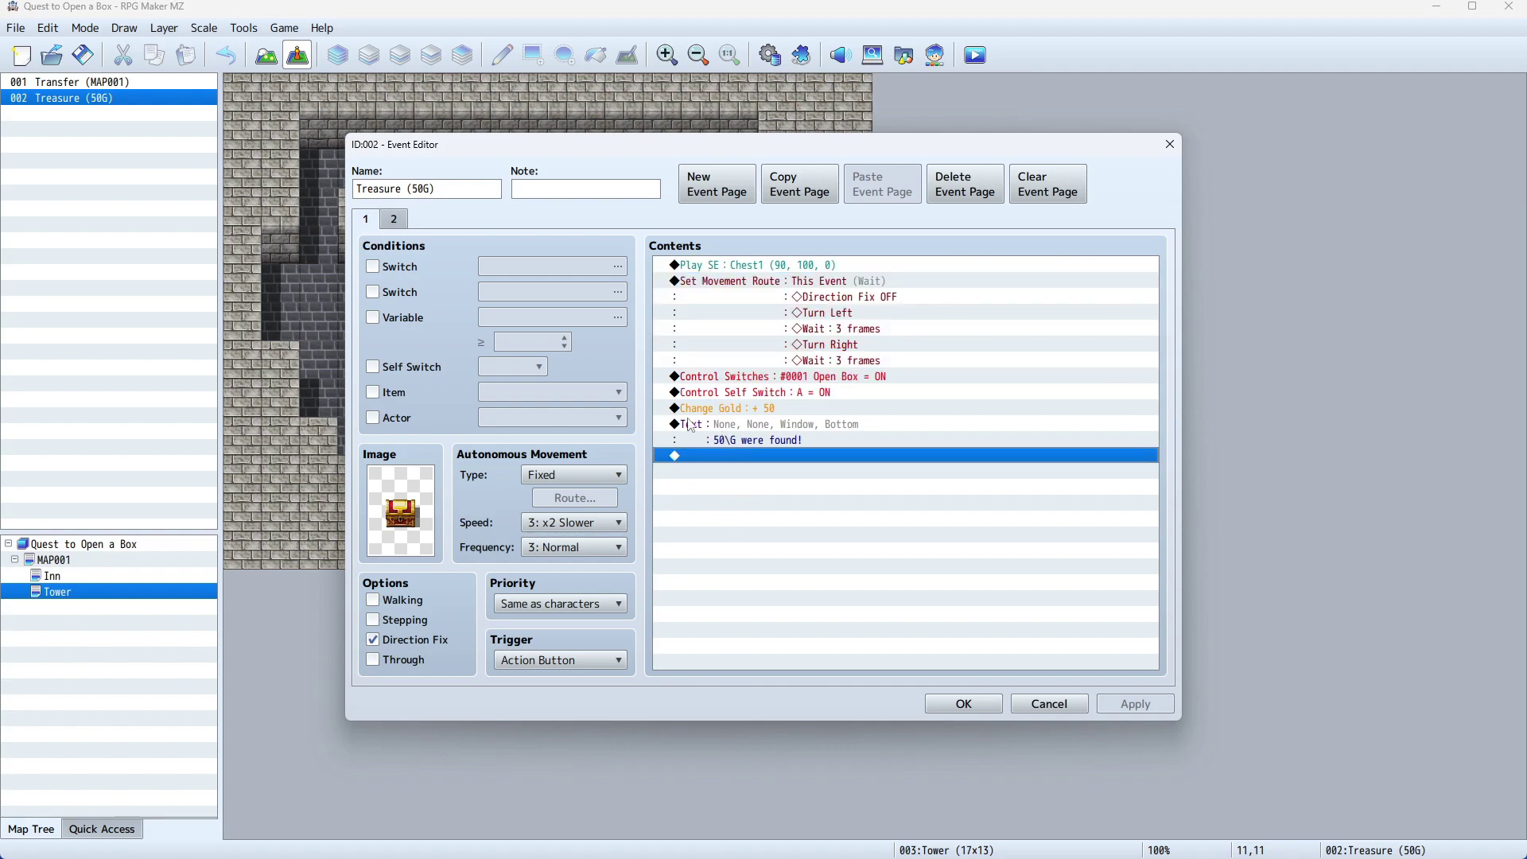
Append a Show Text command reading "A monster emerges from the shadows!" to the end of the treasure event.
double_click(703, 458)
left_click(707, 225)
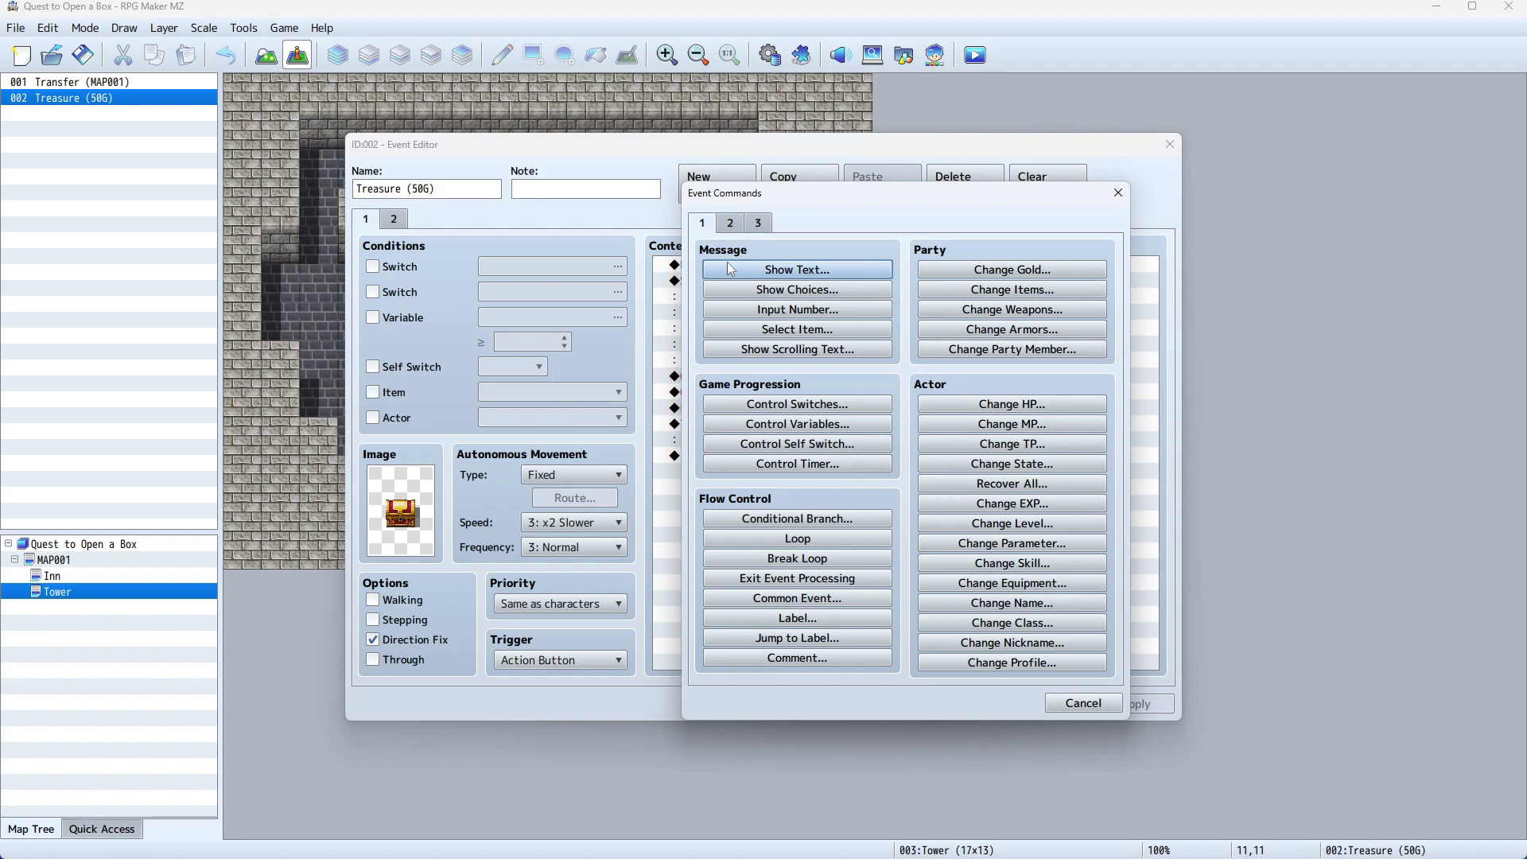
left_click(784, 271)
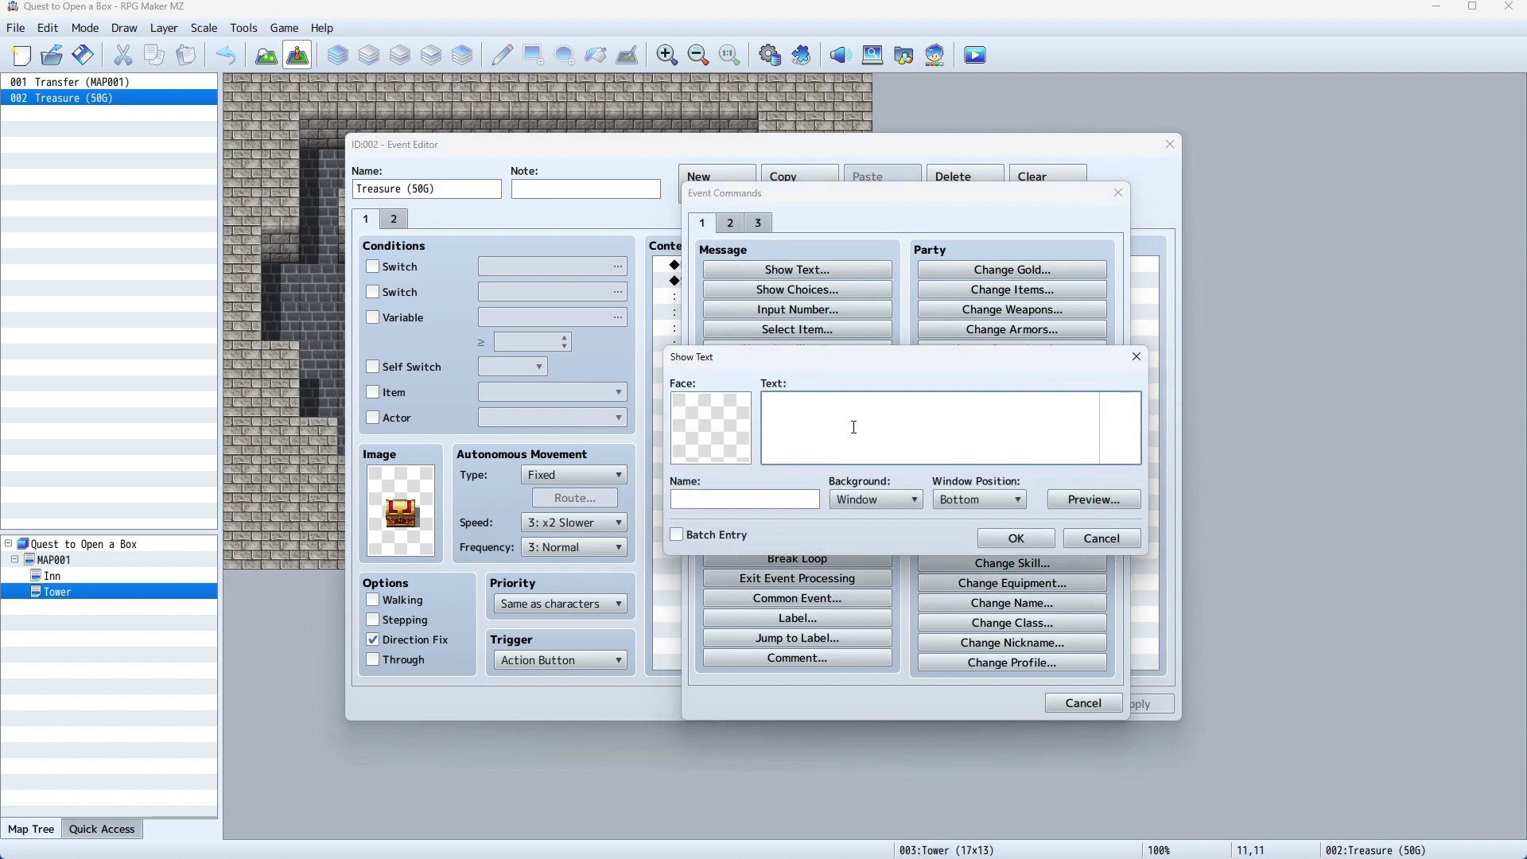
type("A monster emerges from the shadows!")
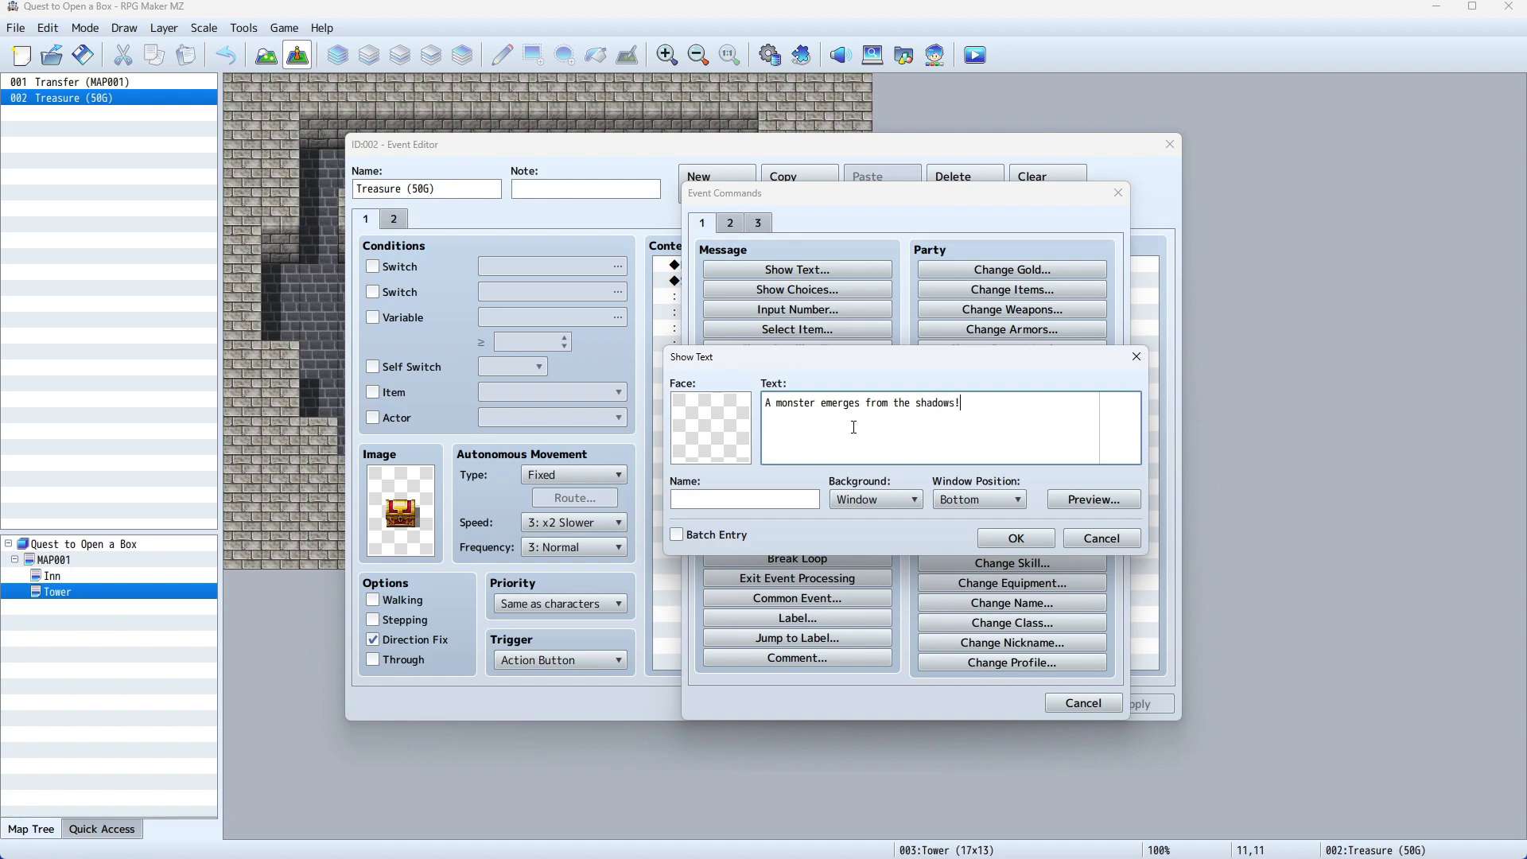
left_click(1037, 539)
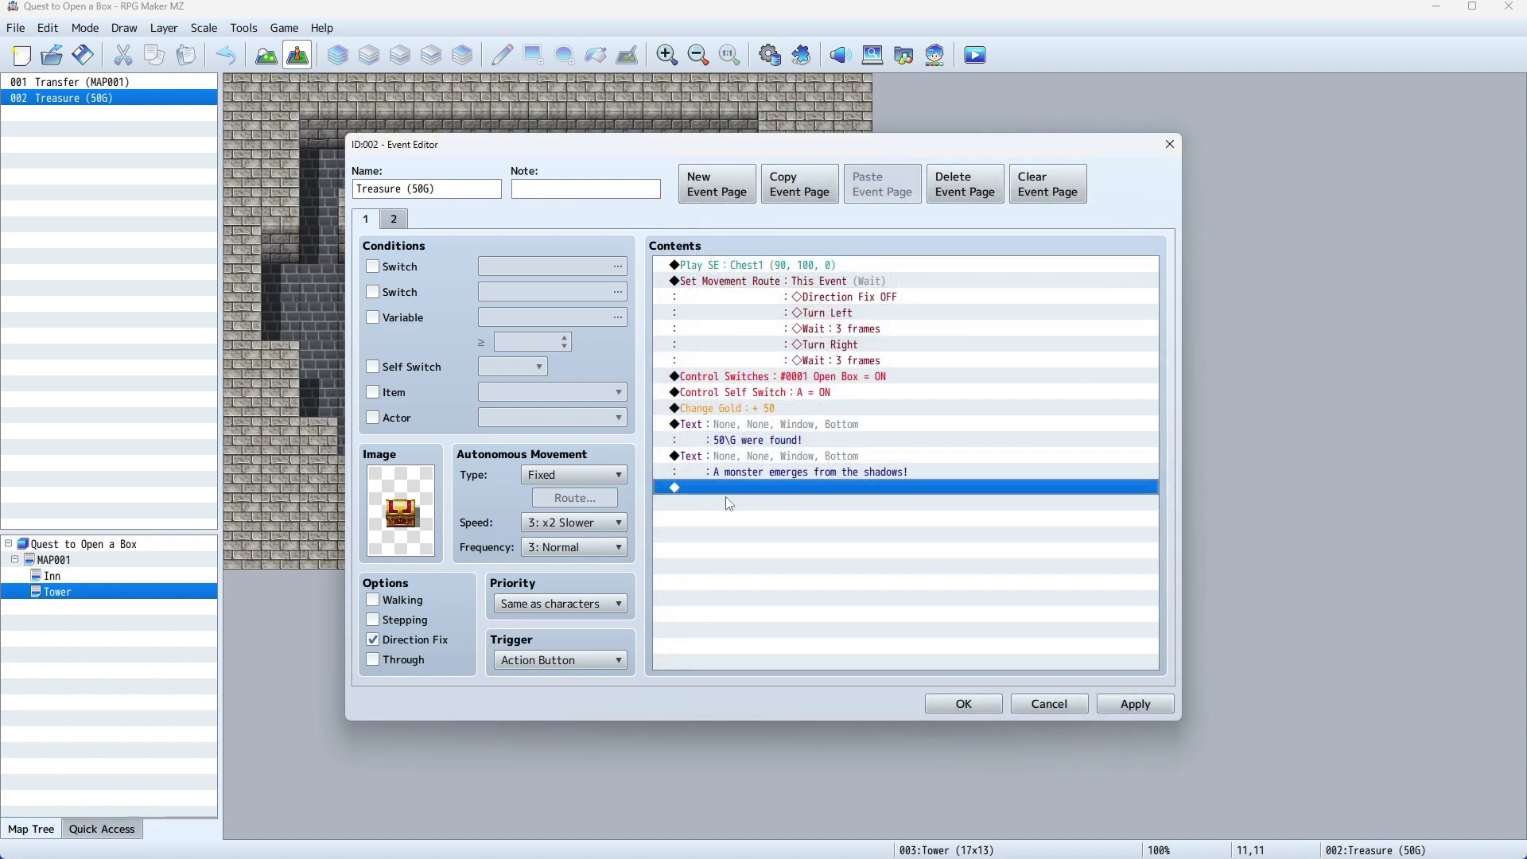
Append a Battle Processing command with the directly designated Hi_monster troop after the new message and confirm the event.
double_click(682, 494)
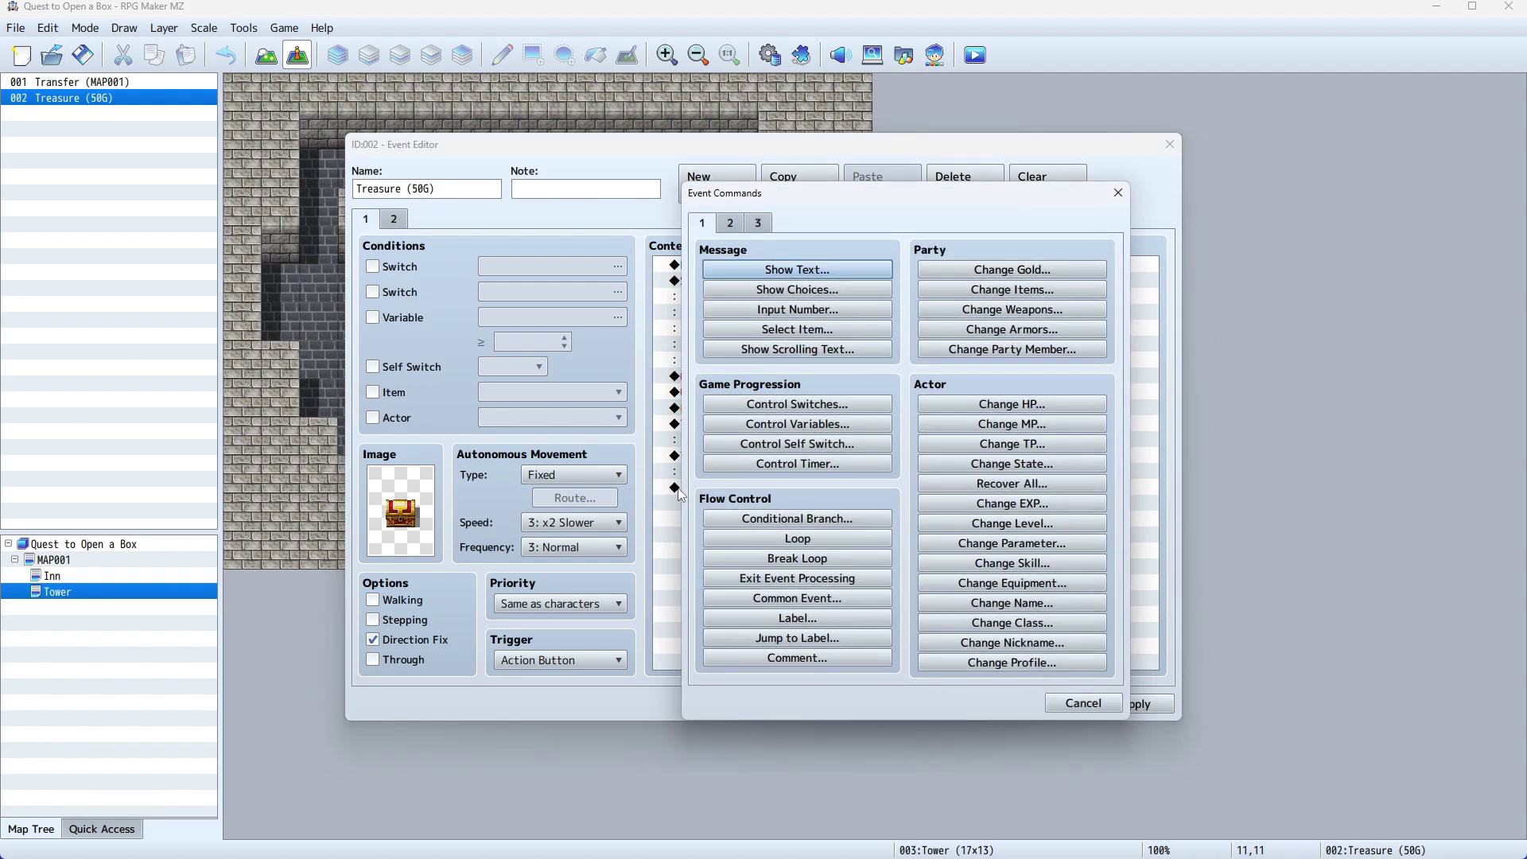
left_click(760, 225)
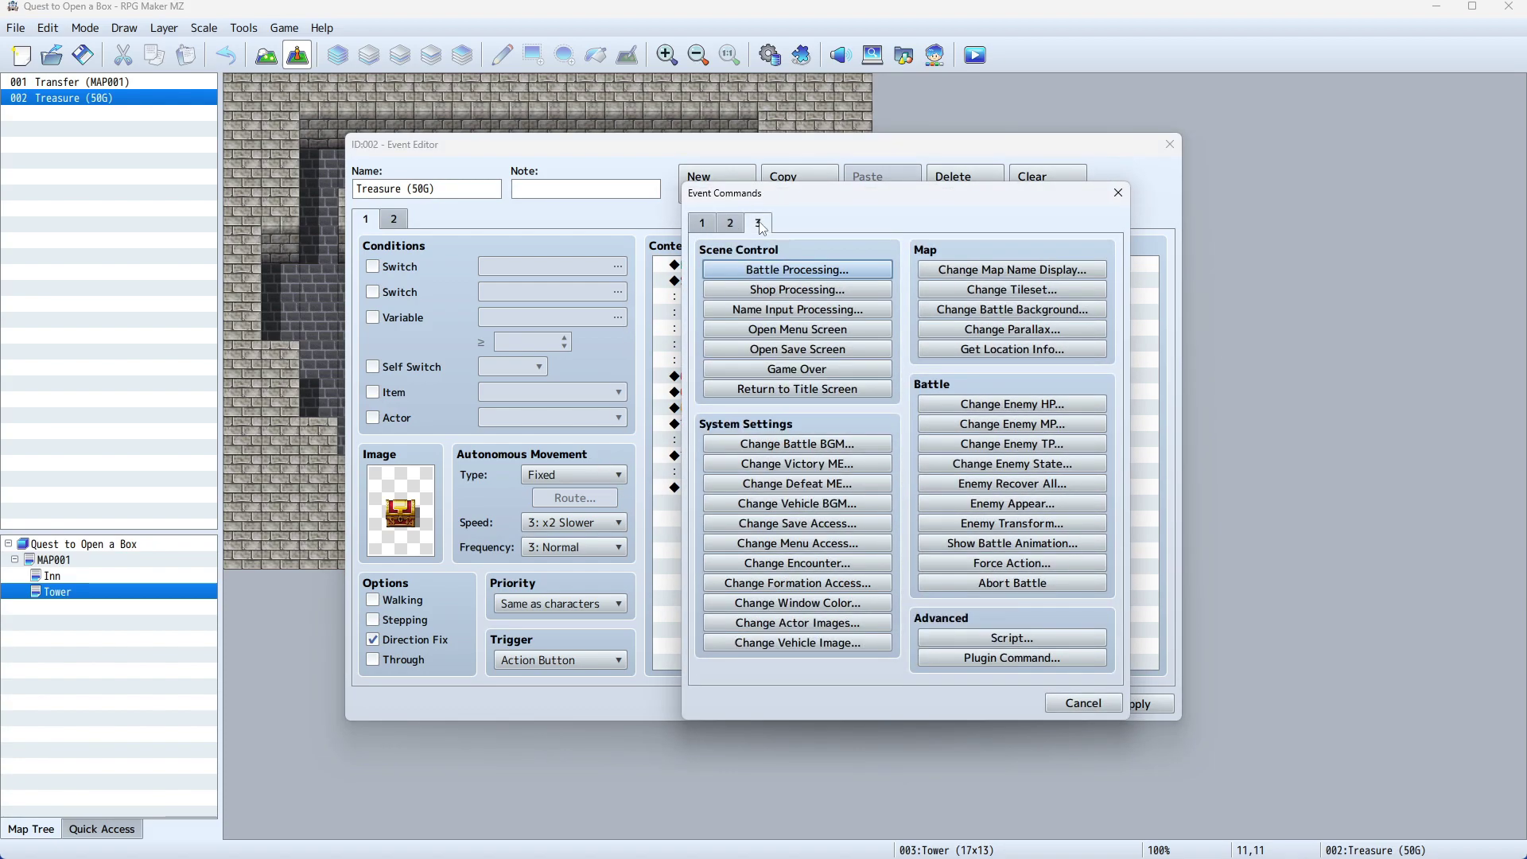
left_click(730, 273)
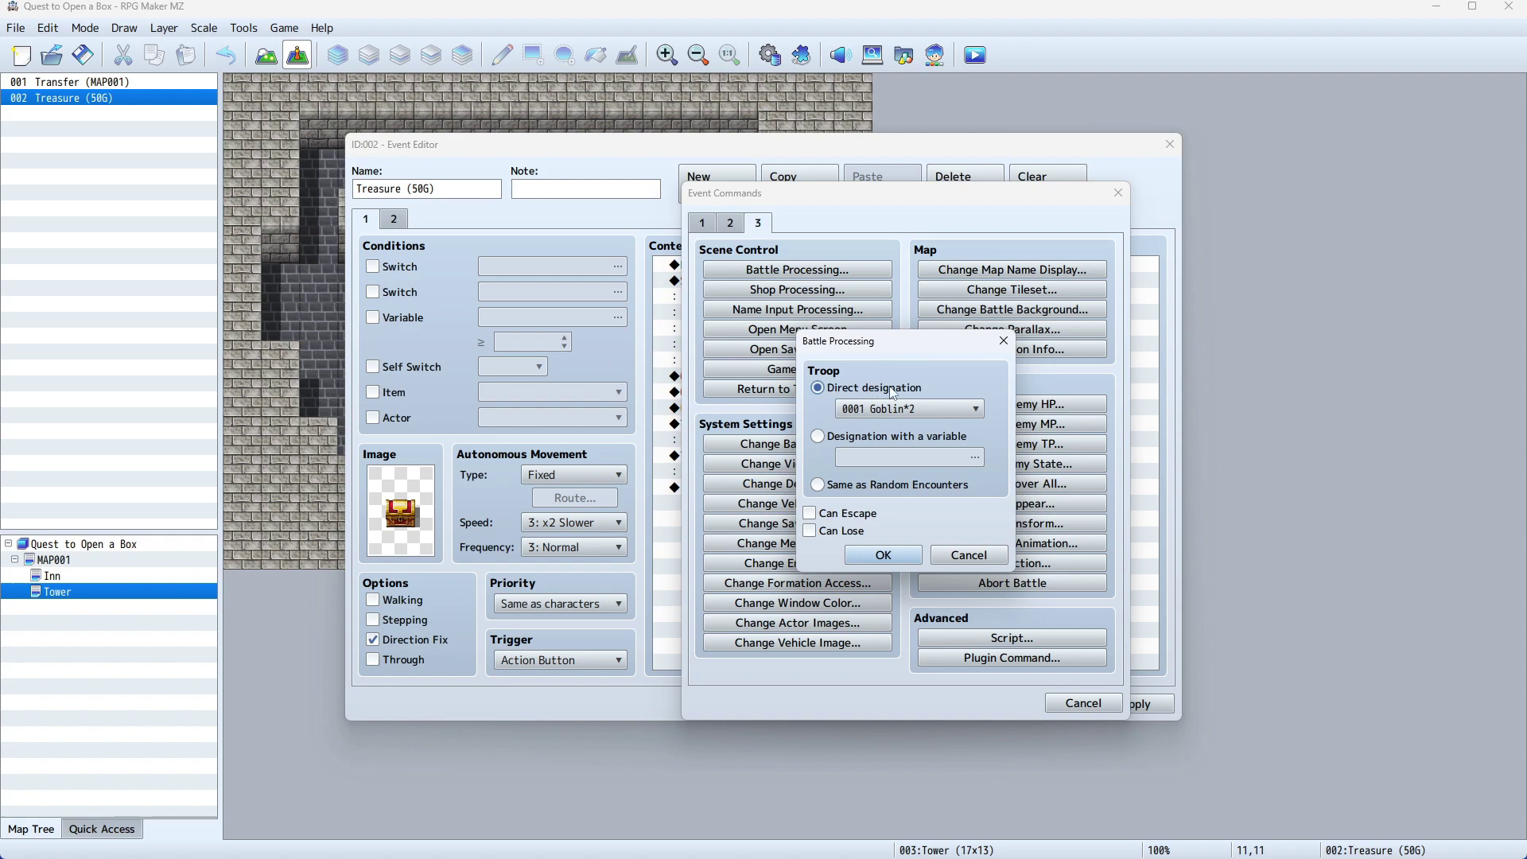
left_click(830, 437)
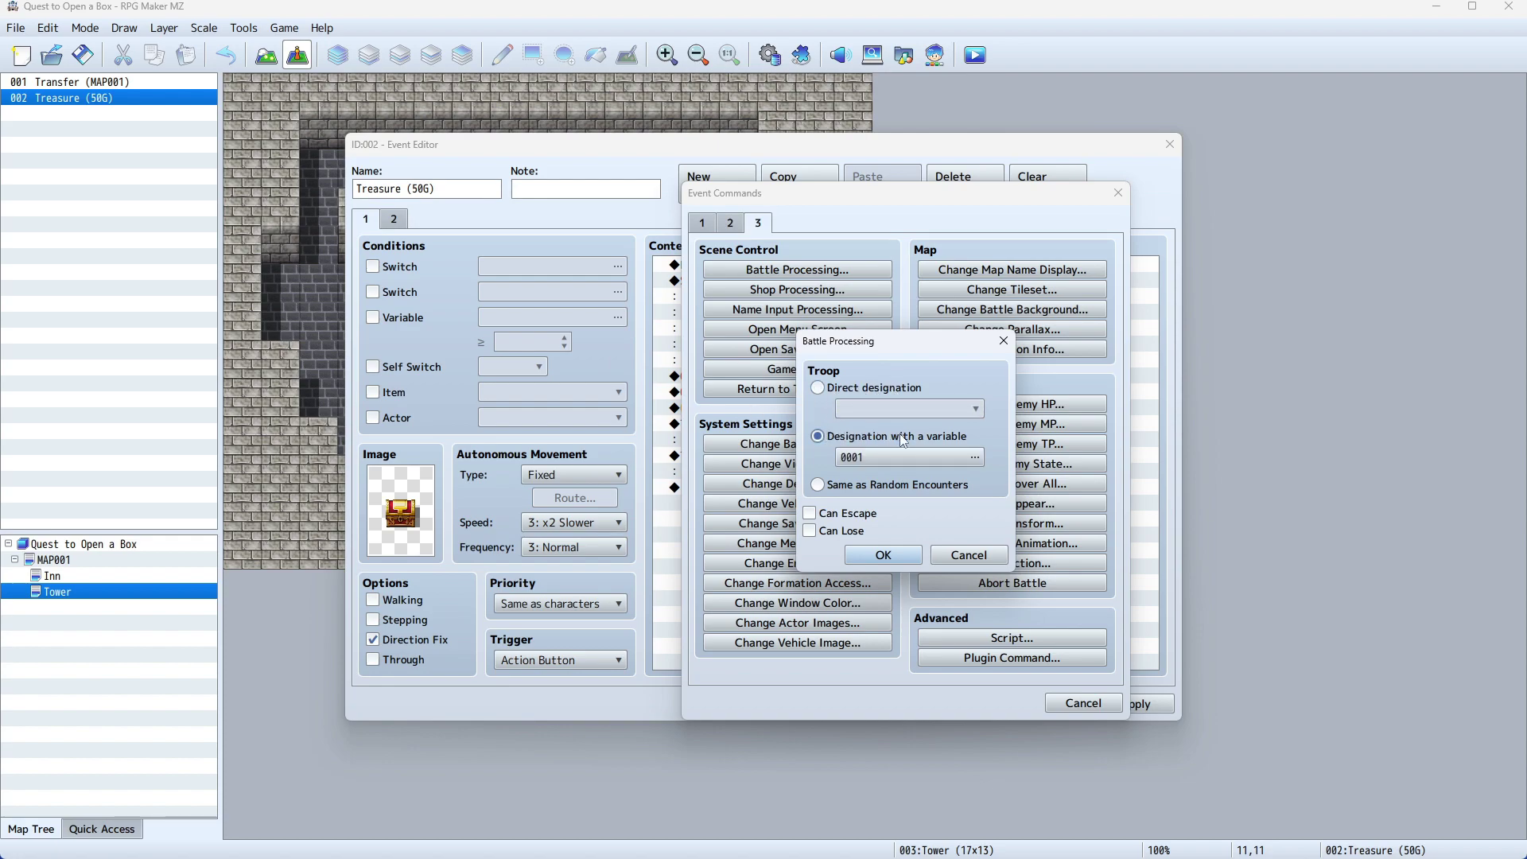
left_click(856, 486)
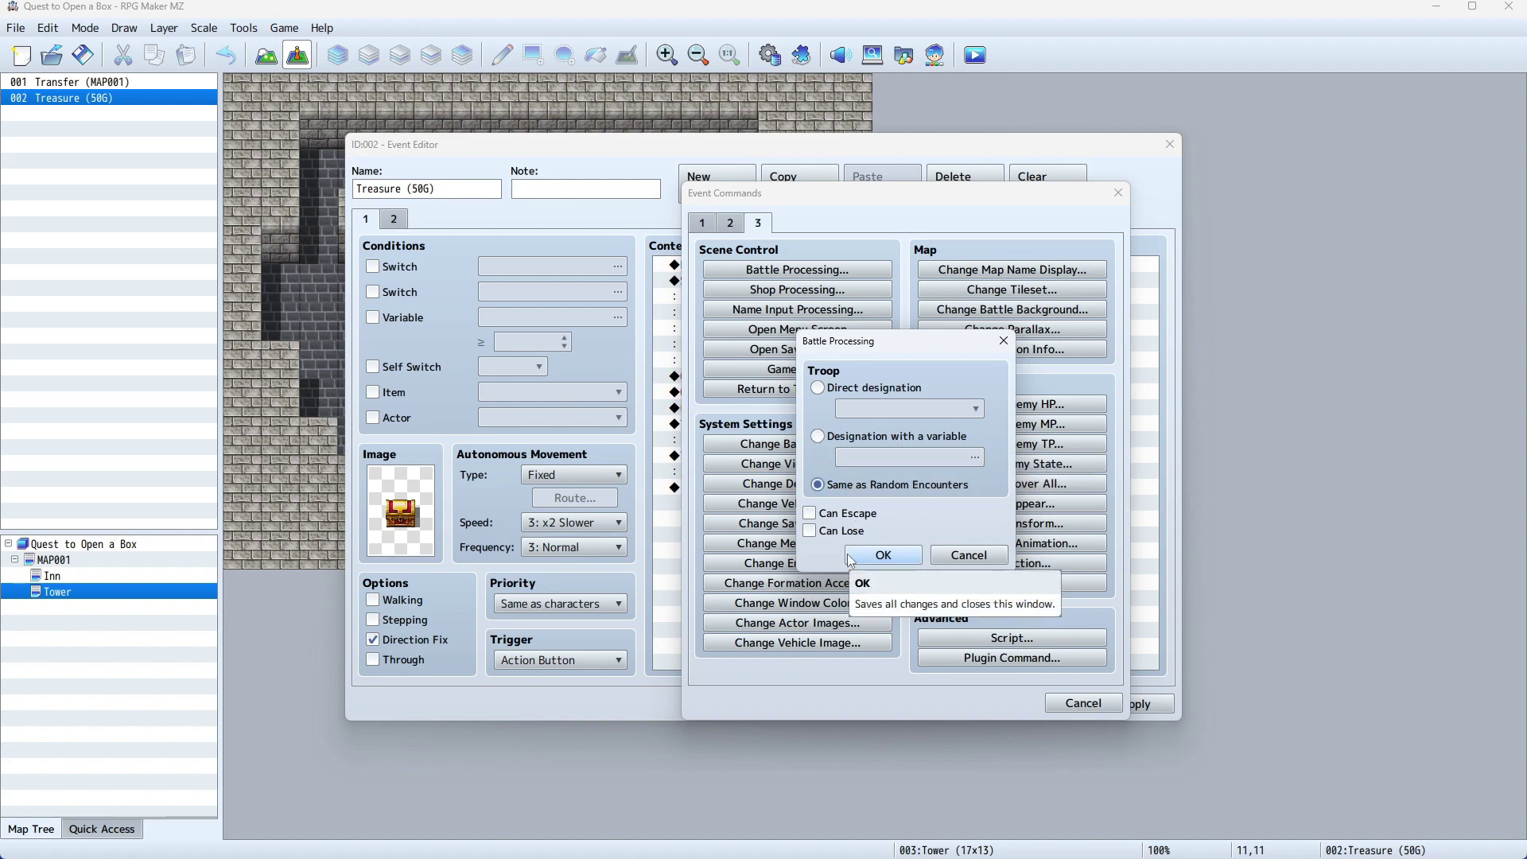
left_click(836, 389)
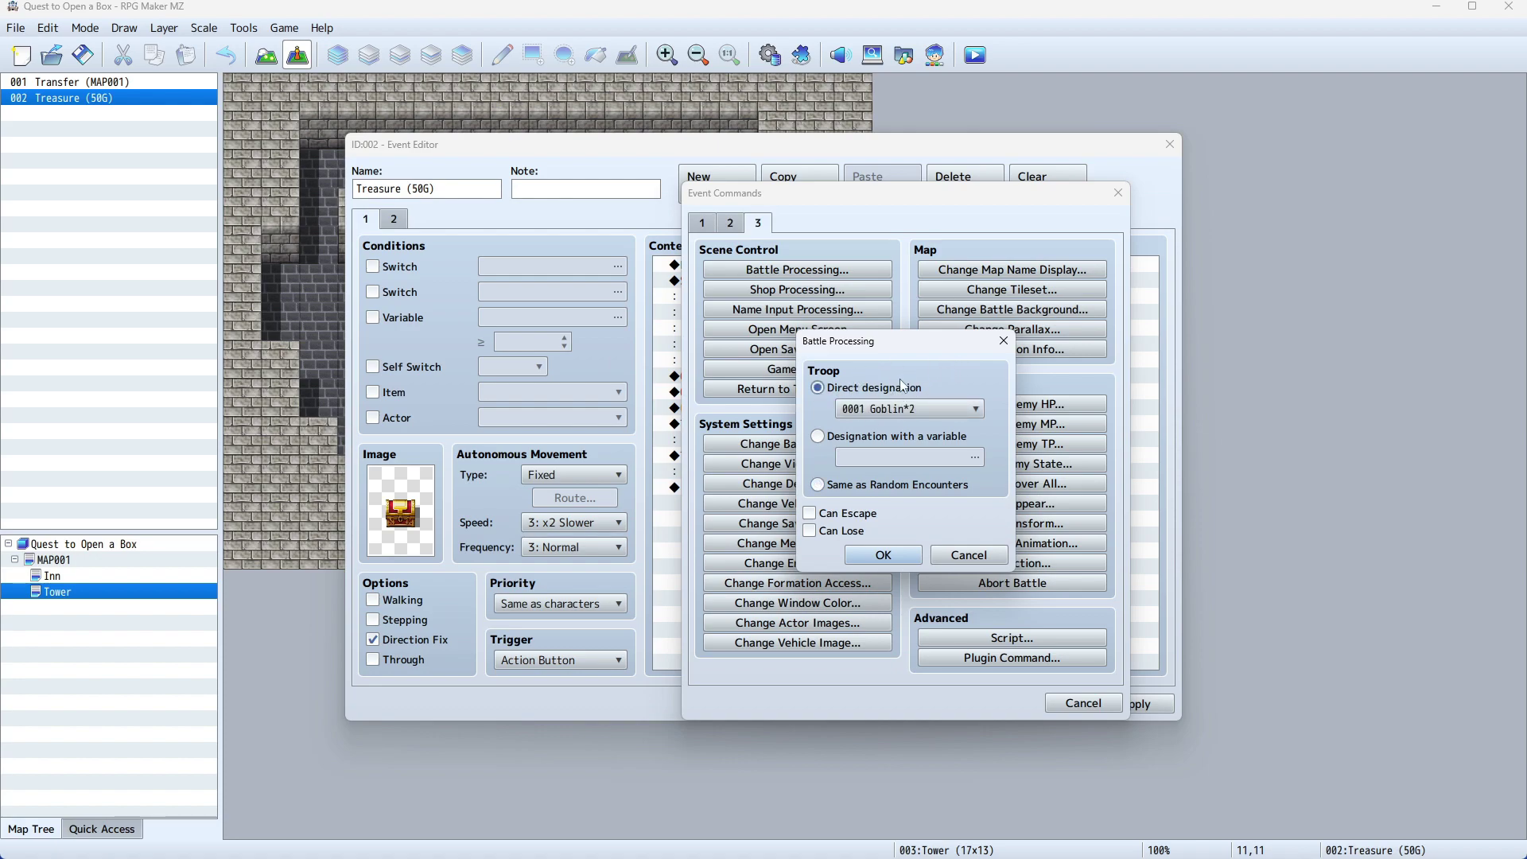
left_click(908, 407)
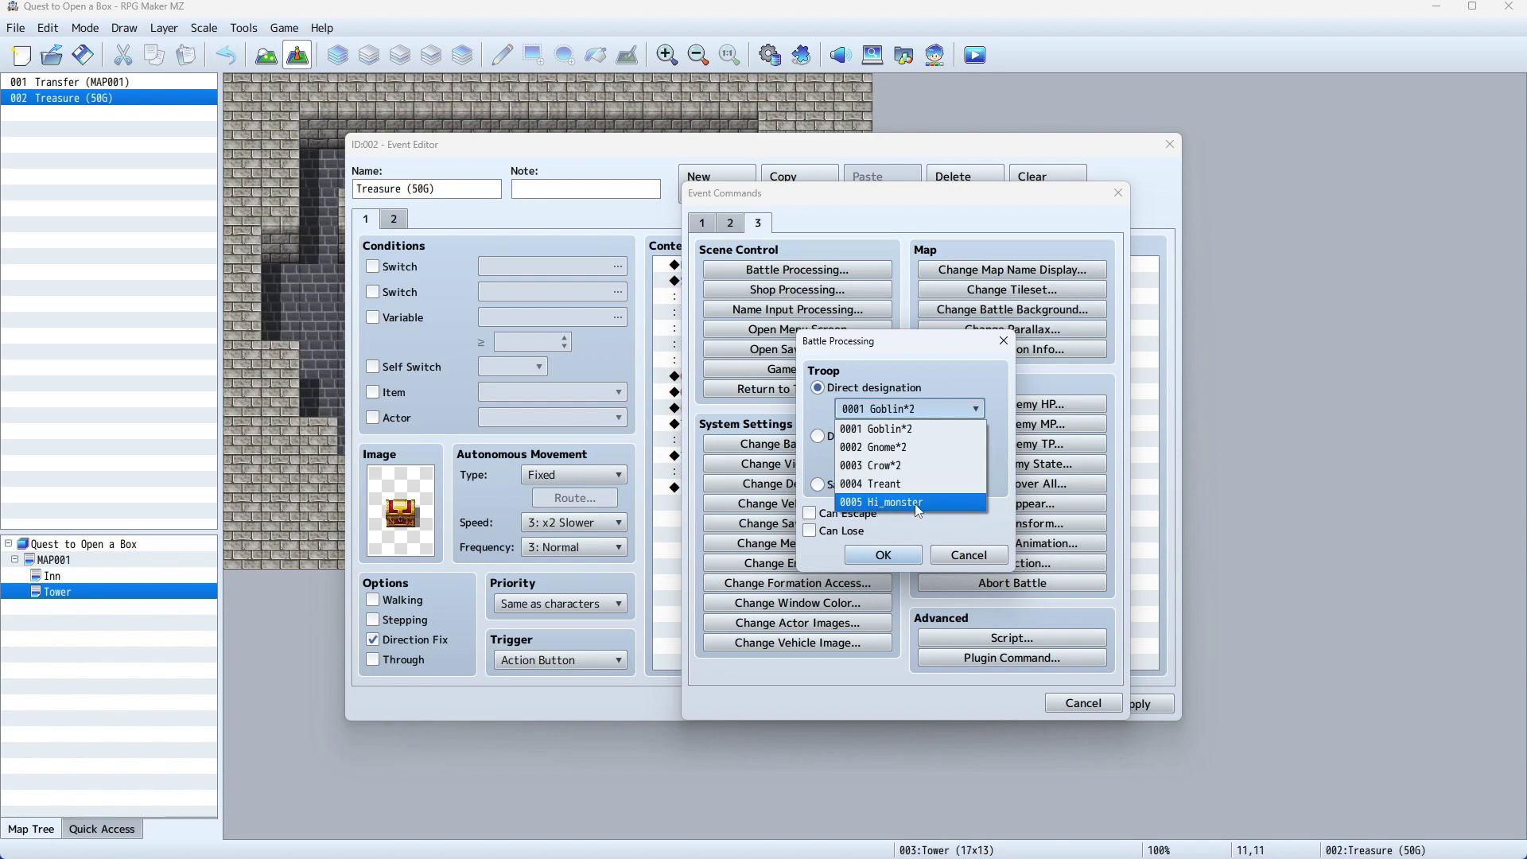
left_click(918, 504)
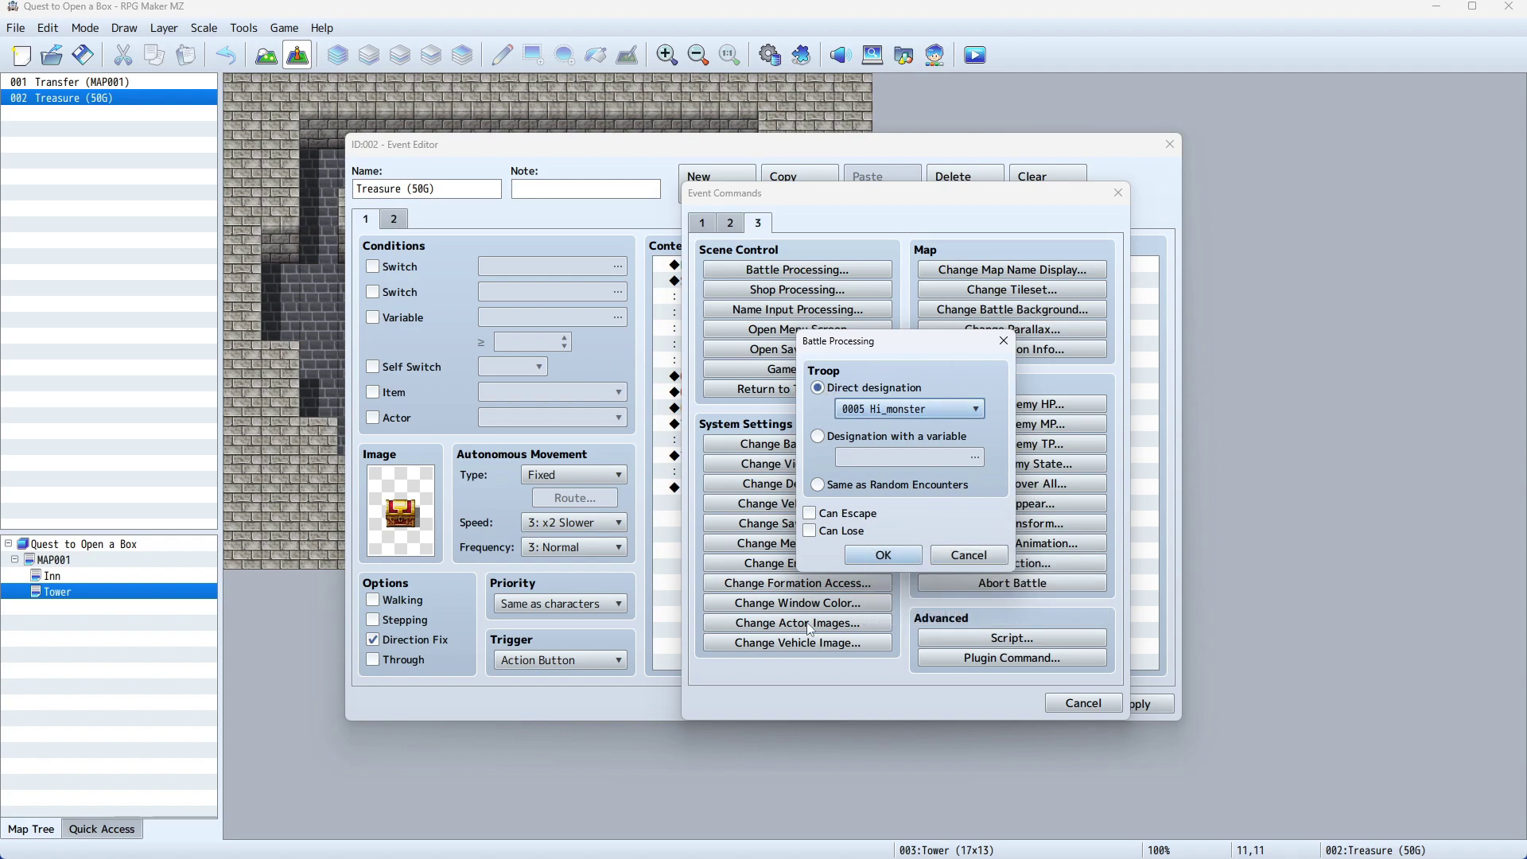
left_click(882, 554)
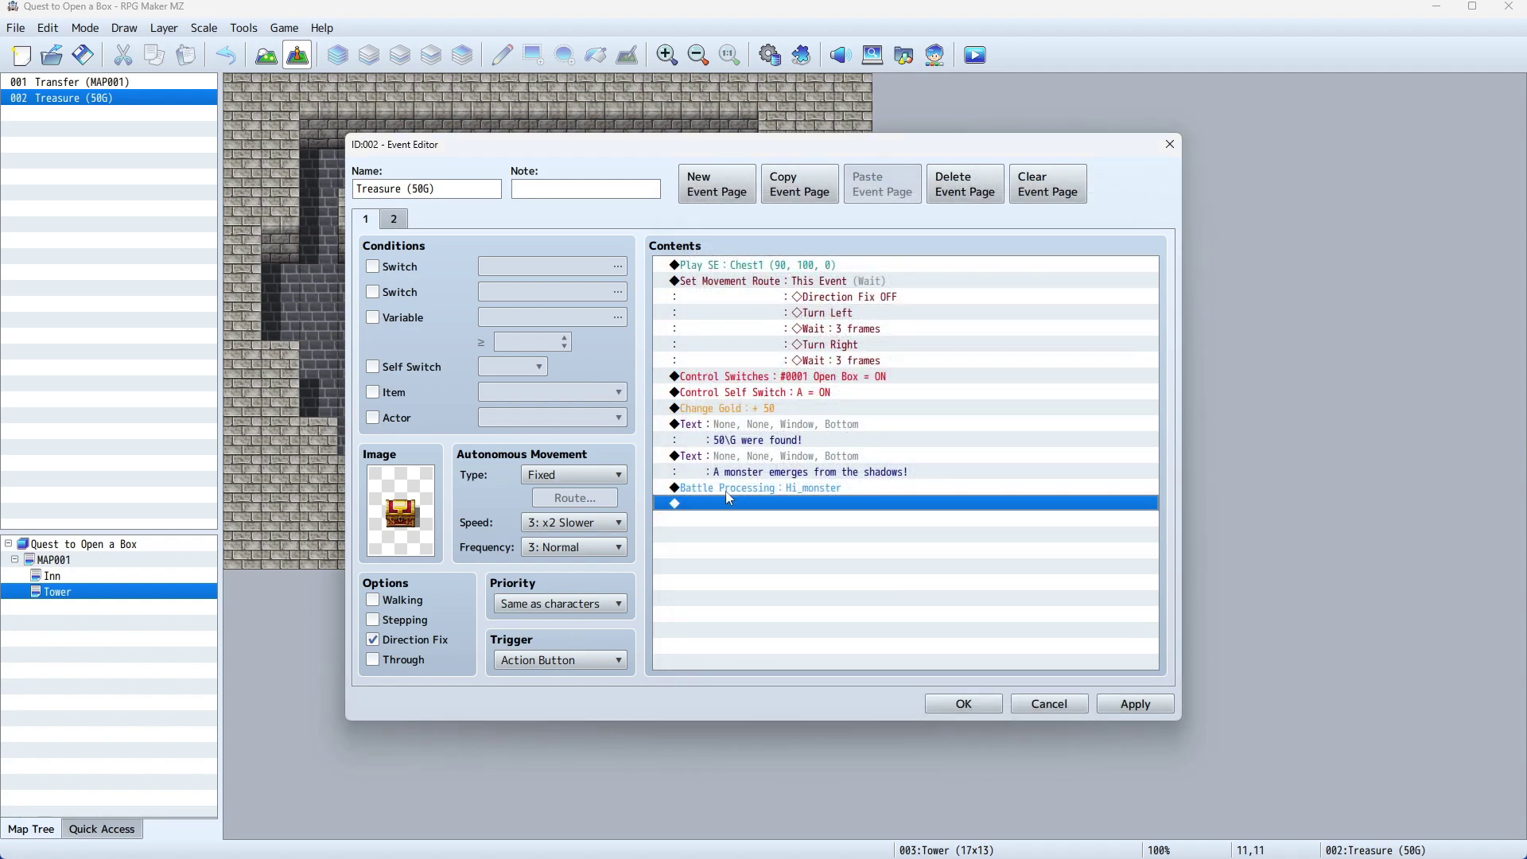
left_click(749, 490)
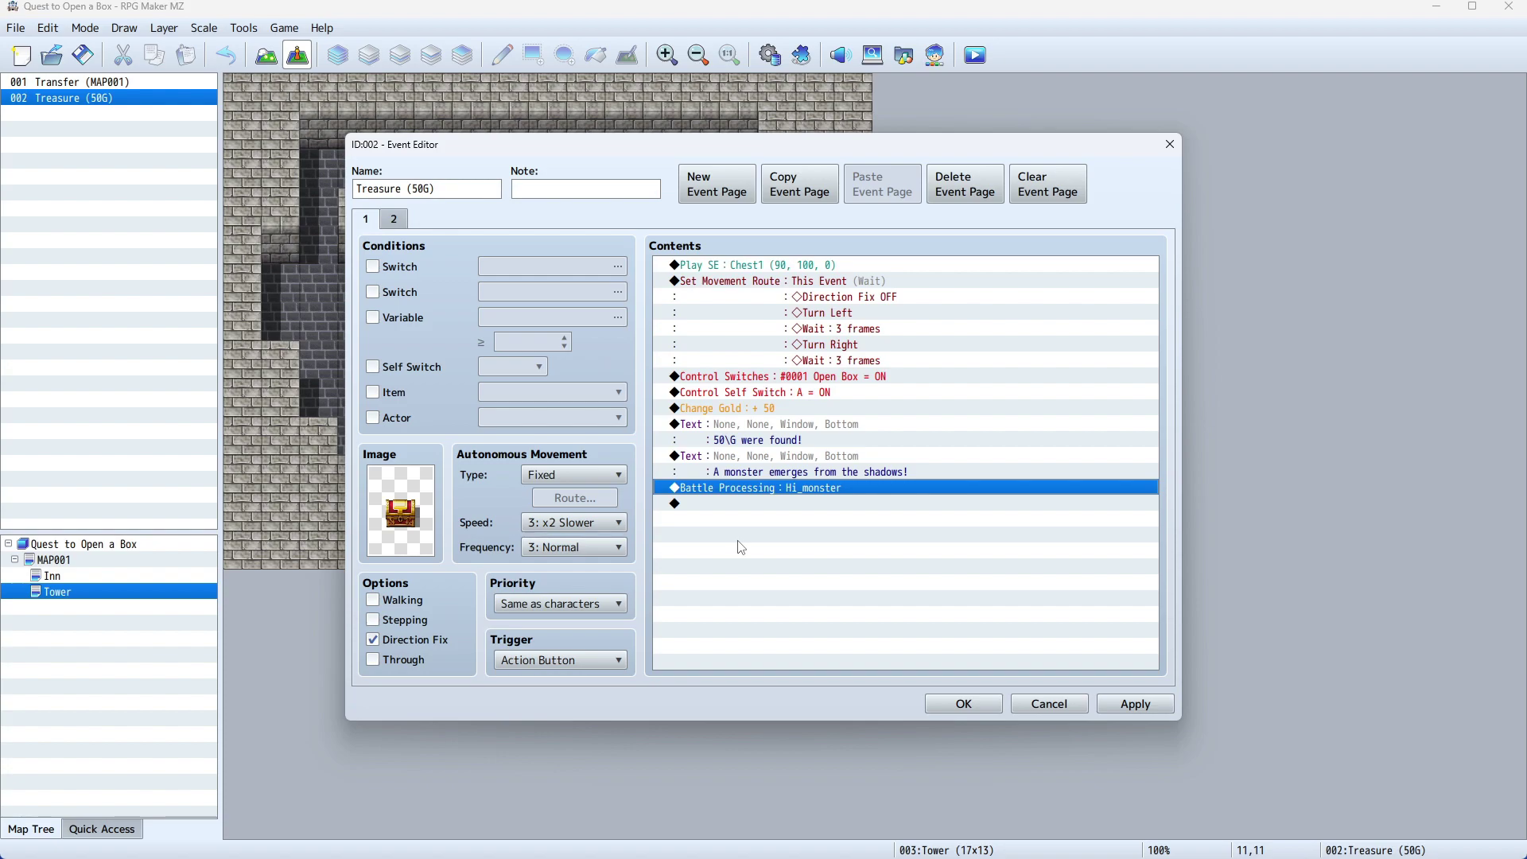
left_click(983, 703)
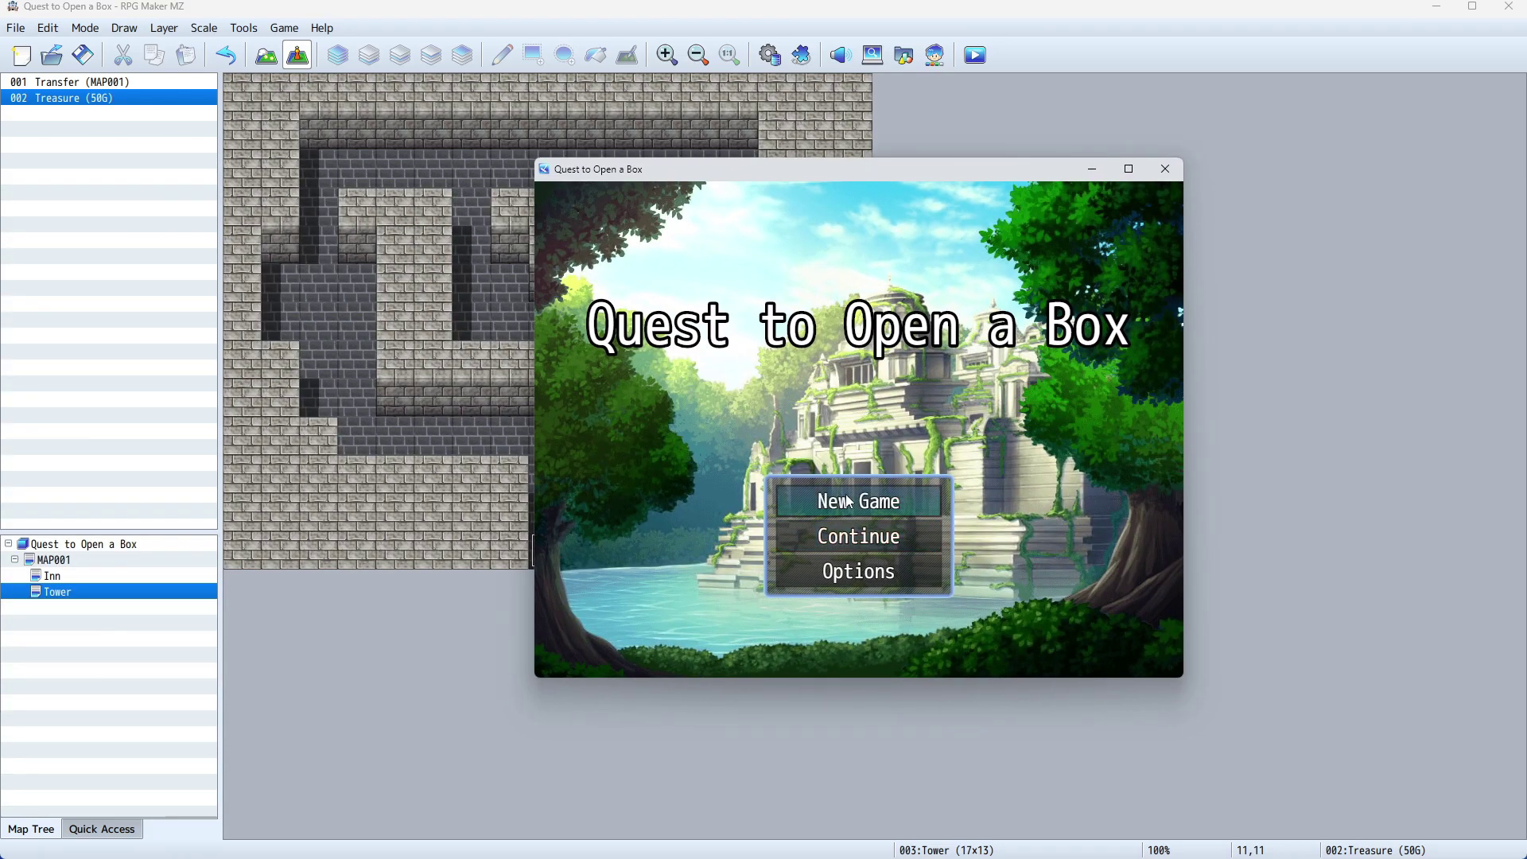
Start a new game in the playtest and leave the inn for the overworld.
left_click(849, 502)
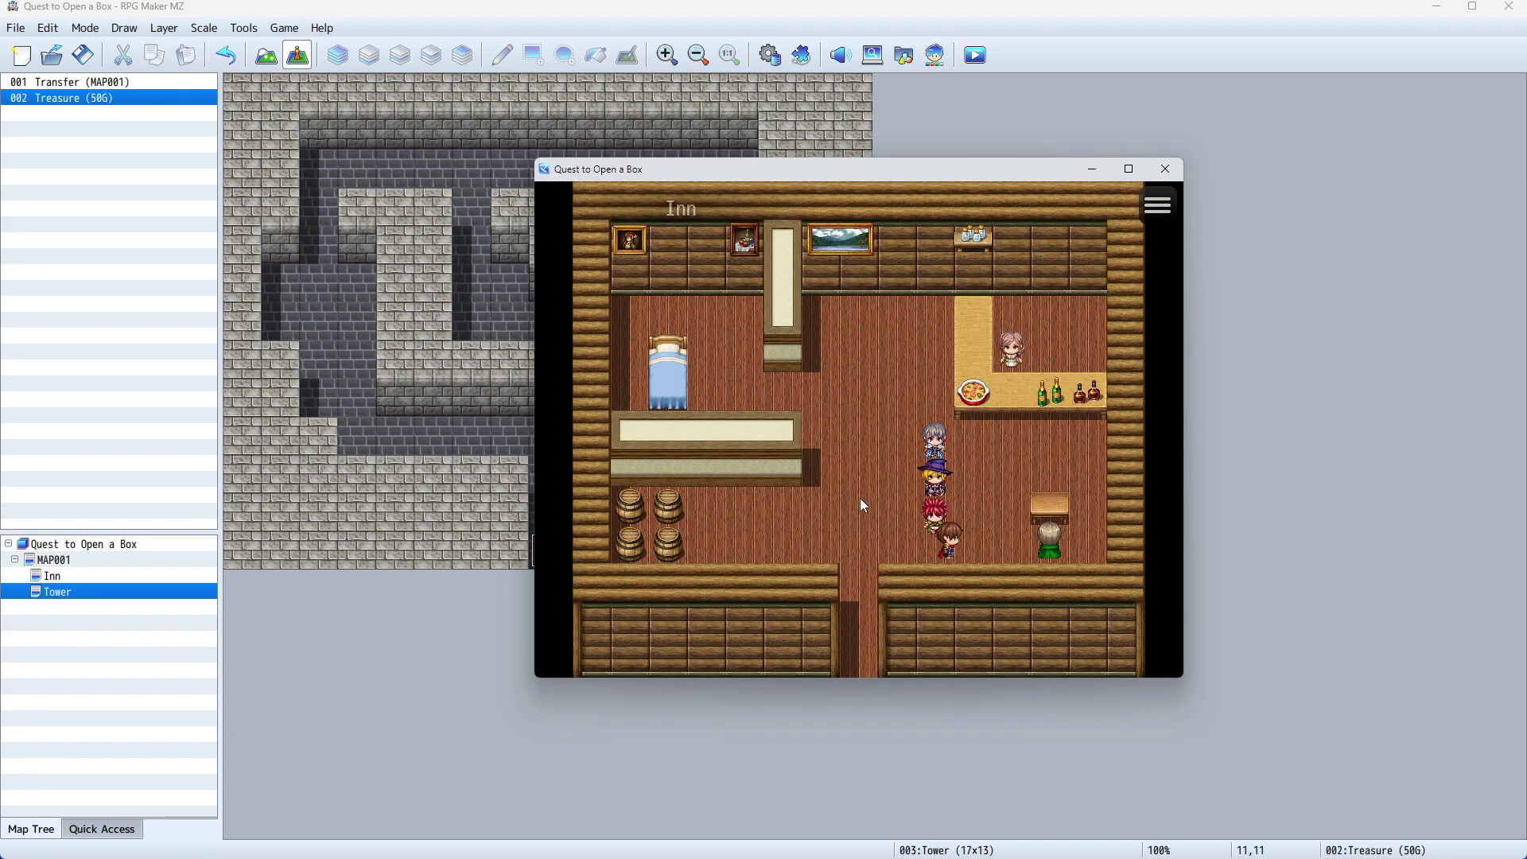
left_click(863, 506)
left_click(863, 505)
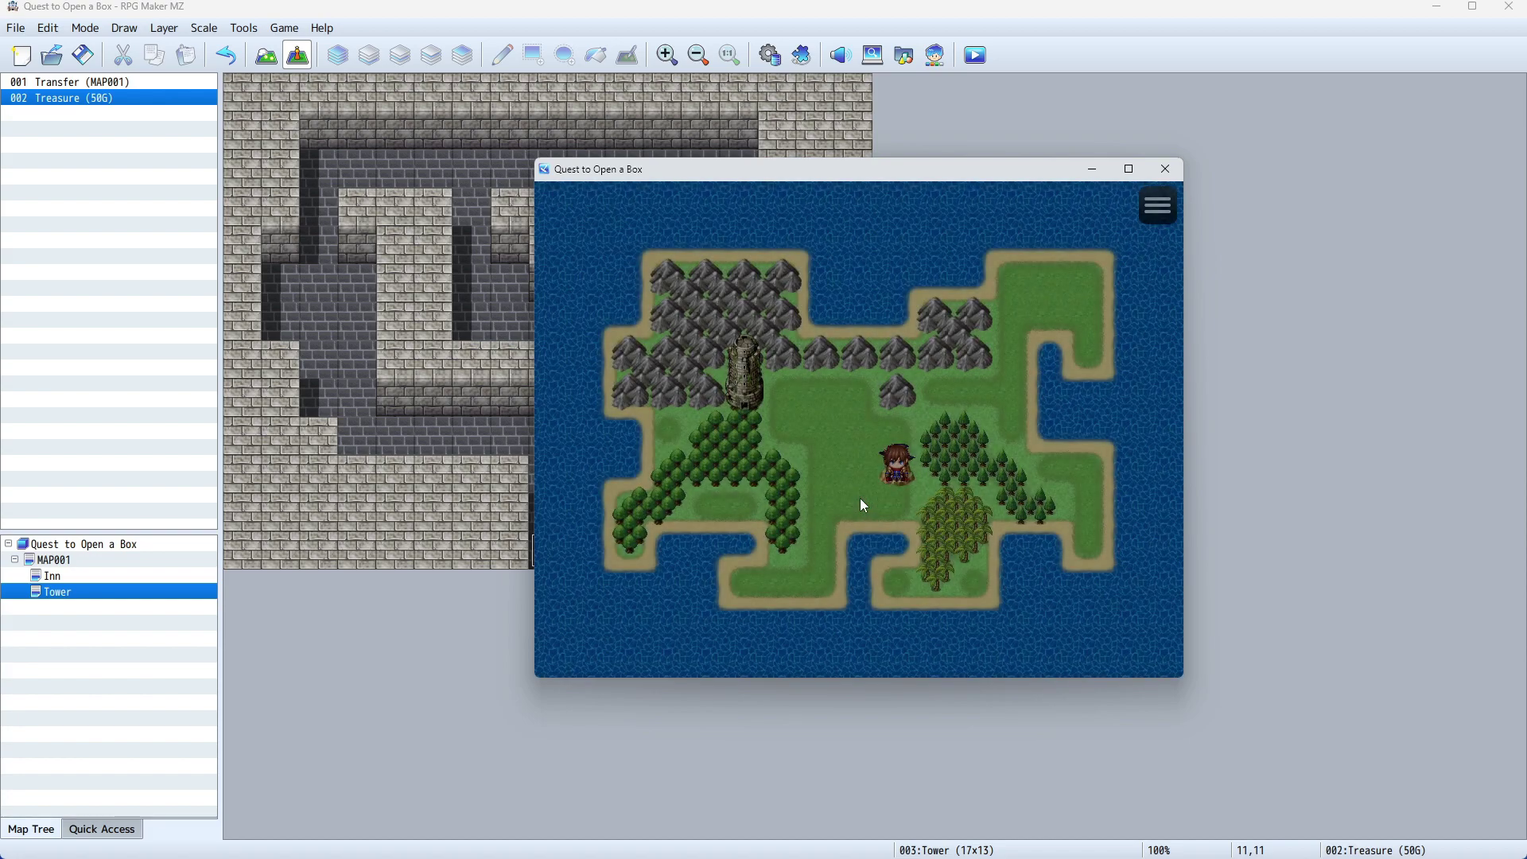
Walk the party around the overworld until a random encounter starts, and advance past the battle's opening message.
key("Left")
key("Left")
key("Left")
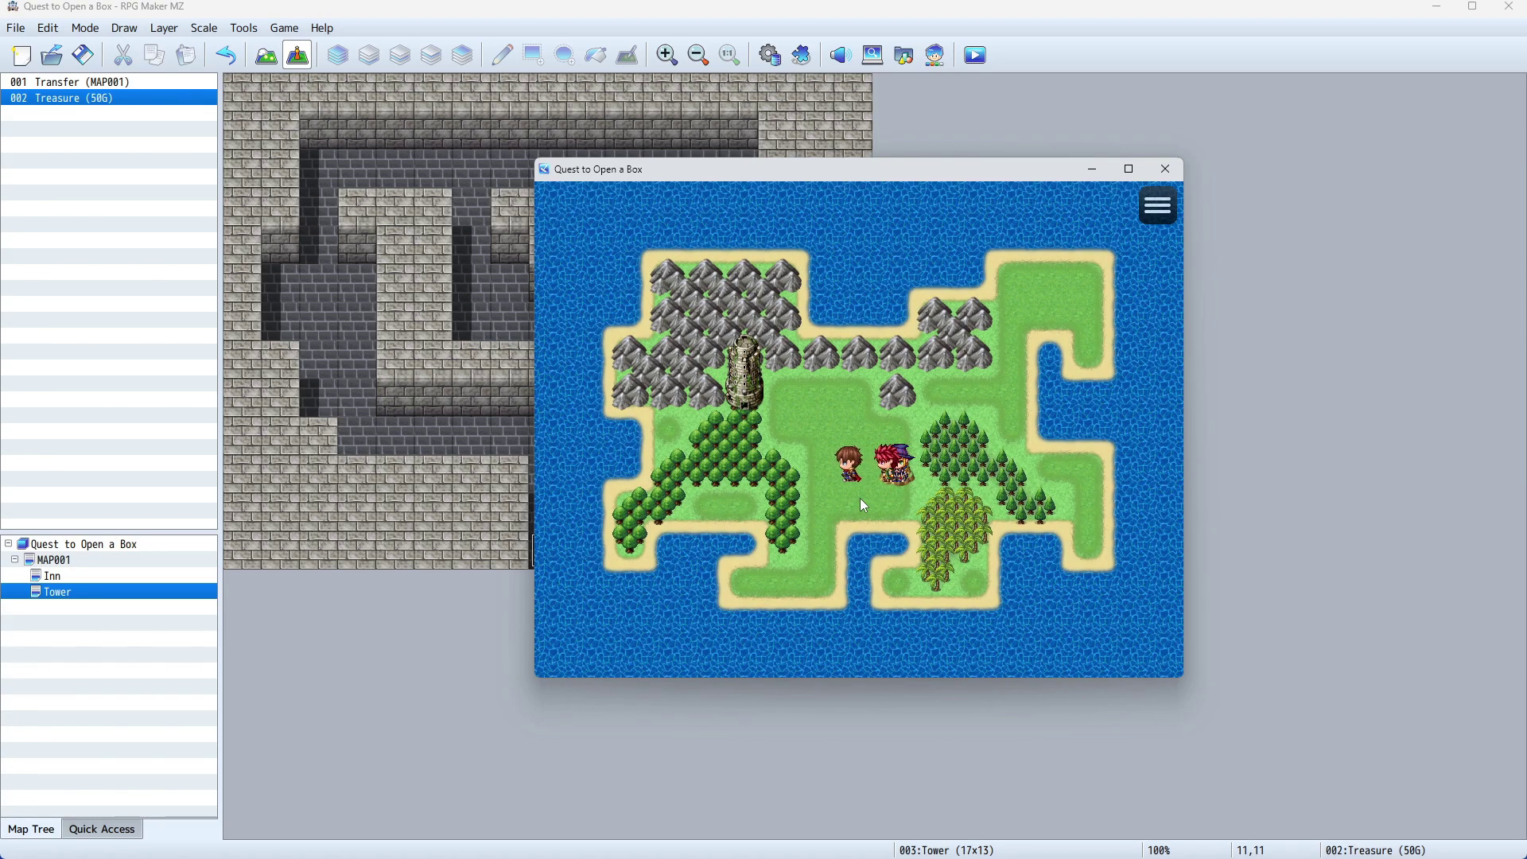
key("Left")
key("Left")
key("Up")
key("Right")
key("Right")
key("Right")
key("Right")
key("Right")
key("Right")
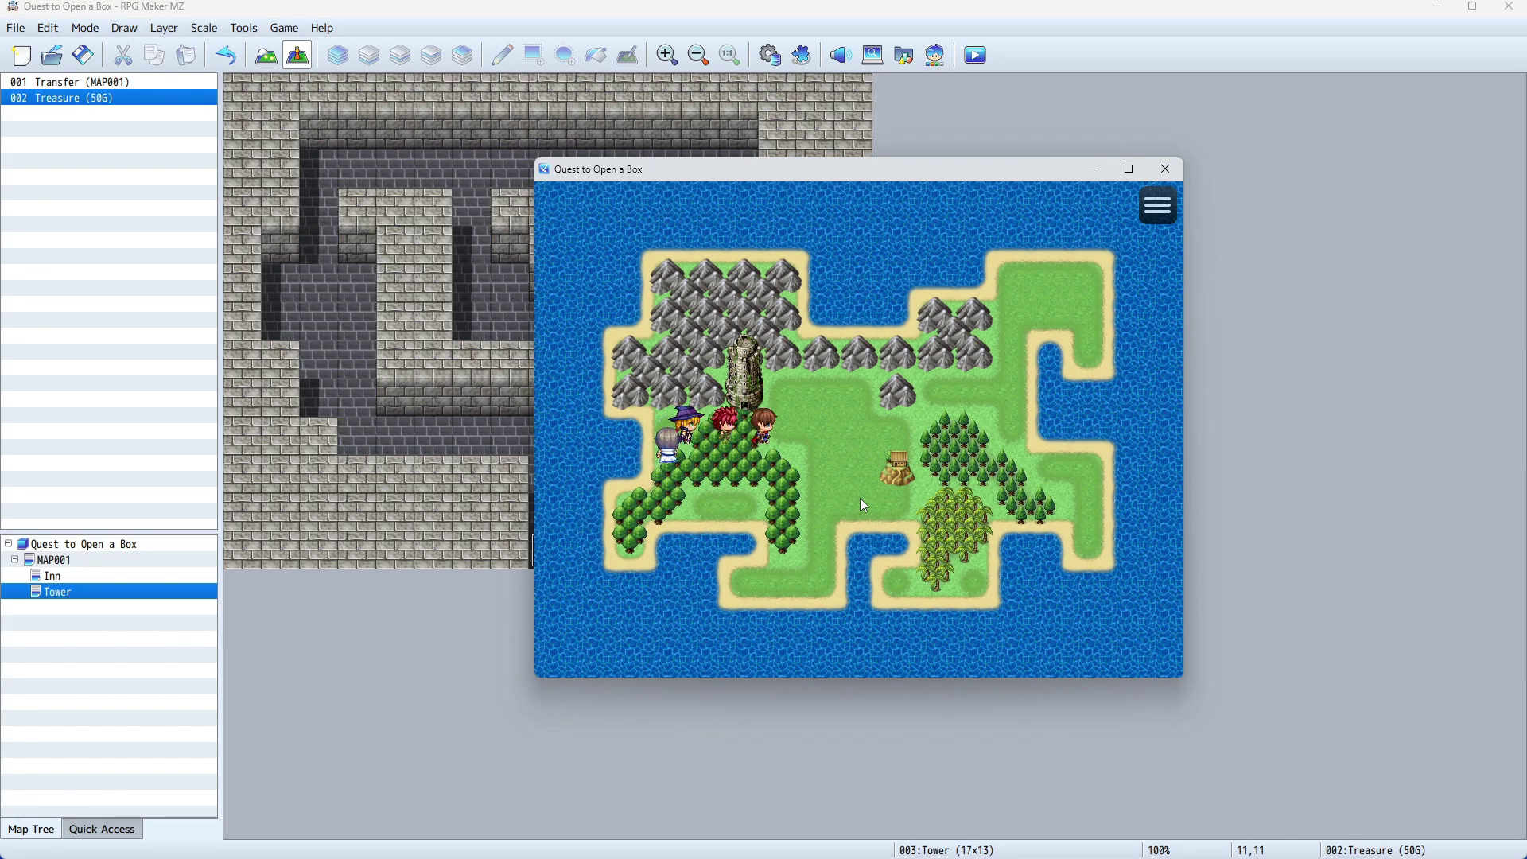
key("Right")
key("Right")
key("Left")
key("Left")
key("Left")
key("Left")
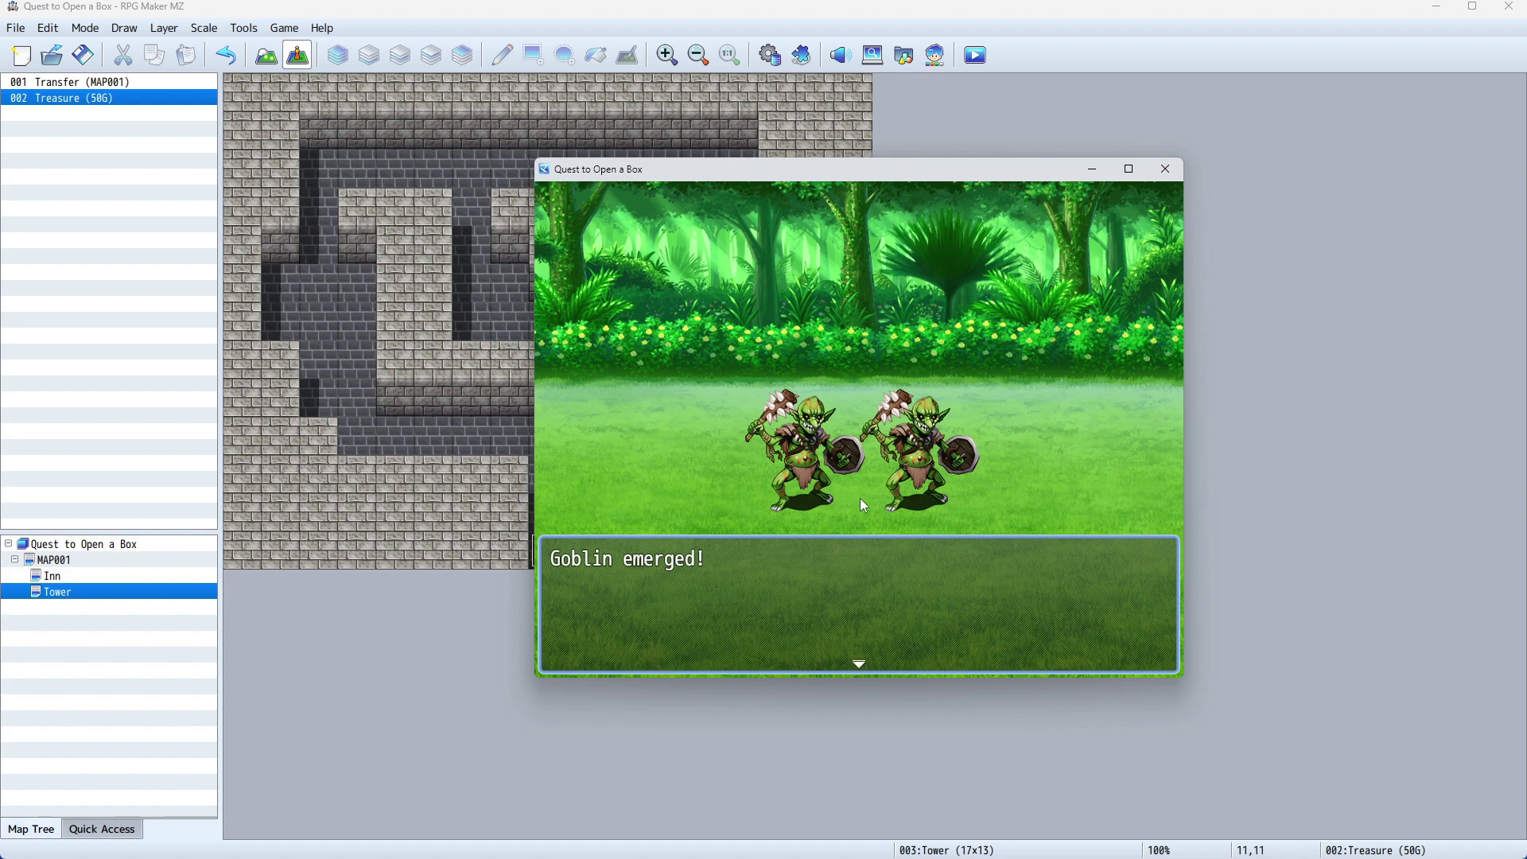
key("Return")
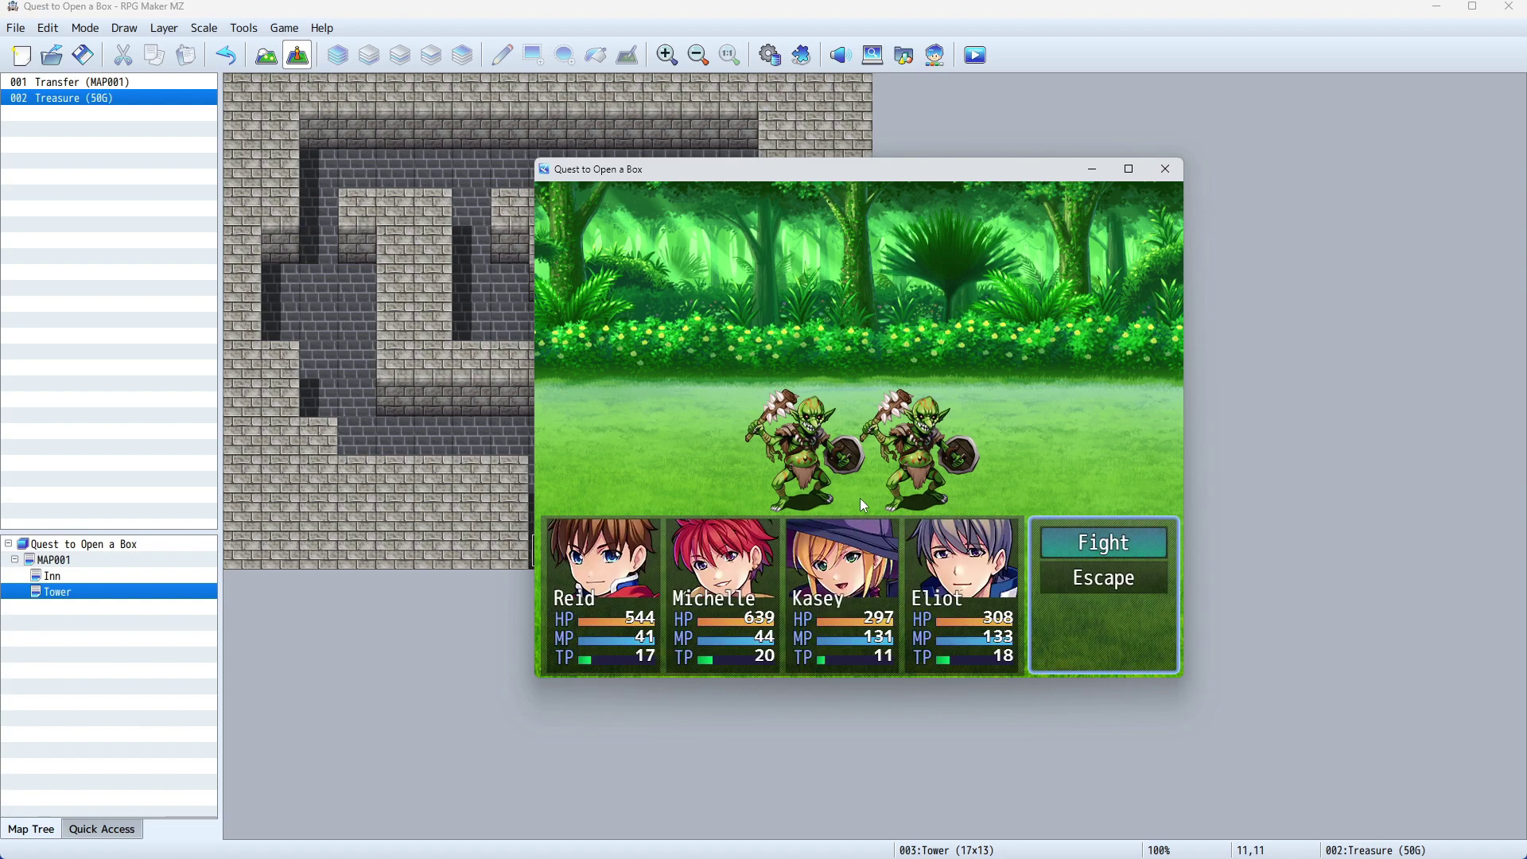
Fight the two goblins with attacks from Reid, Michelle and Eliot and a magic spell from Kasey.
key("Return")
key("Return")
key("Return")
key("Return")
key("Return")
key("Down")
key("Return")
key("Return")
key("Return")
key("Return")
key("Return")
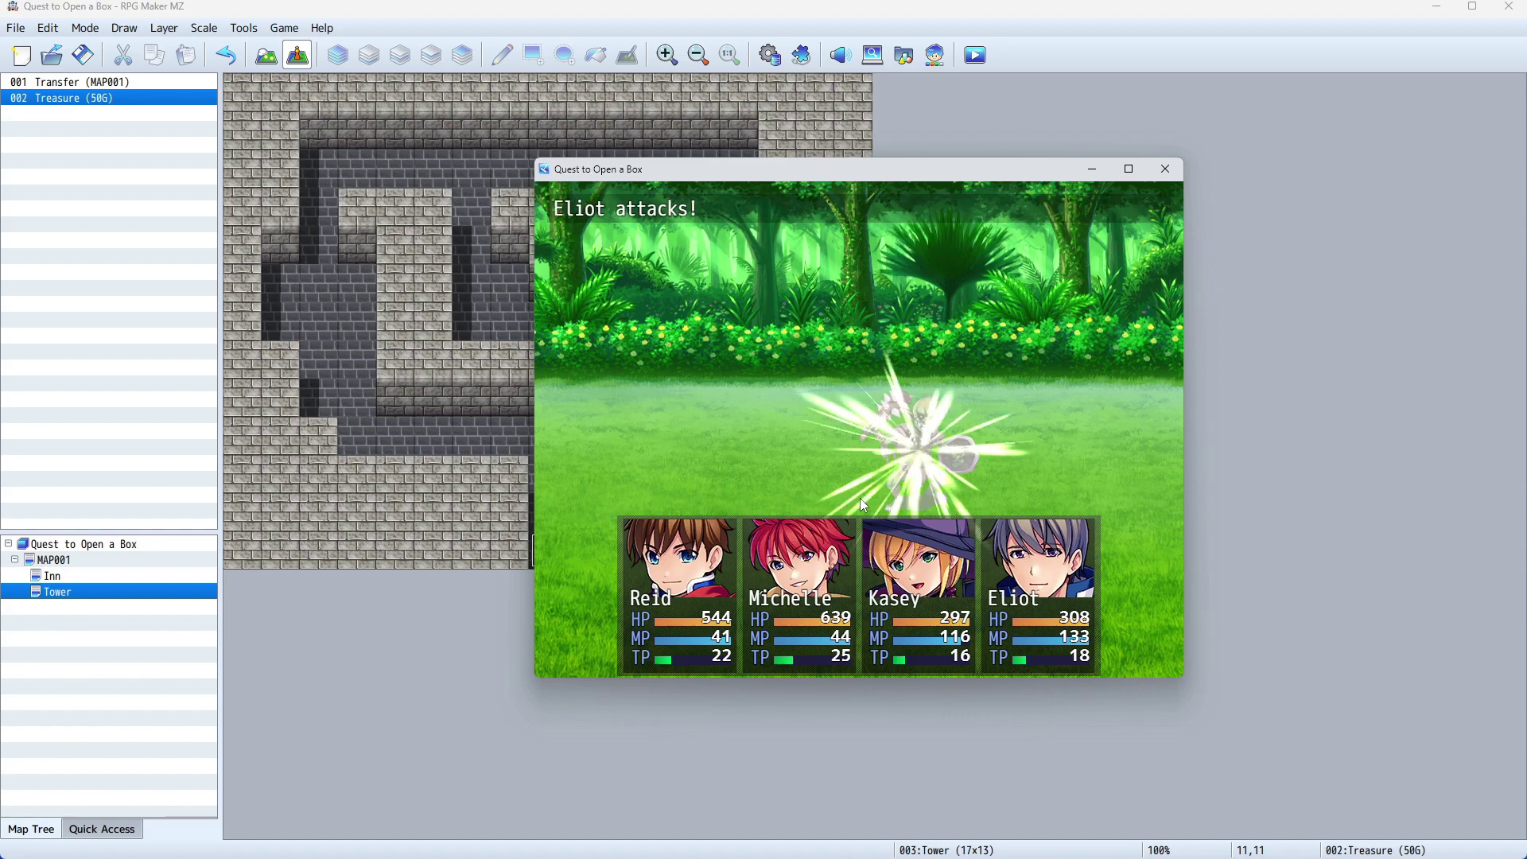
Finish off the remaining goblin and dismiss the victory messages.
key("Return")
key("Return")
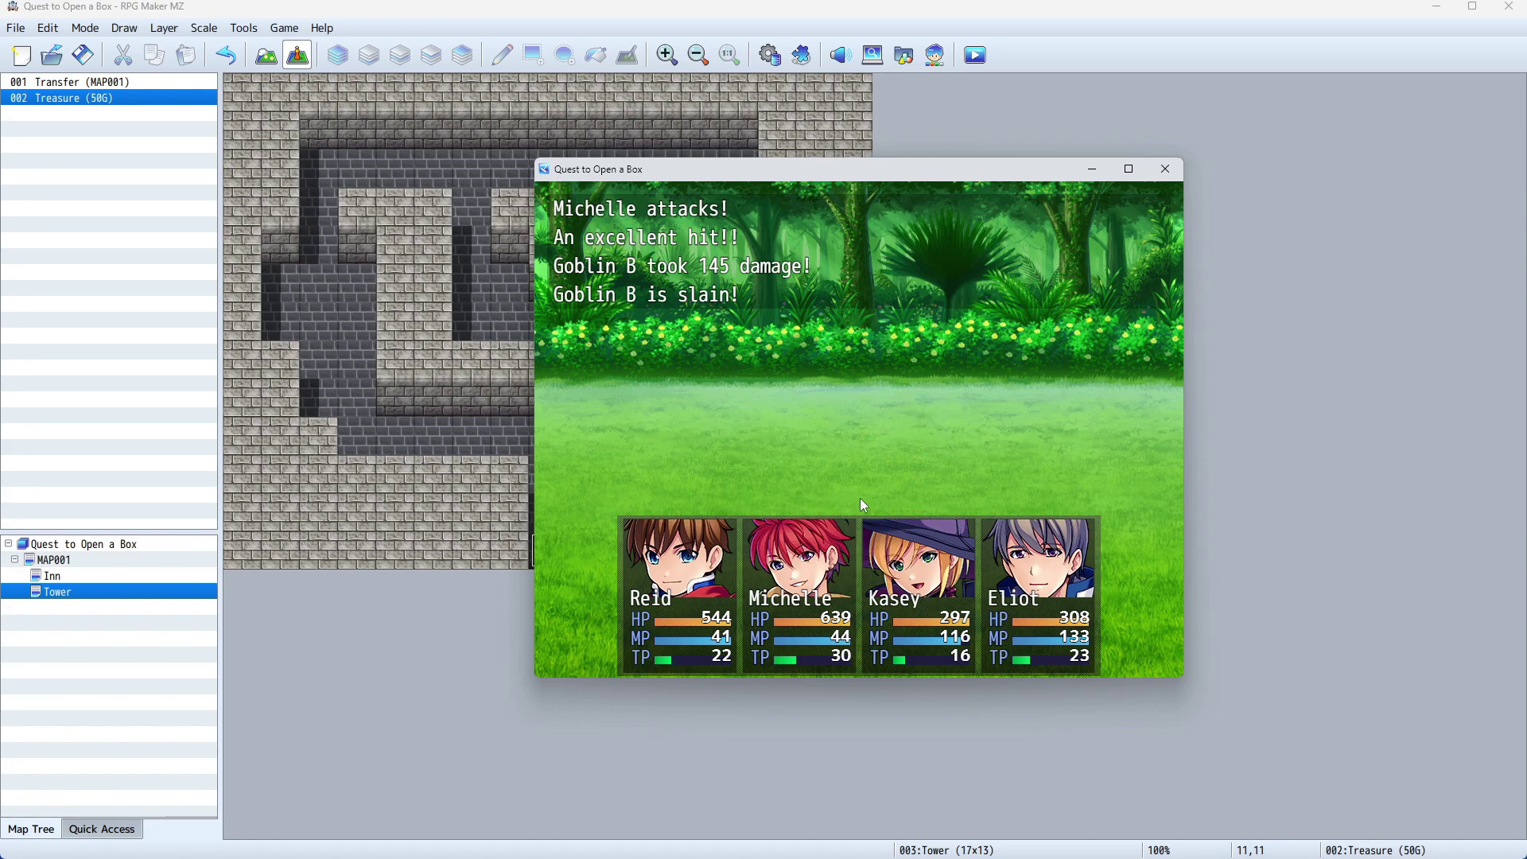
key("Return")
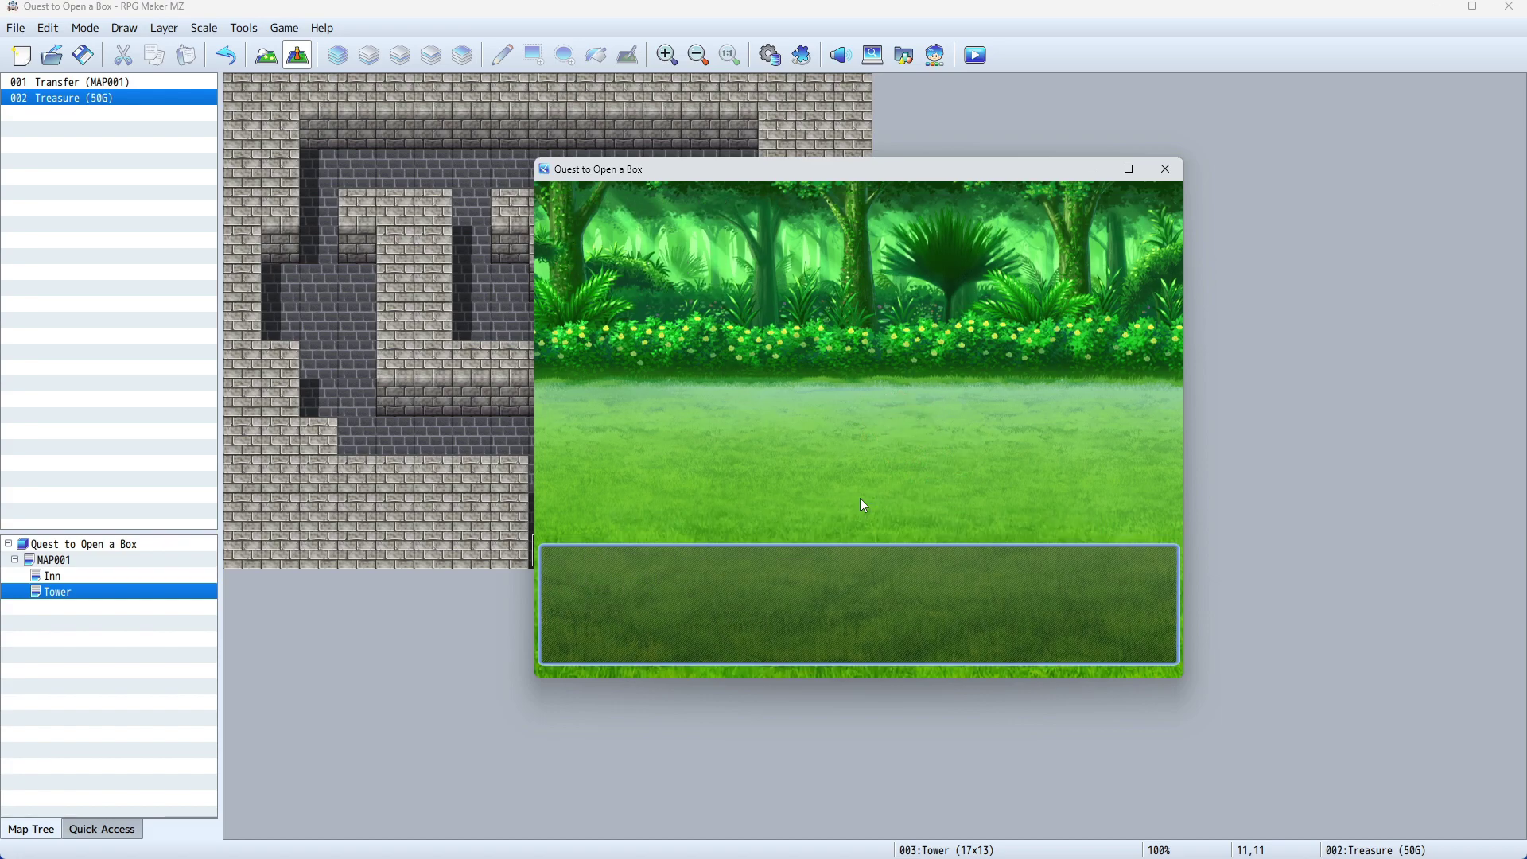
Walk the party back and forth on the overworld until another random encounter starts.
key("Right")
key("Right")
key("Right")
key("Right")
key("Right")
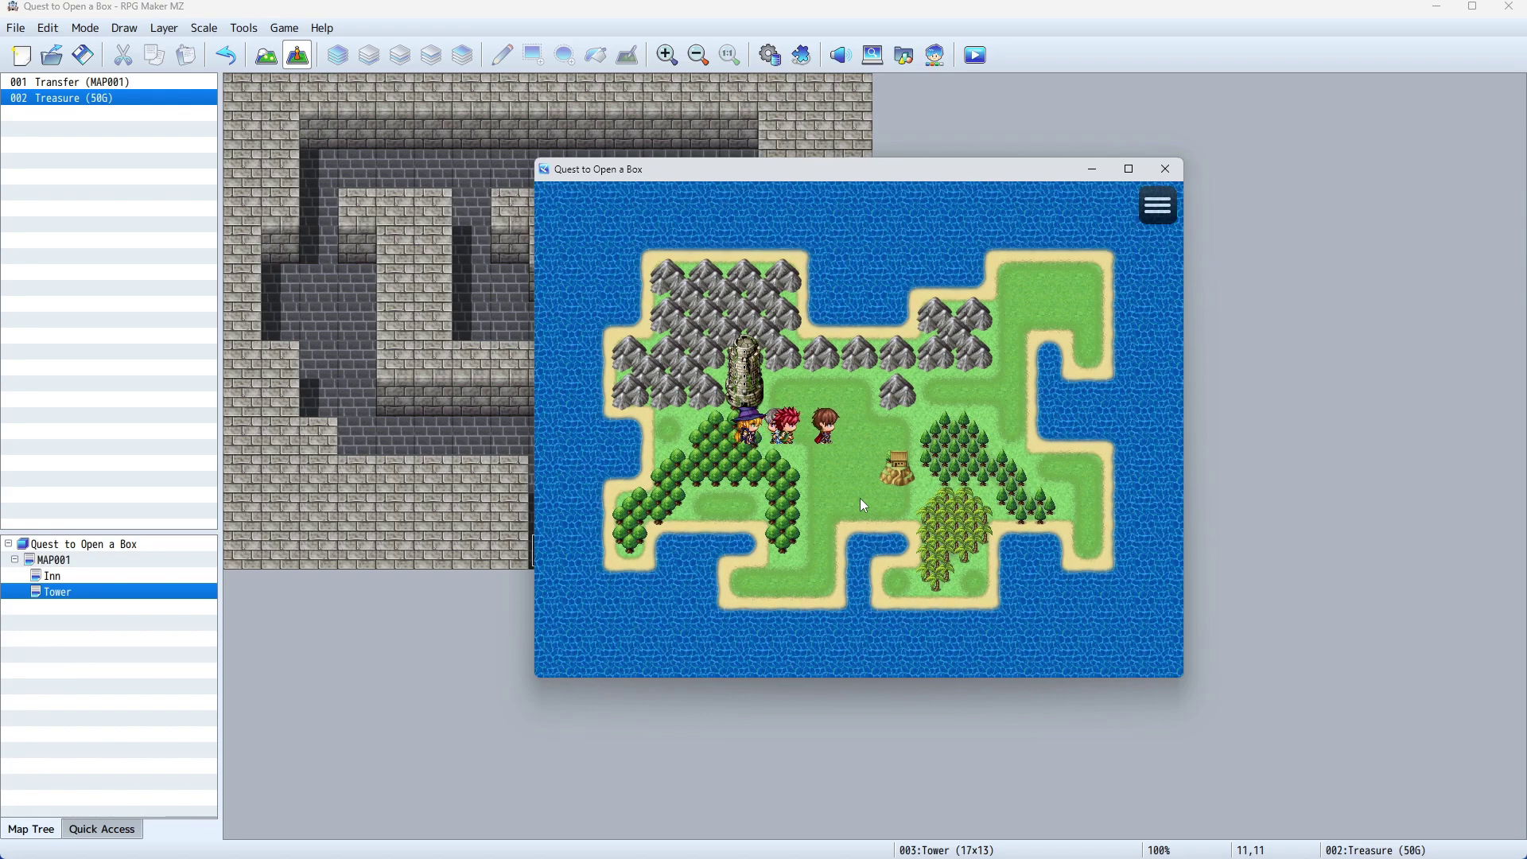
key("Left")
key("Left")
key("Left")
key("Left")
key("Left")
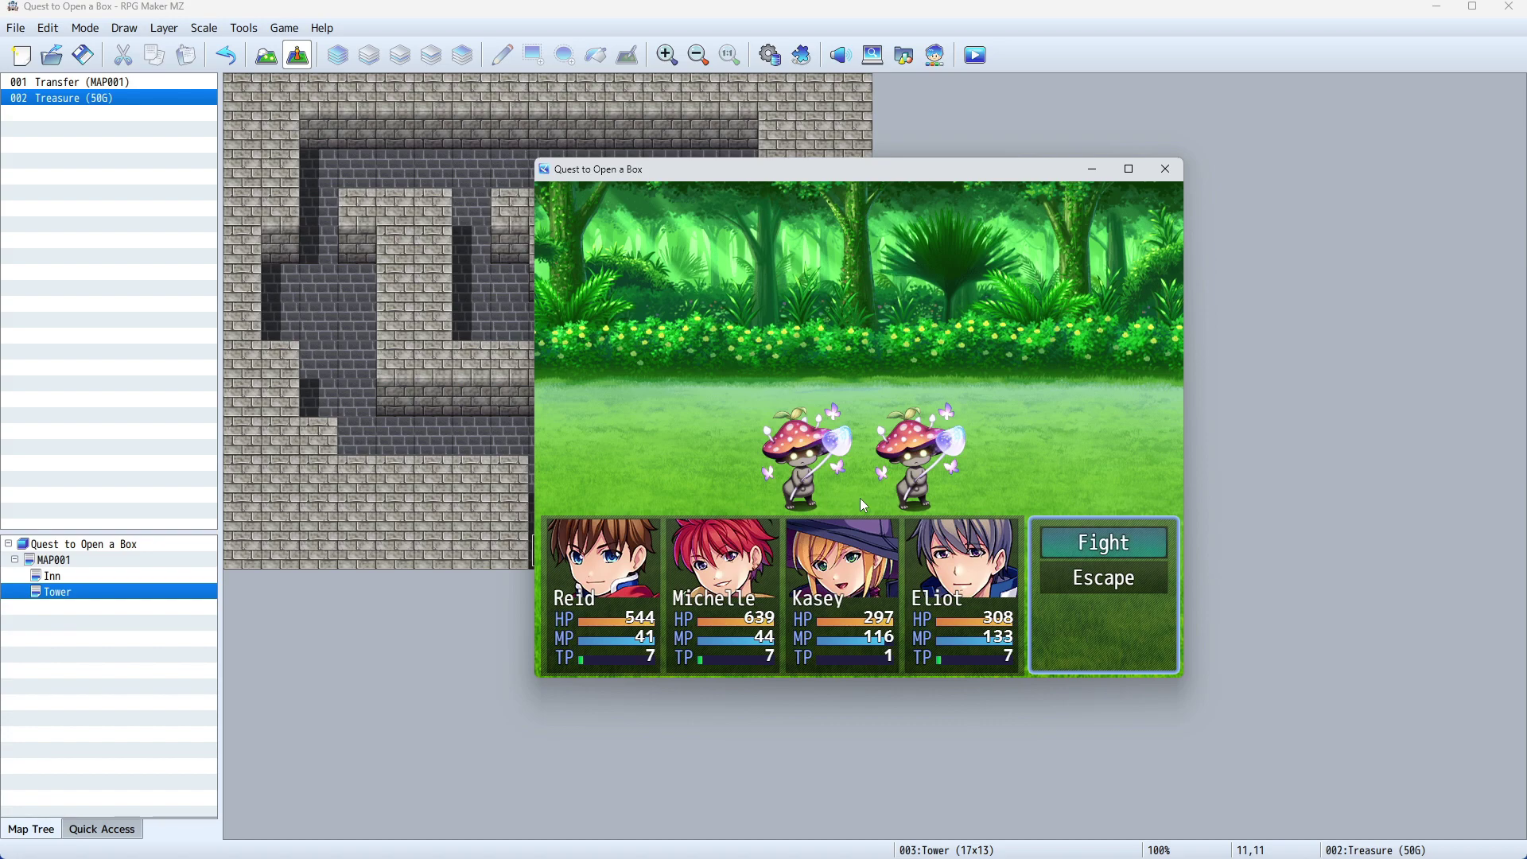
Order the party to attack the two overworld gnomes, with Kasey casting Fire I.
key("Return")
key("Return")
key("Escape")
key("Down")
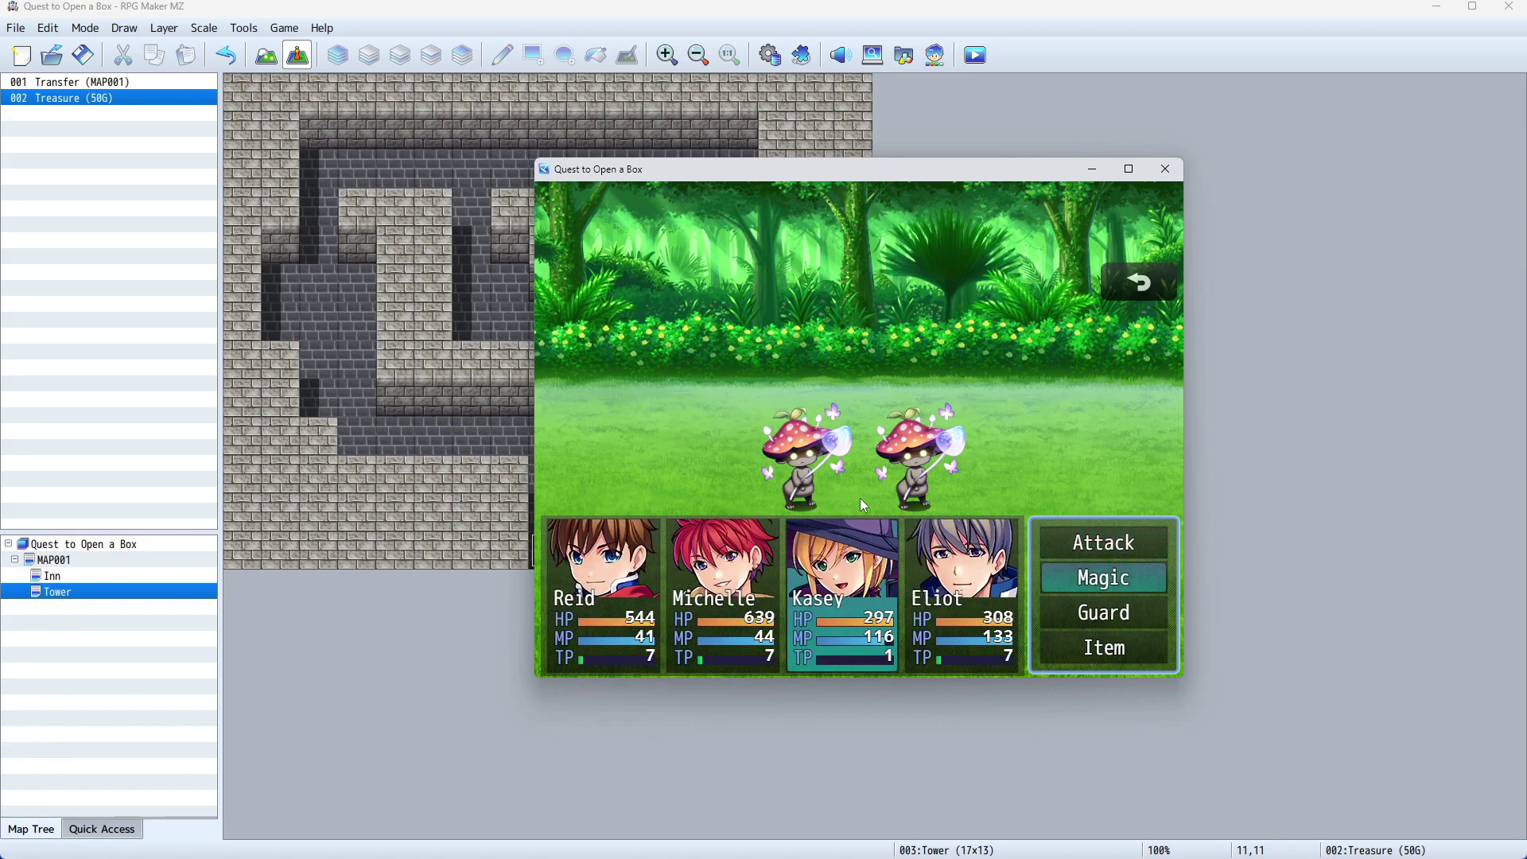
key("Return")
key("Return")
key("Return")
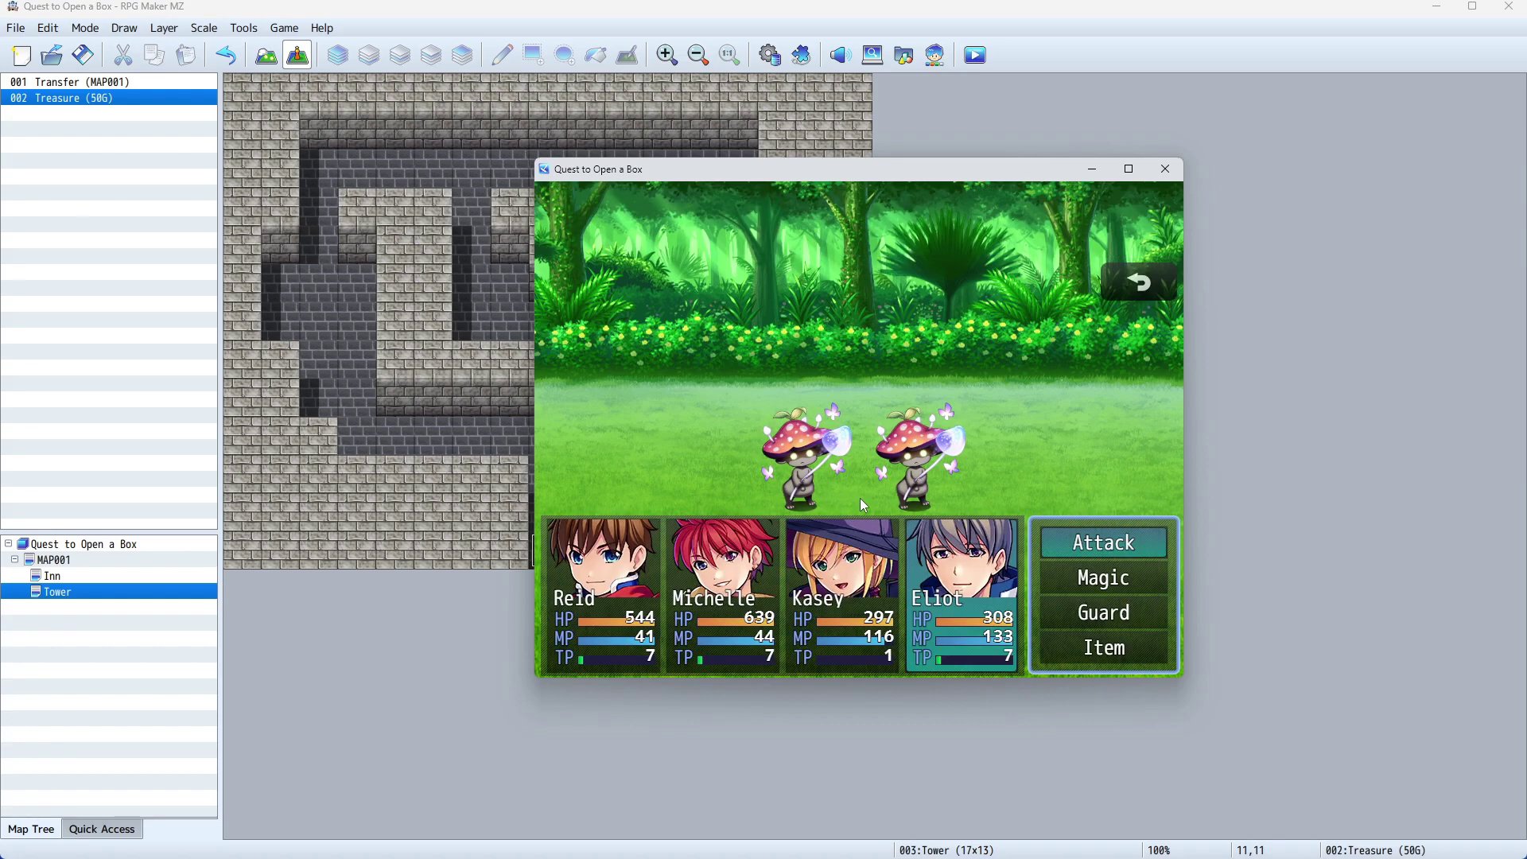
key("Return")
key("Return")
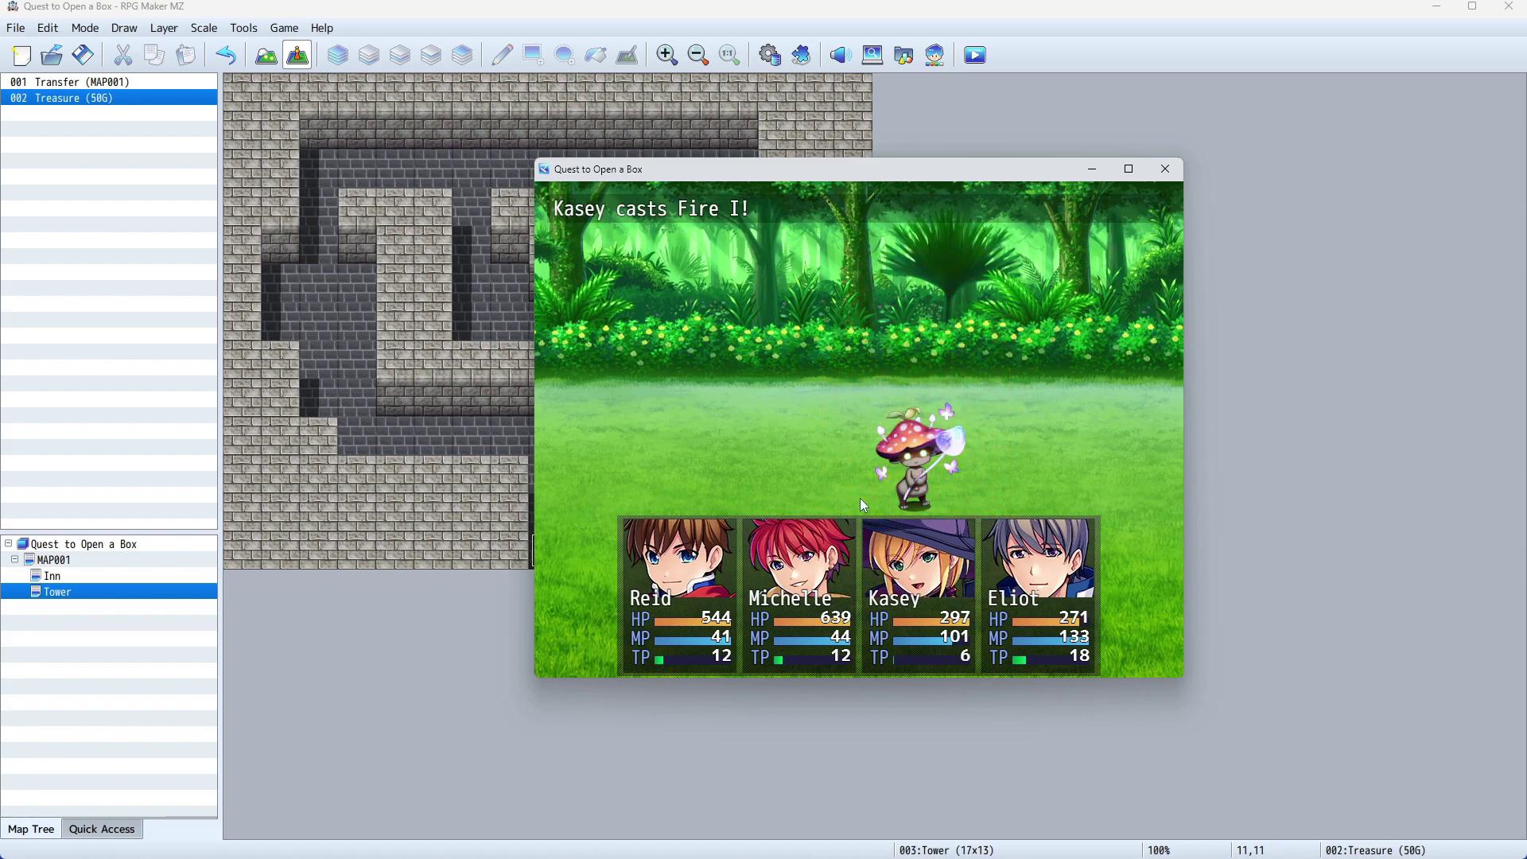
Defeat the remaining overworld gnome and dismiss the victory messages.
key("Return")
key("Return")
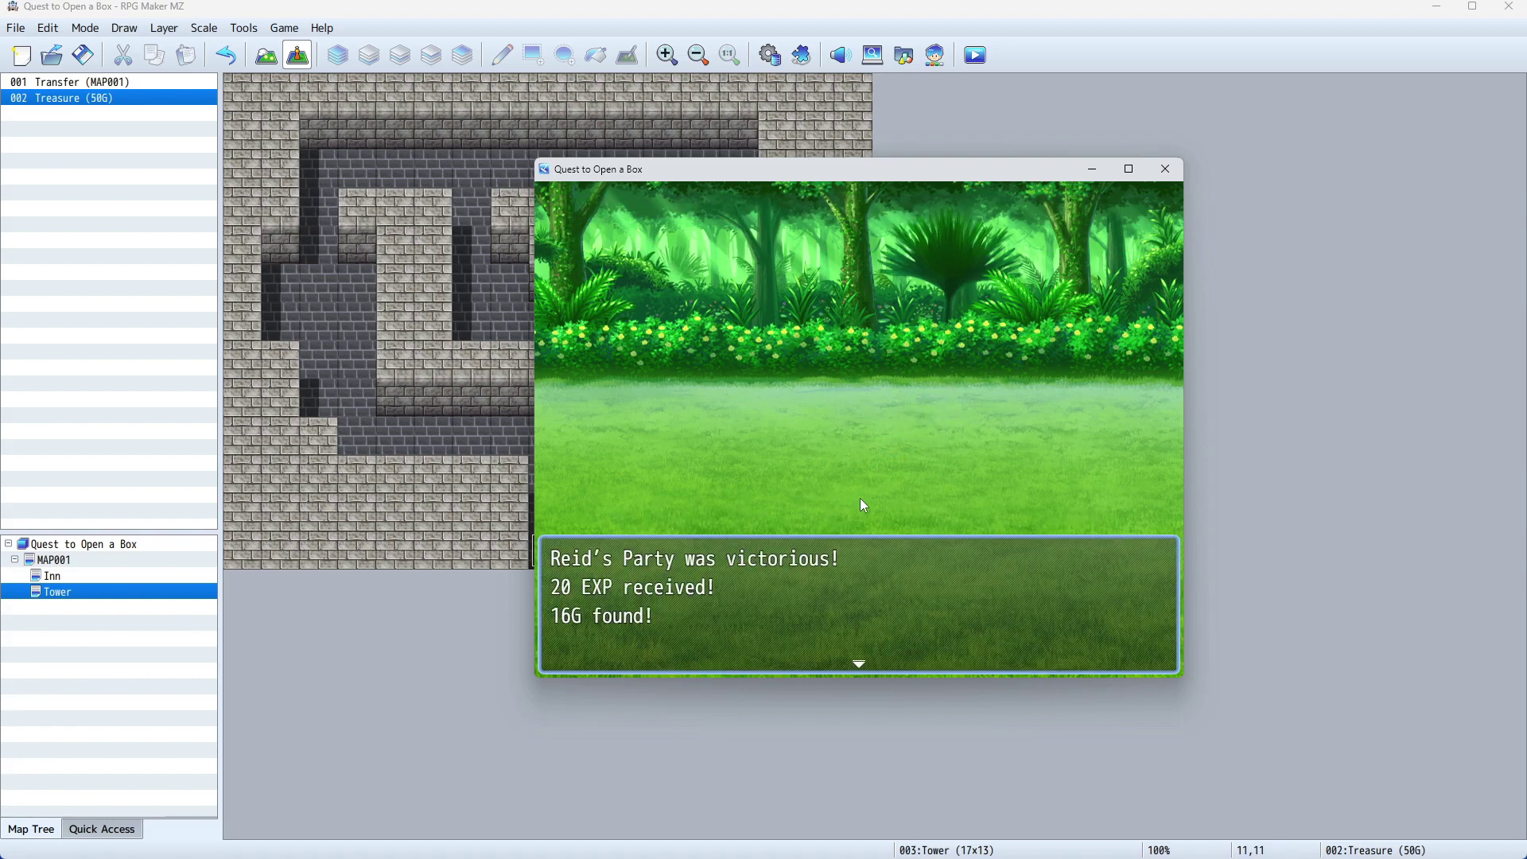
key("Return")
key("Return")
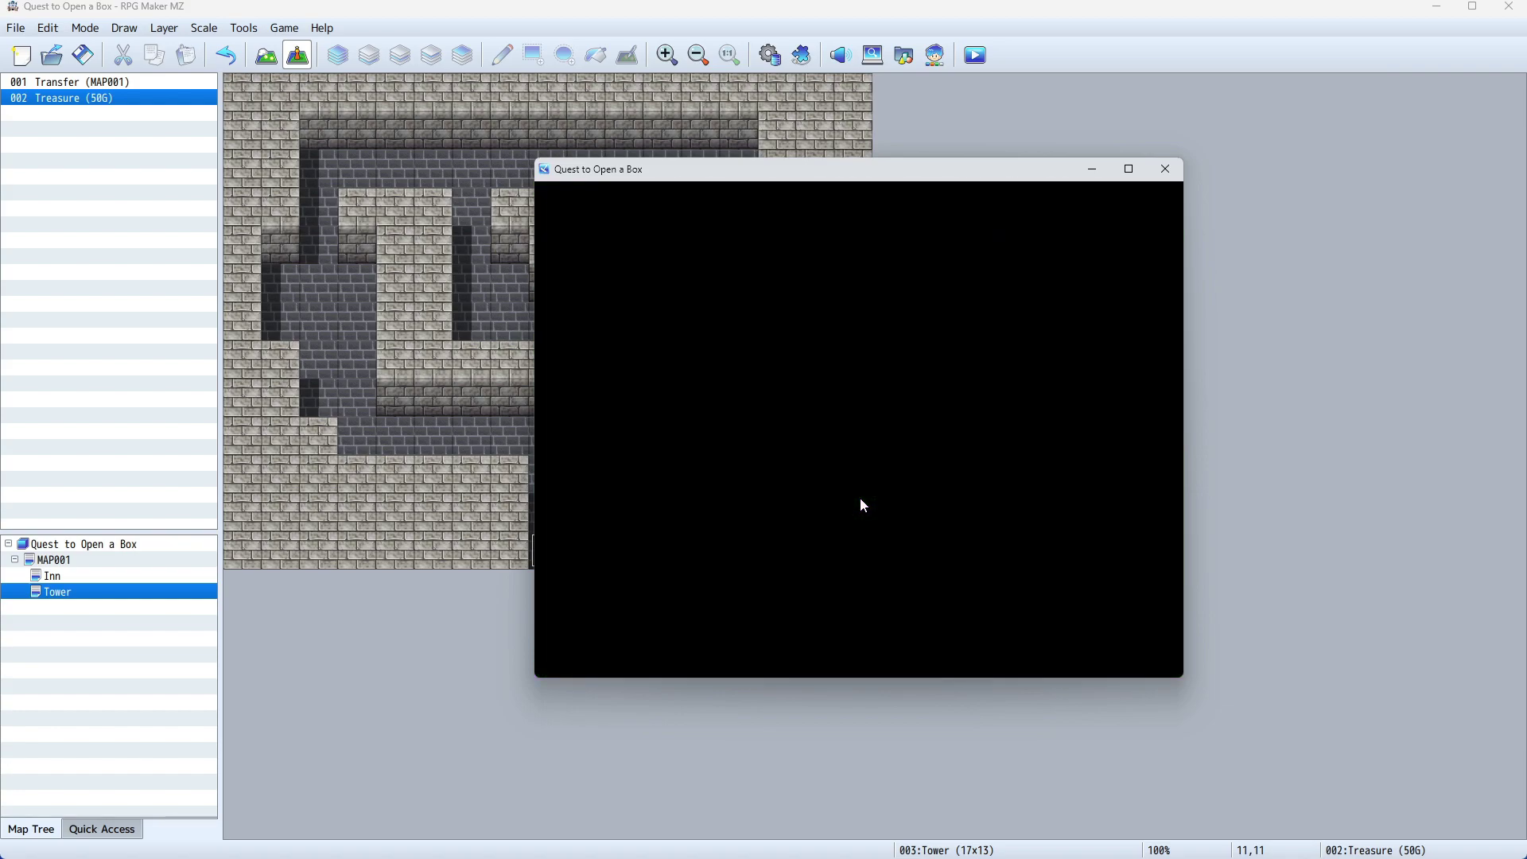
Return the party to the inn and pay the innkeeper 10G to stay for one night.
key("Left")
key("Down")
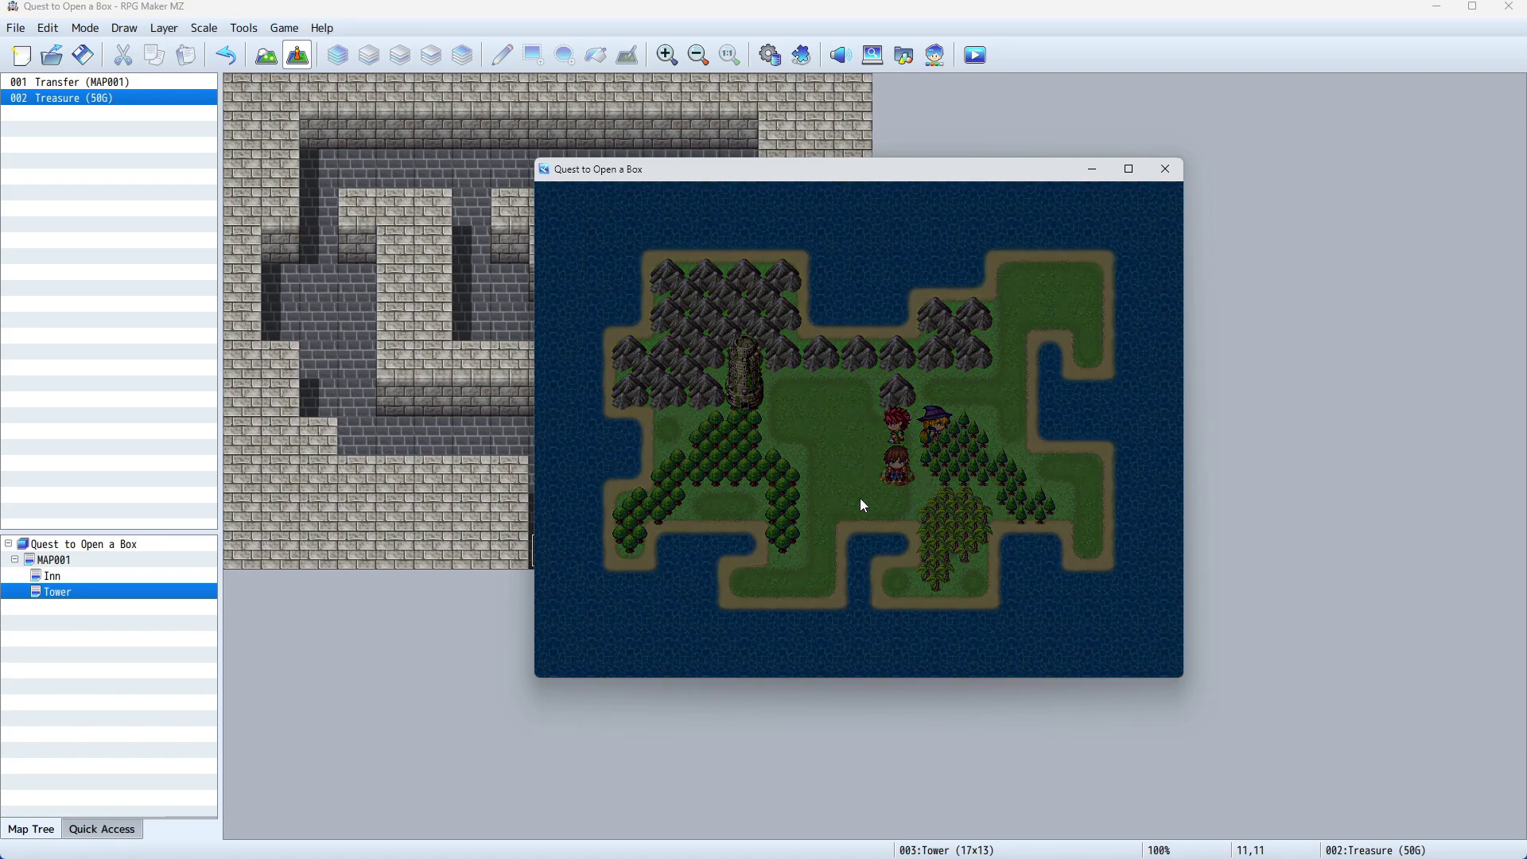
key("Up")
key("Right")
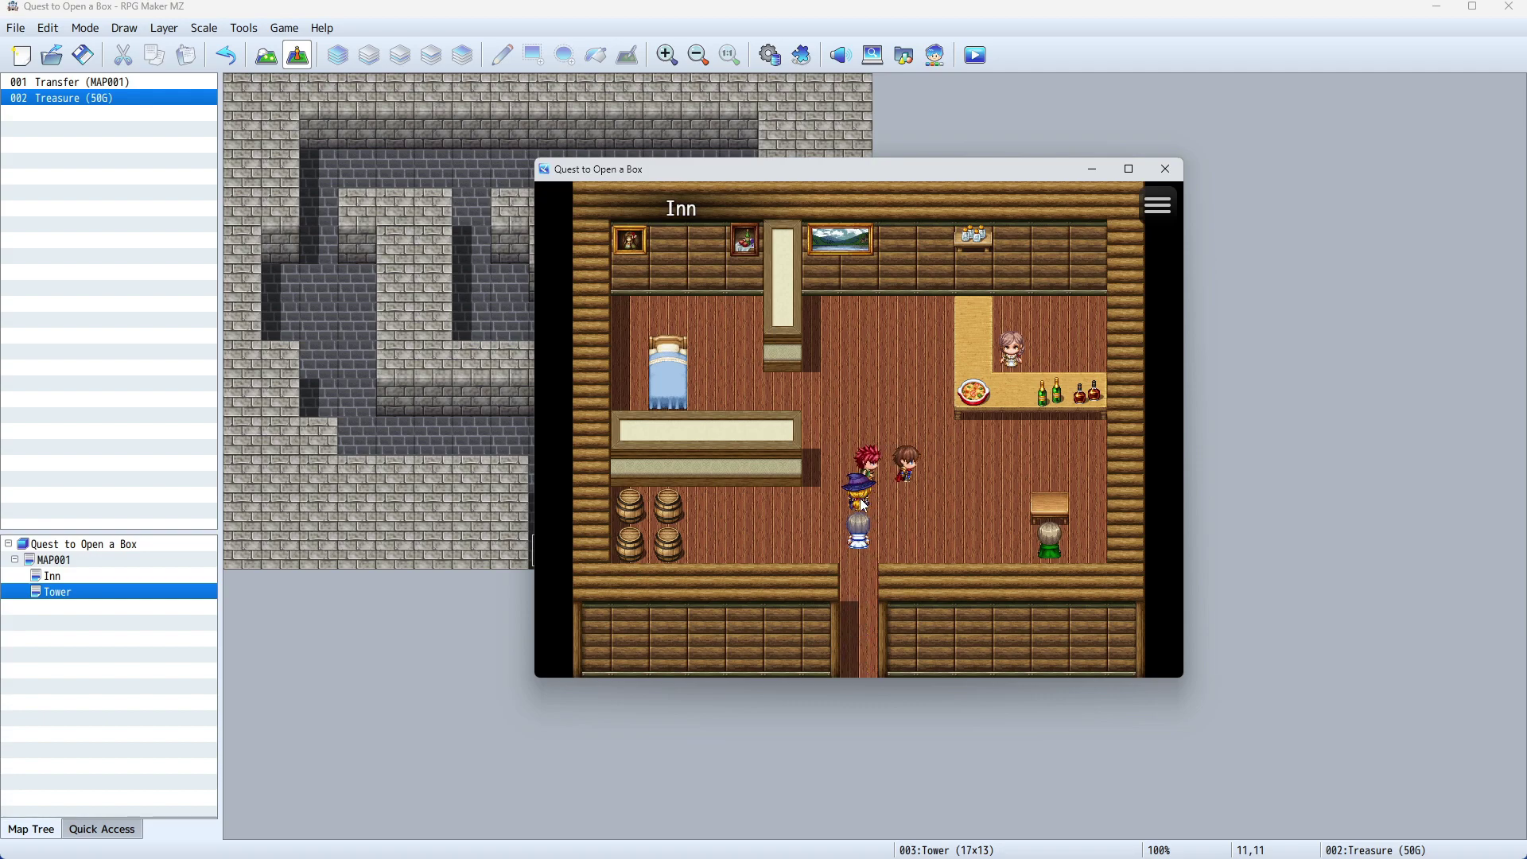
key("Up")
key("Left")
key("Up")
key("Return")
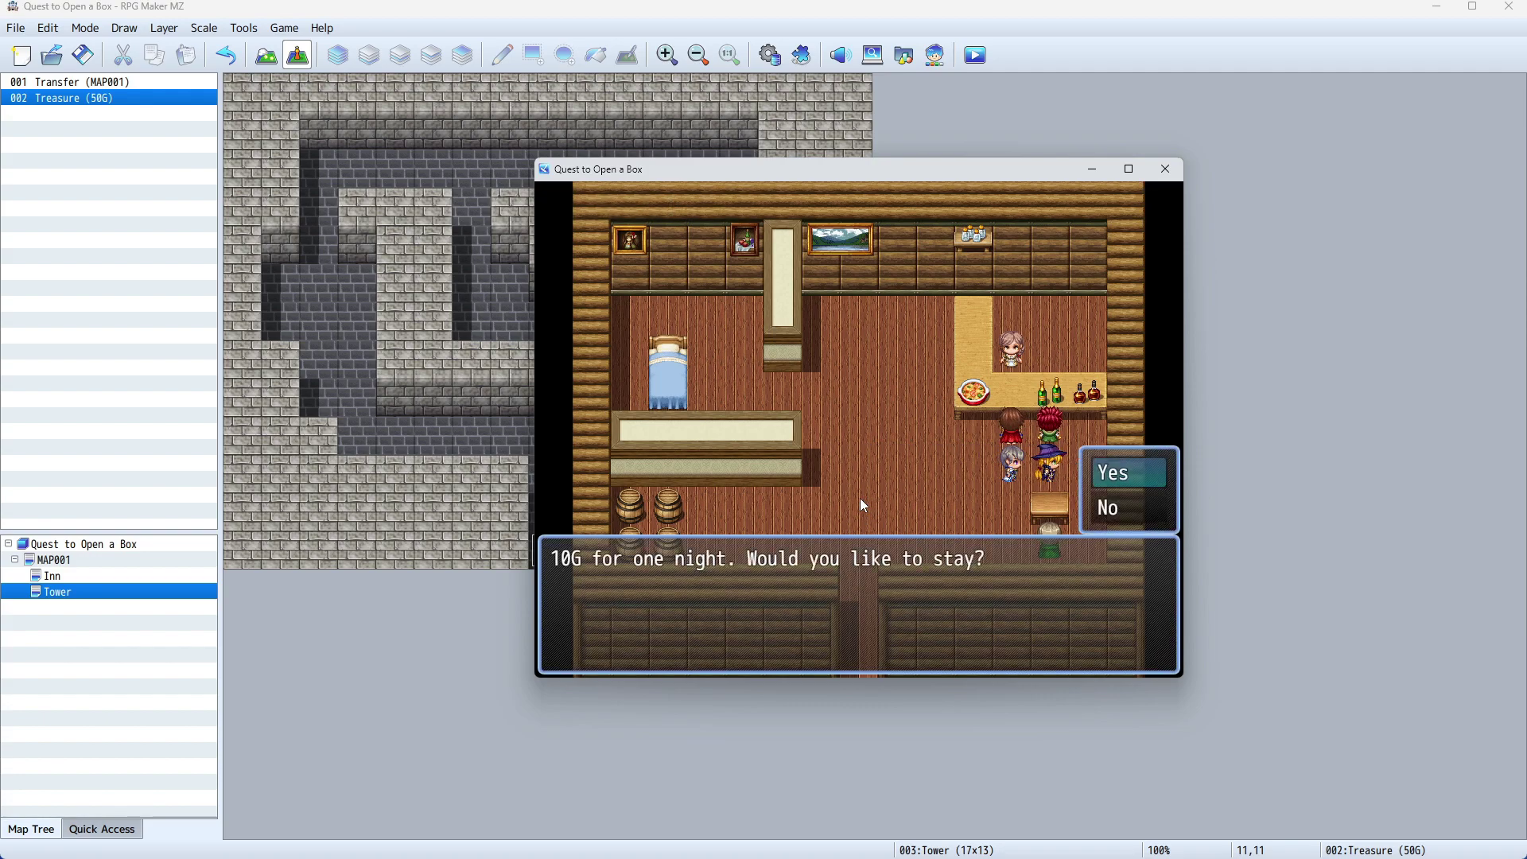
key("Return")
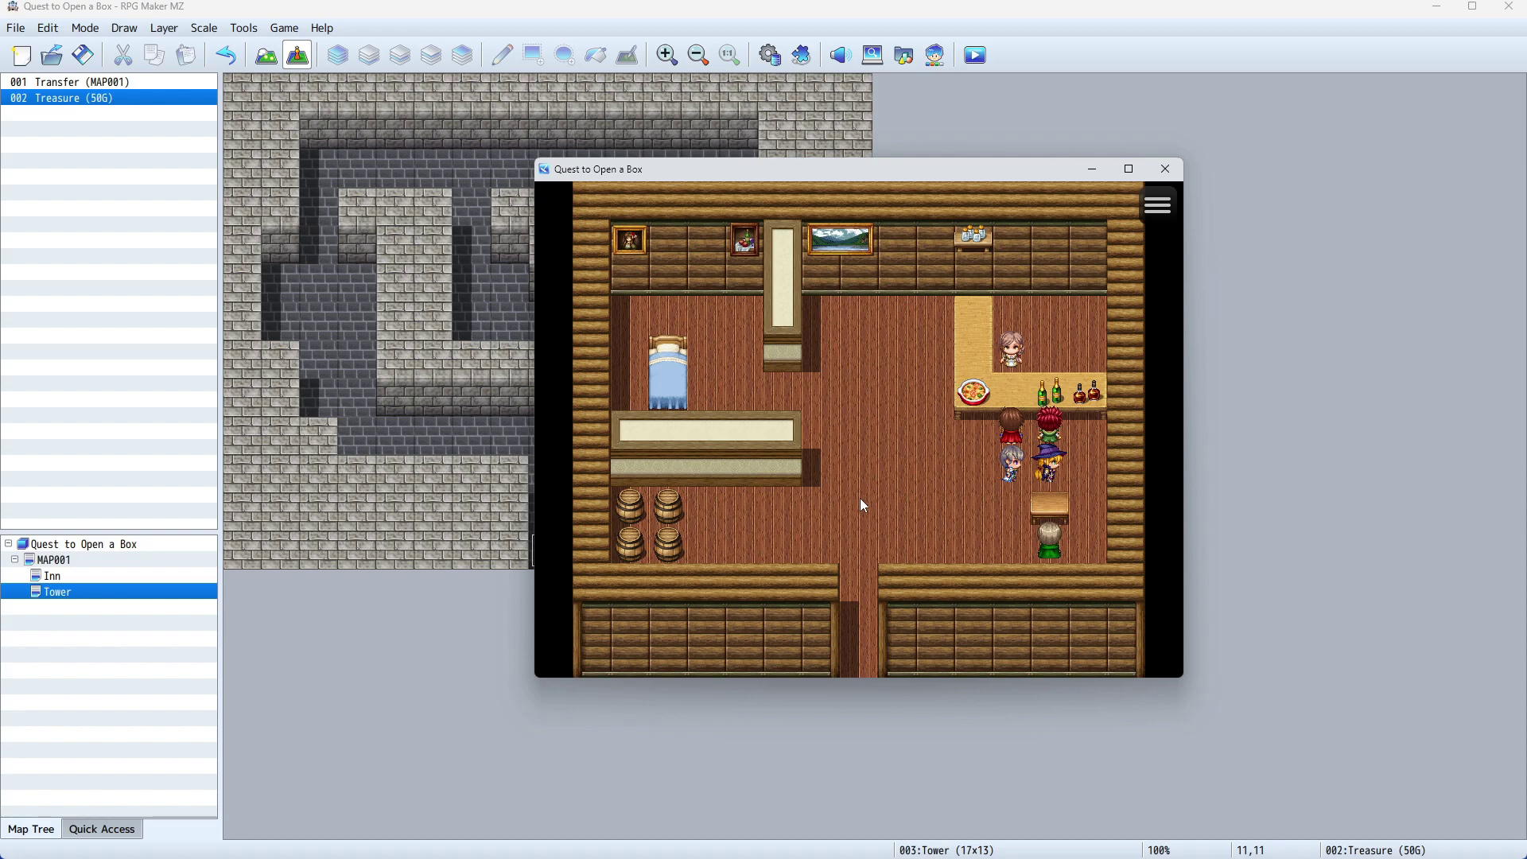
Leave the inn, enter the Tower and walk its corridors until a random encounter starts.
key("Down")
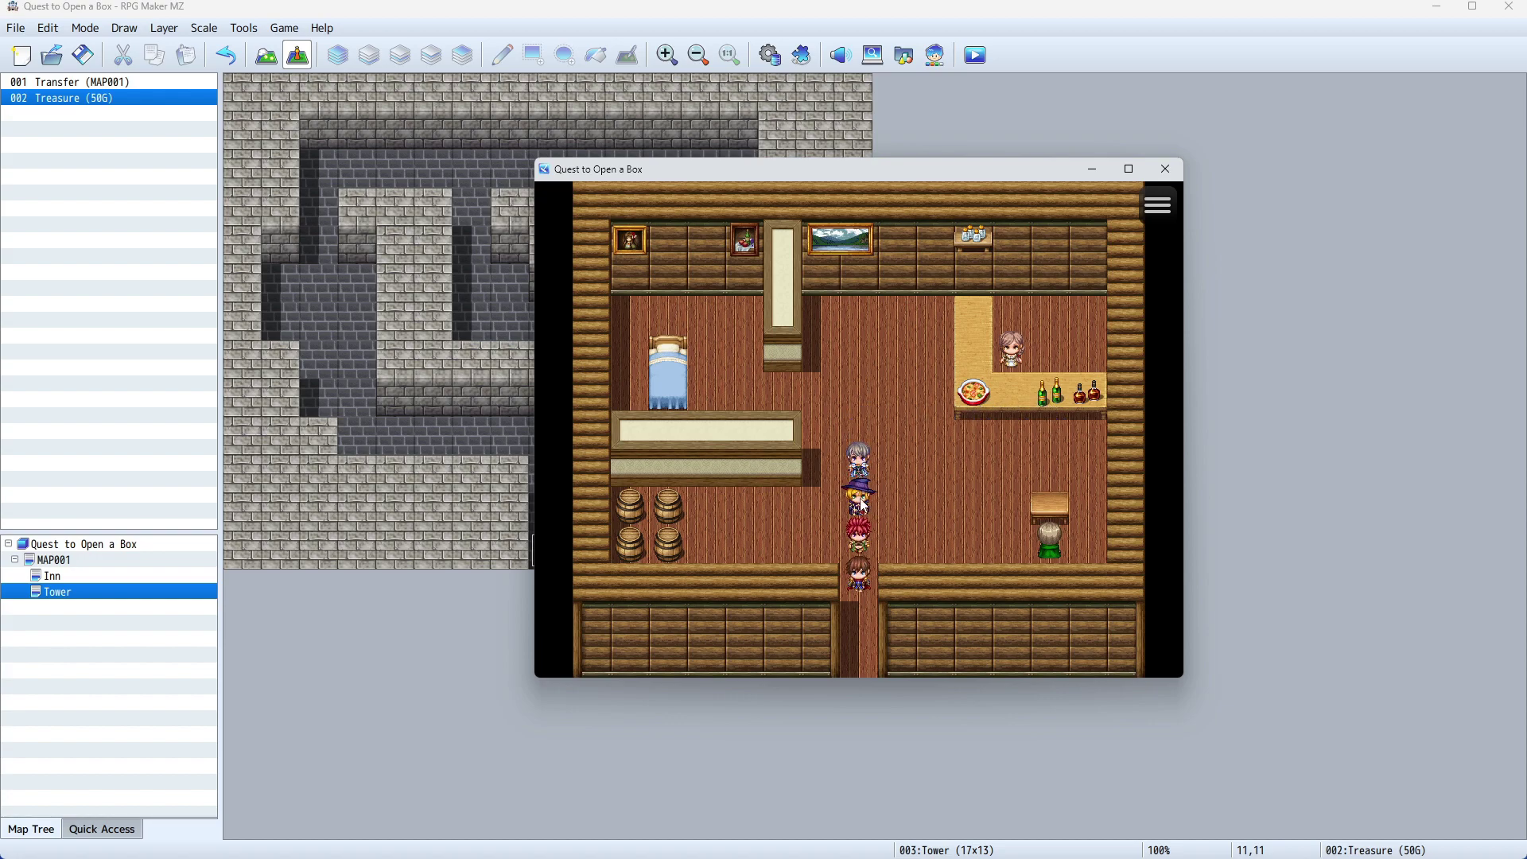
key("Left")
key("Up")
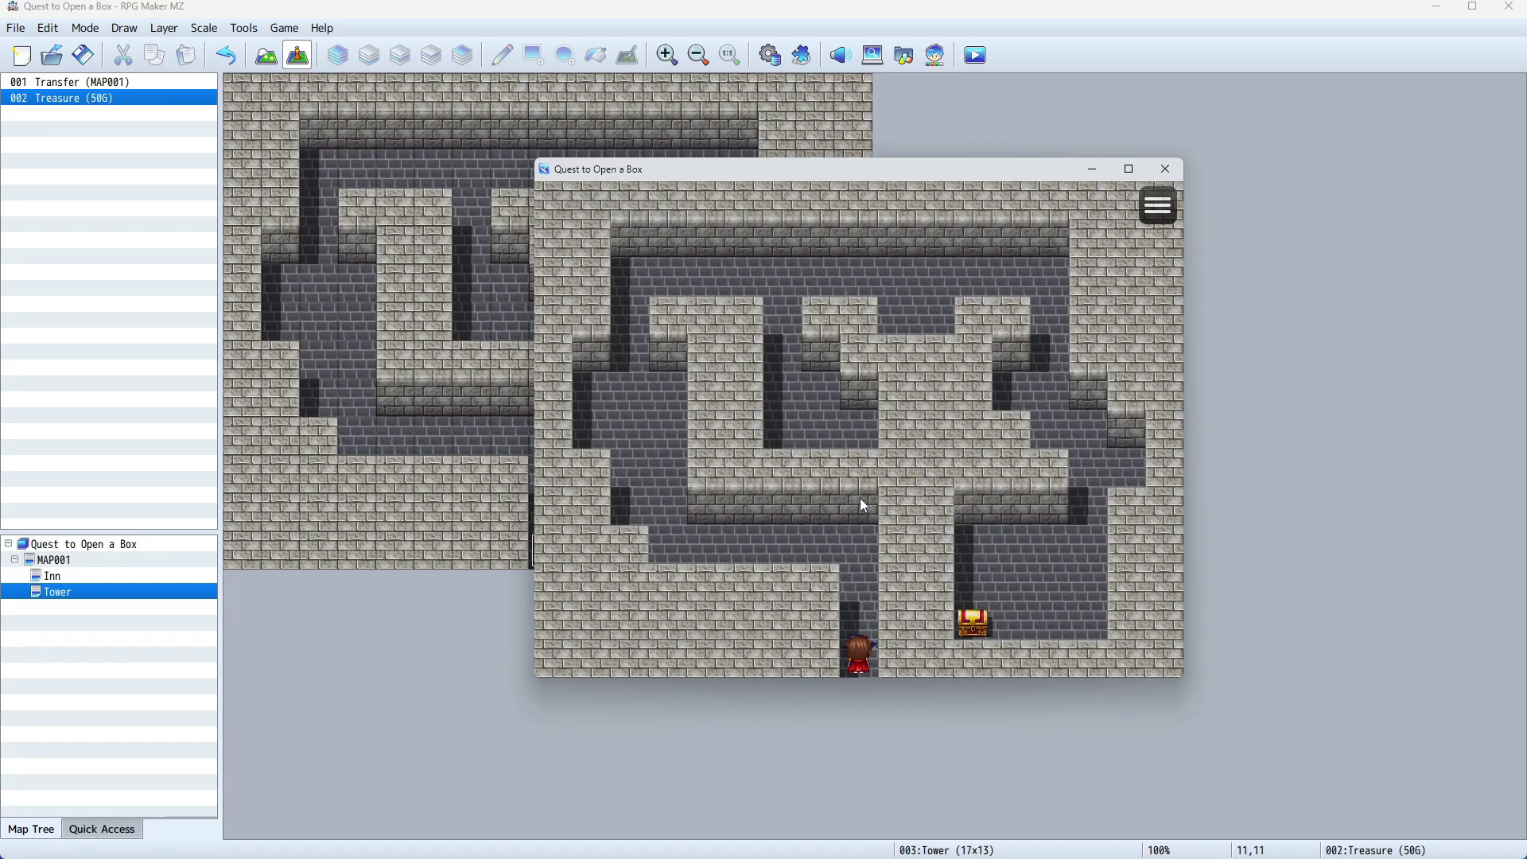
key("Left")
key("Up")
key("Left")
key("Right")
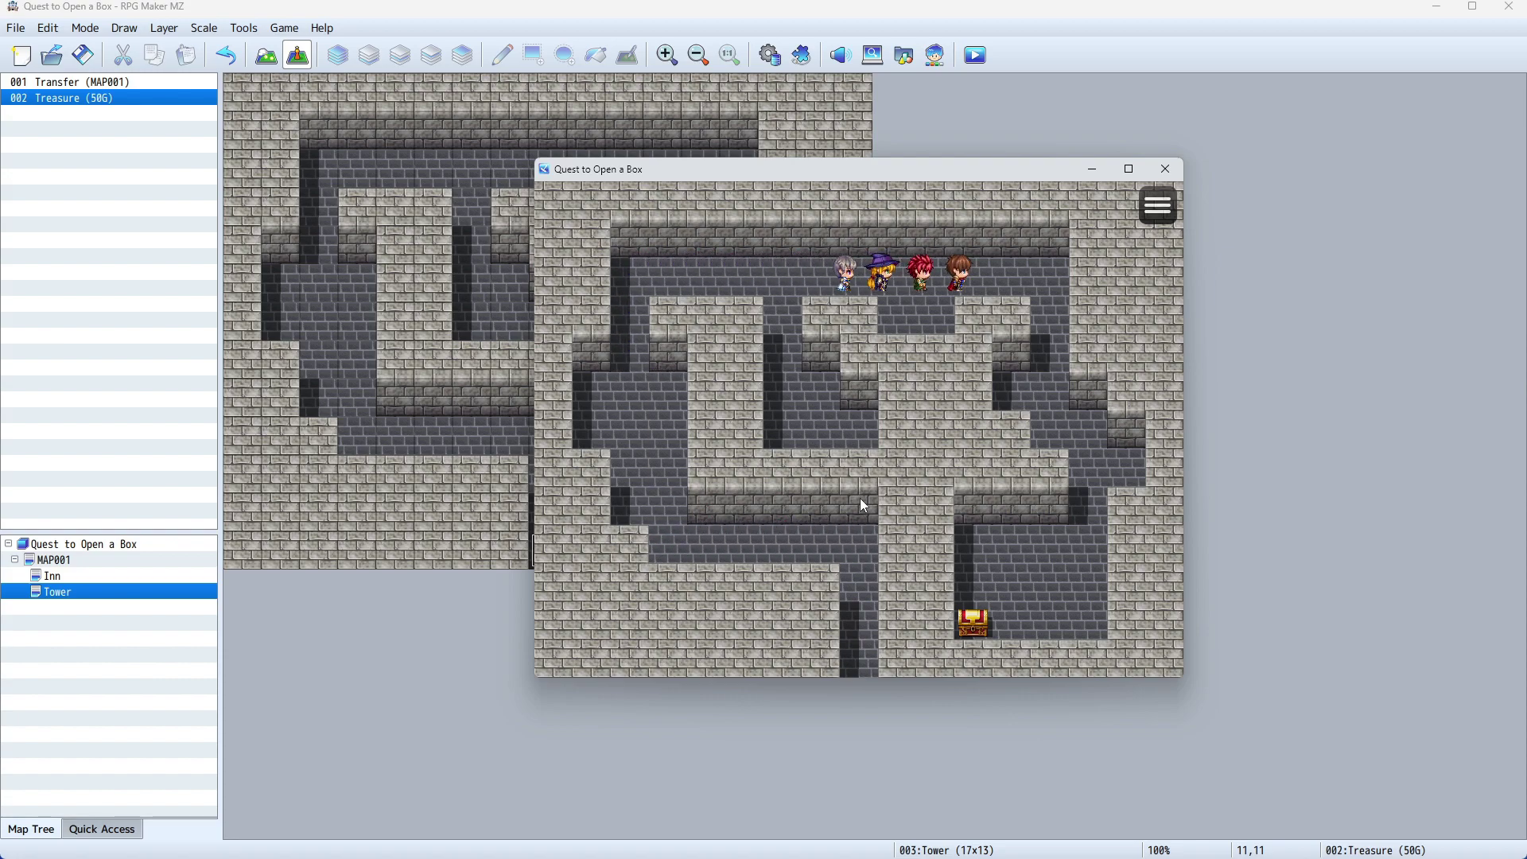
Fight the two gnomes in the Tower with physical attacks and a magic spell from Kasey.
key("Return")
key("Return")
key("Return")
key("Return")
key("Return")
key("Return")
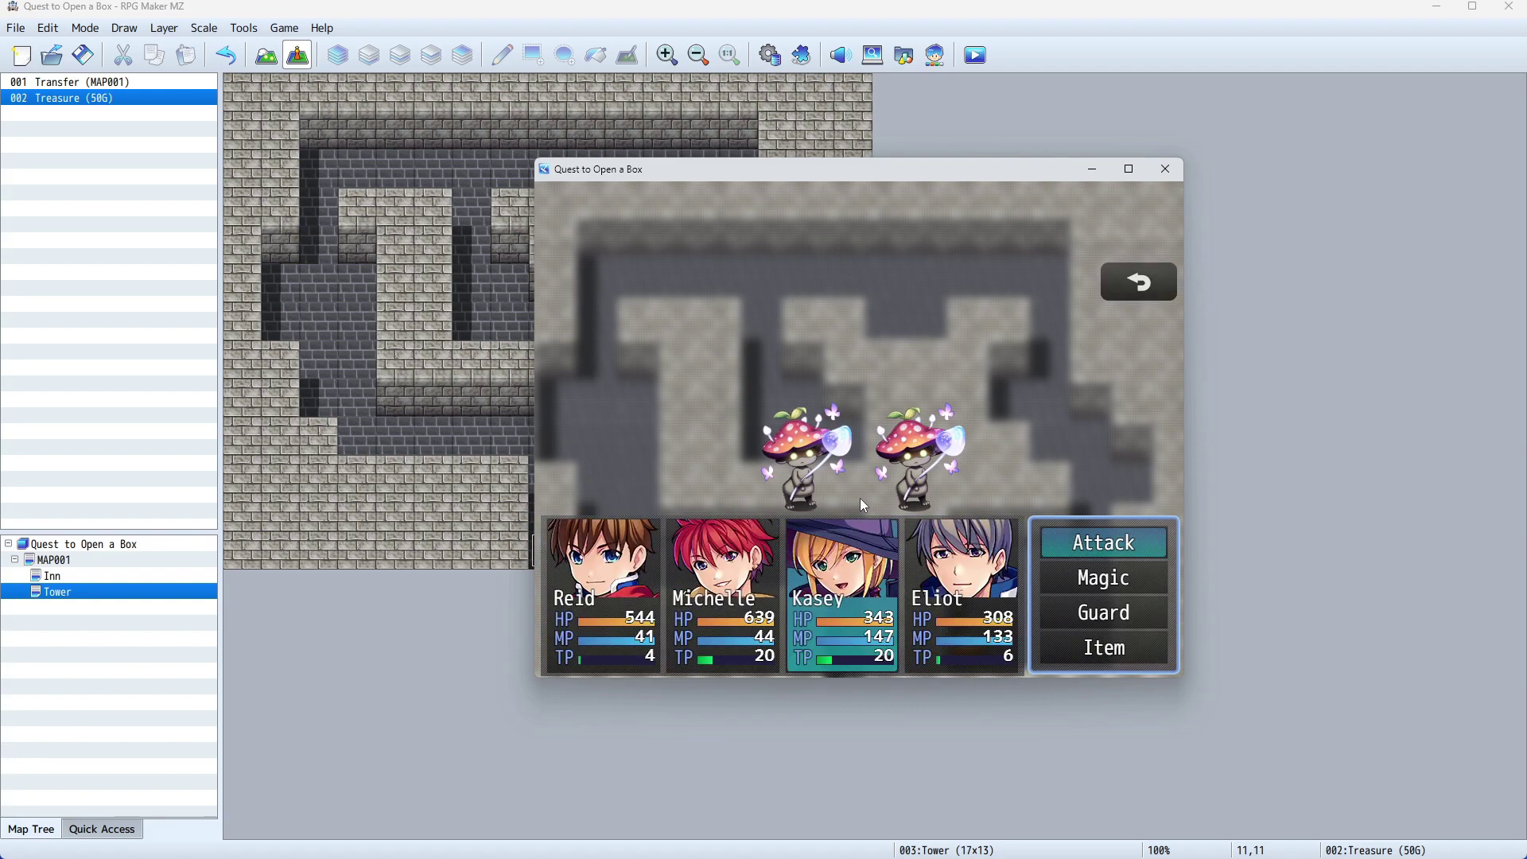
key("Down")
key("Return")
key("Return")
key("Return")
key("Return")
key("Return")
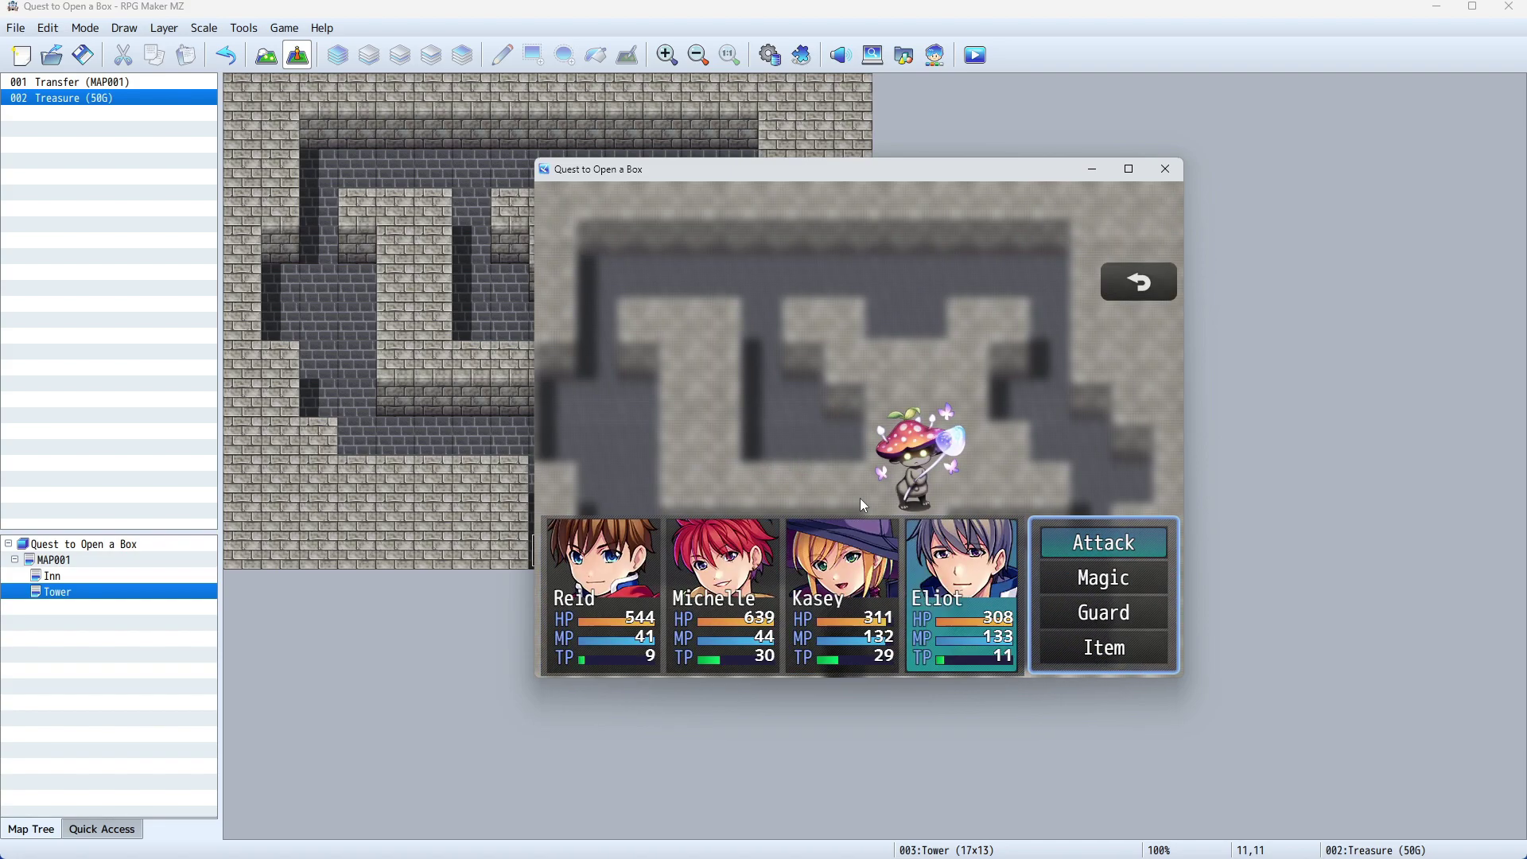
Attack Gnome B until it is defeated and dismiss the victory and level-up messages.
key("Return")
key("Return")
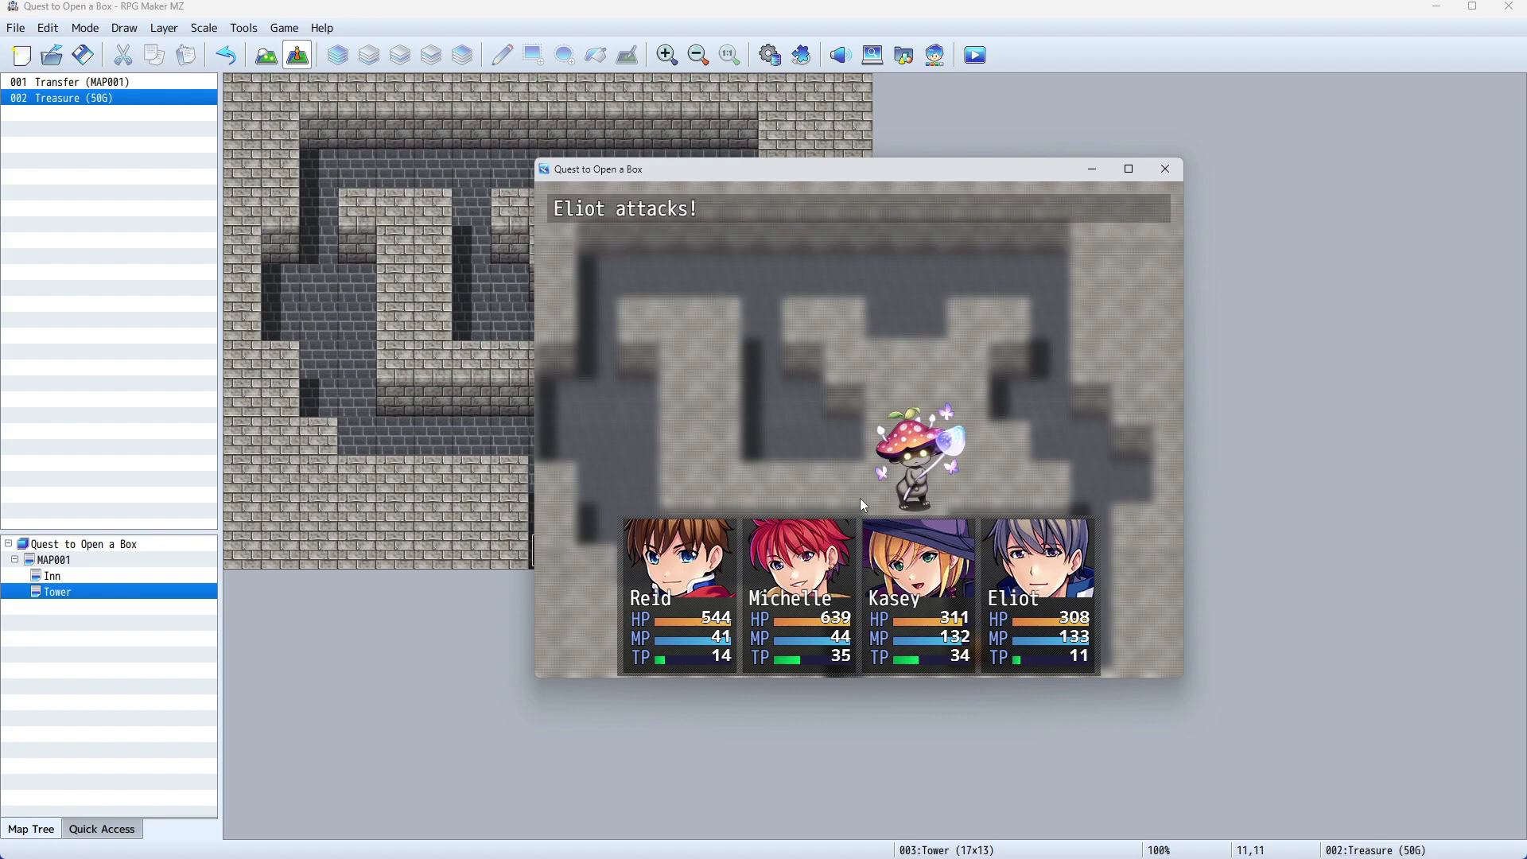
key("Return")
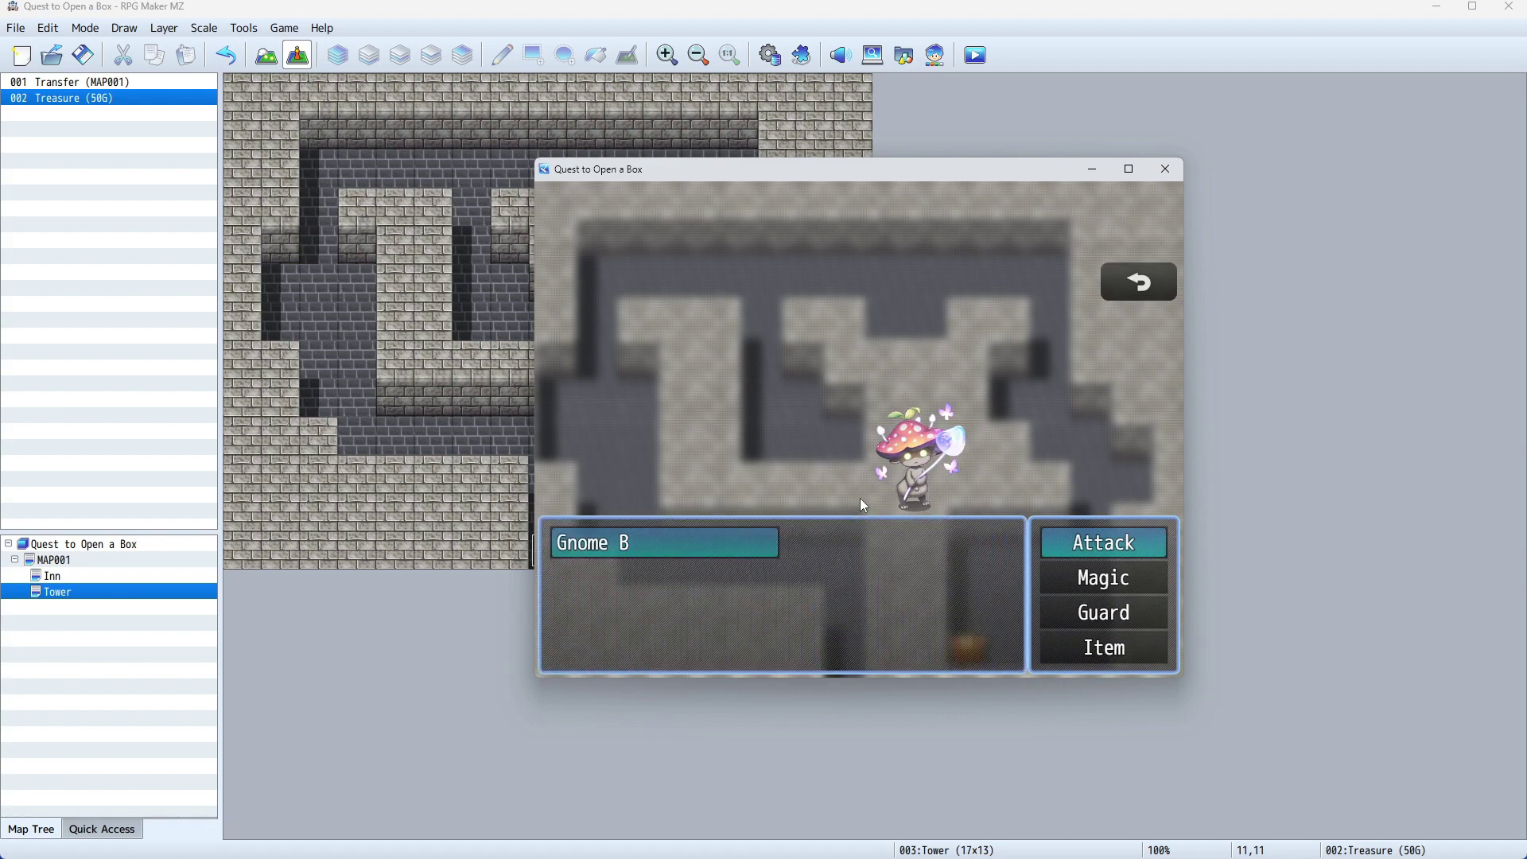
key("Return")
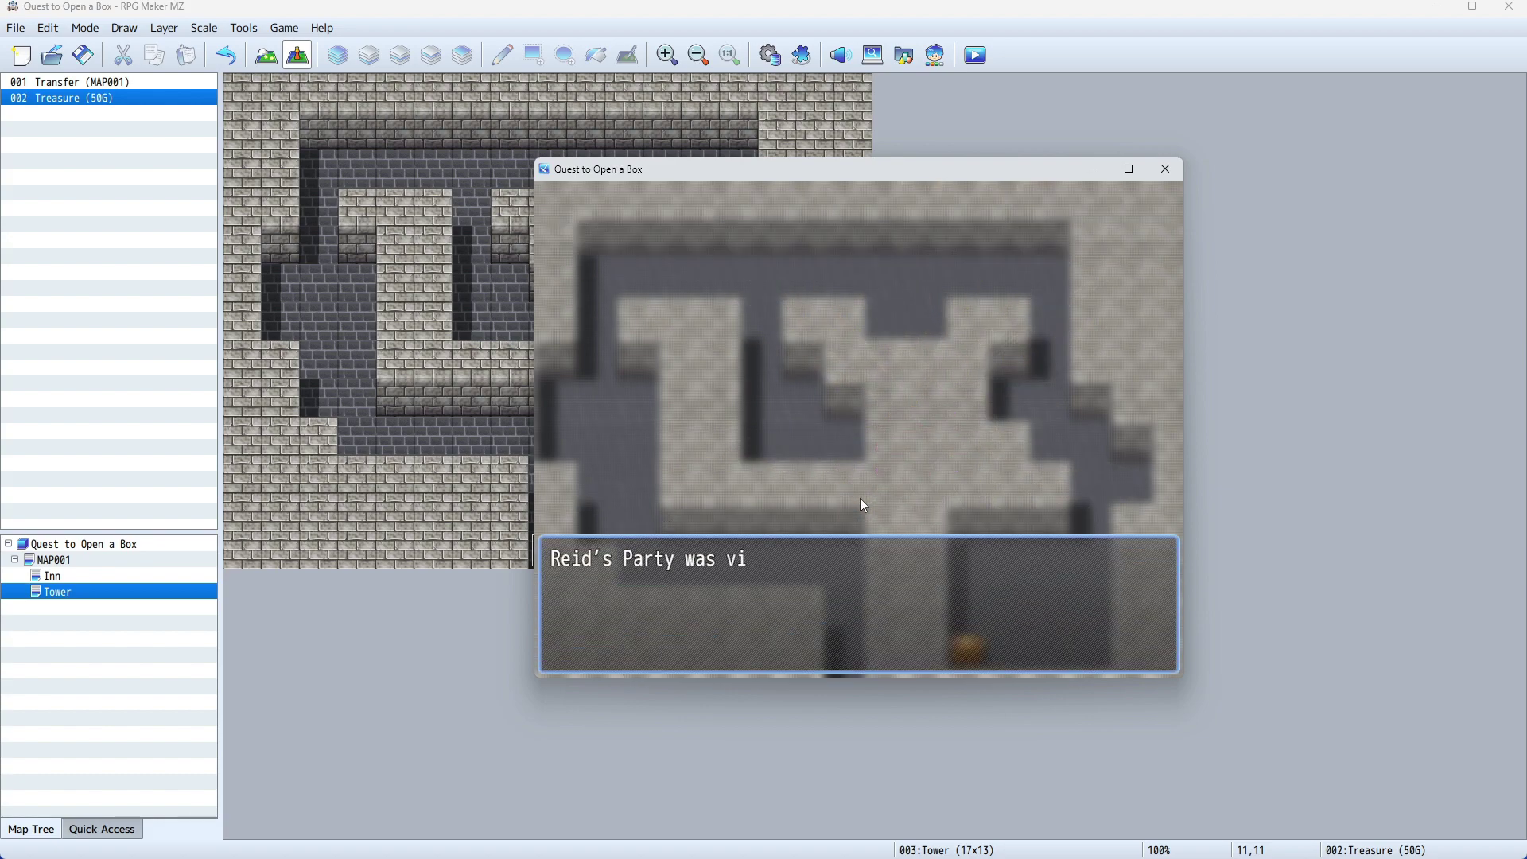
key("Return")
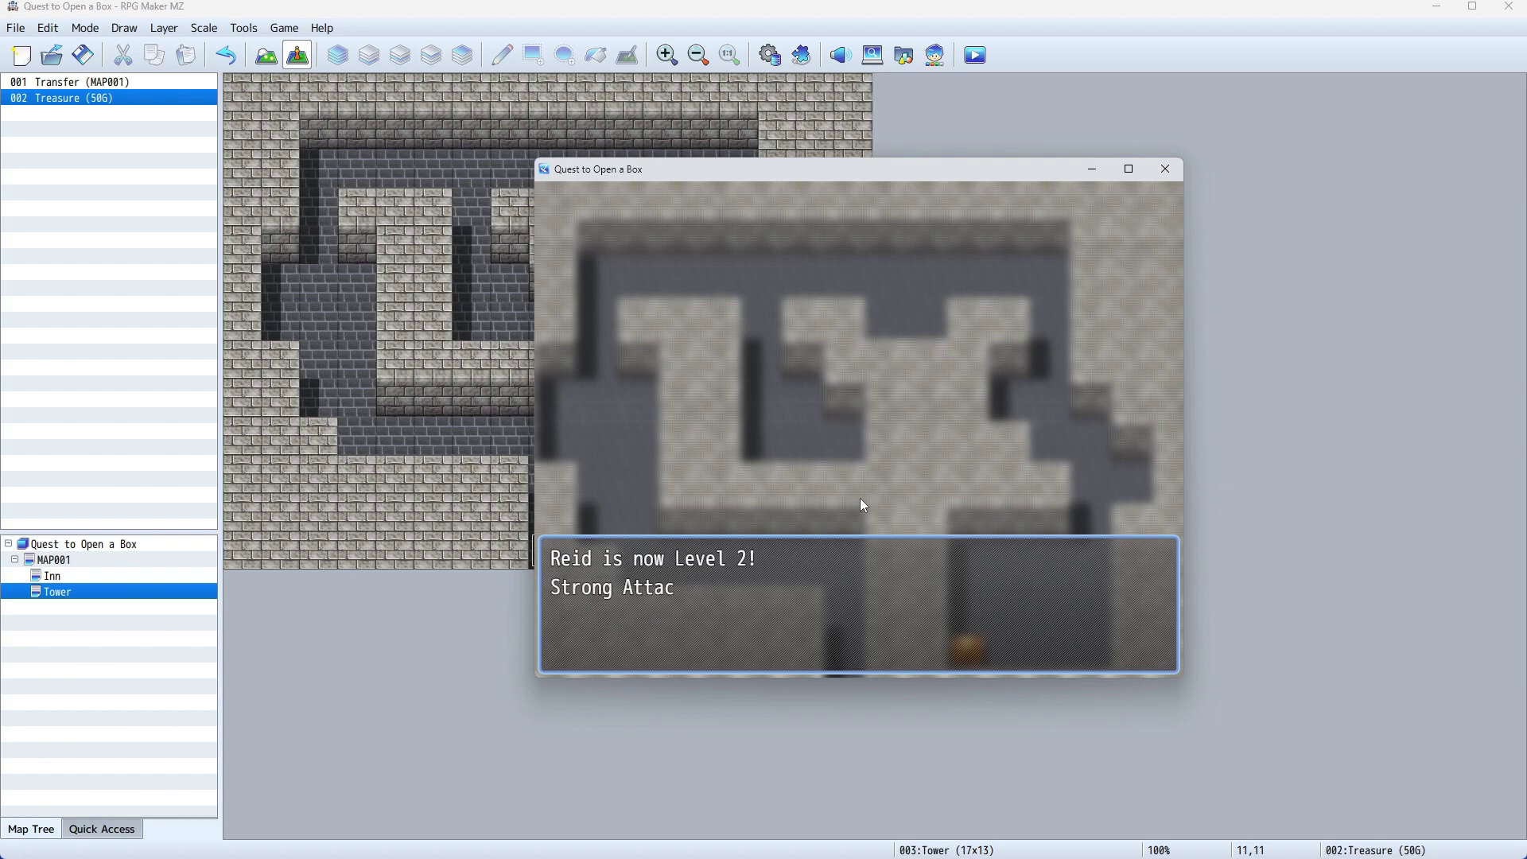
key("Return")
key("Return")
key("Return")
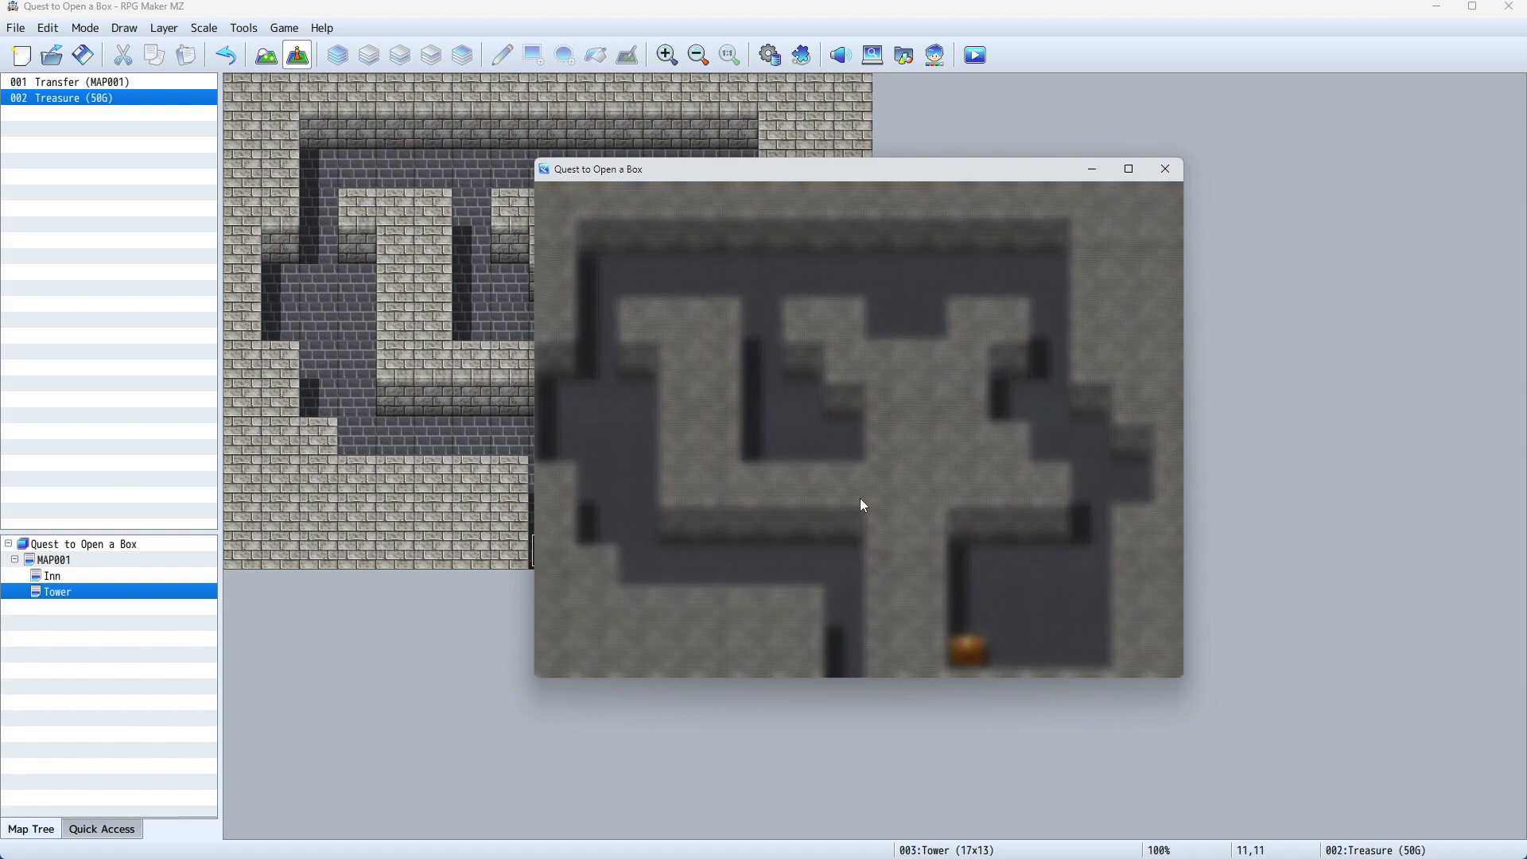
Walk to the Tower's treasure chest, open it and start the Hi_monster battle.
key("Down")
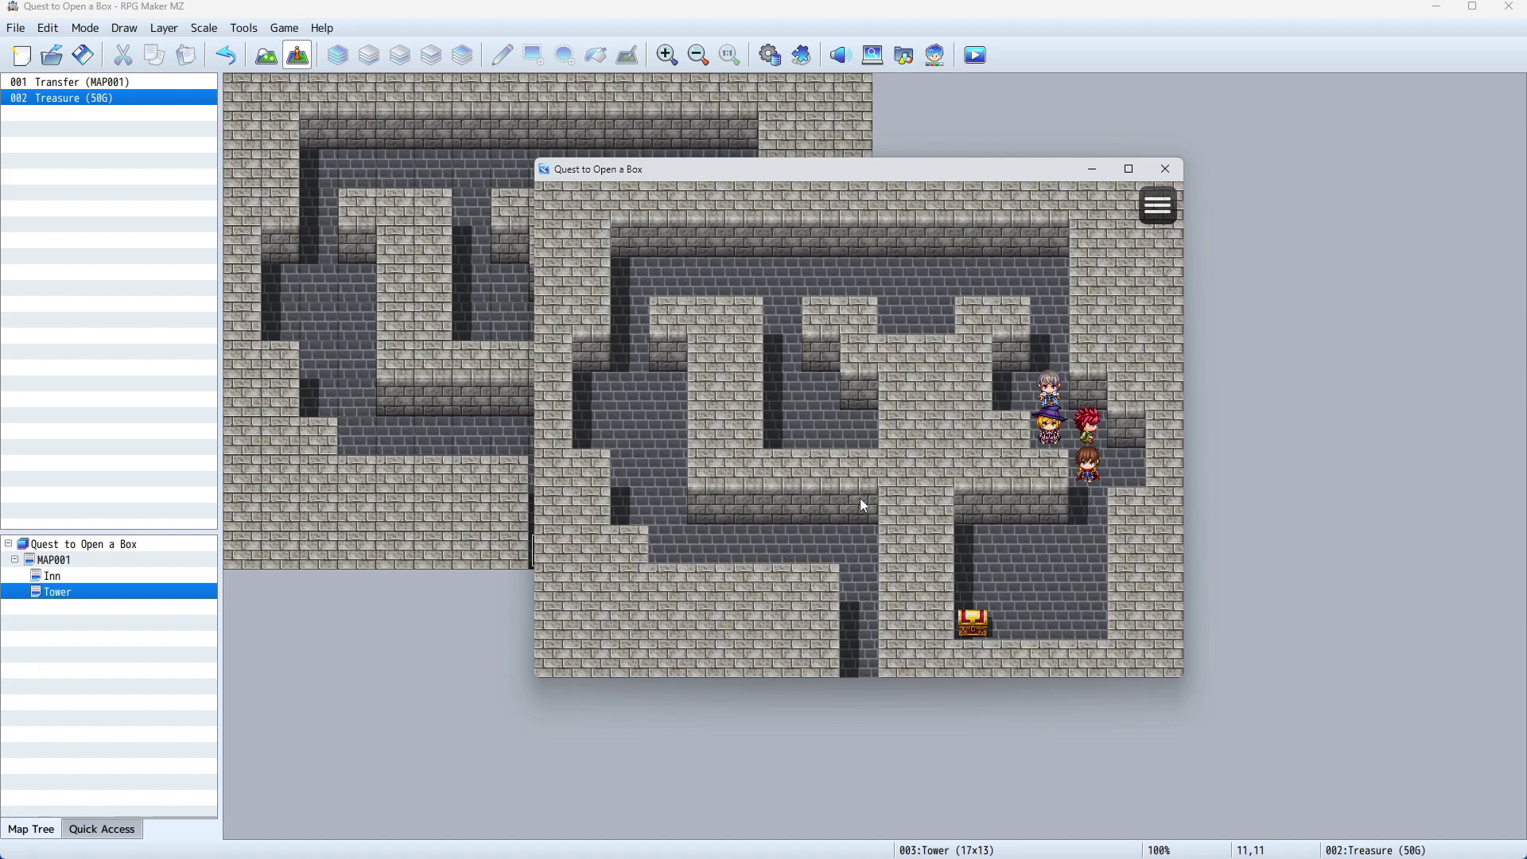
key("Return")
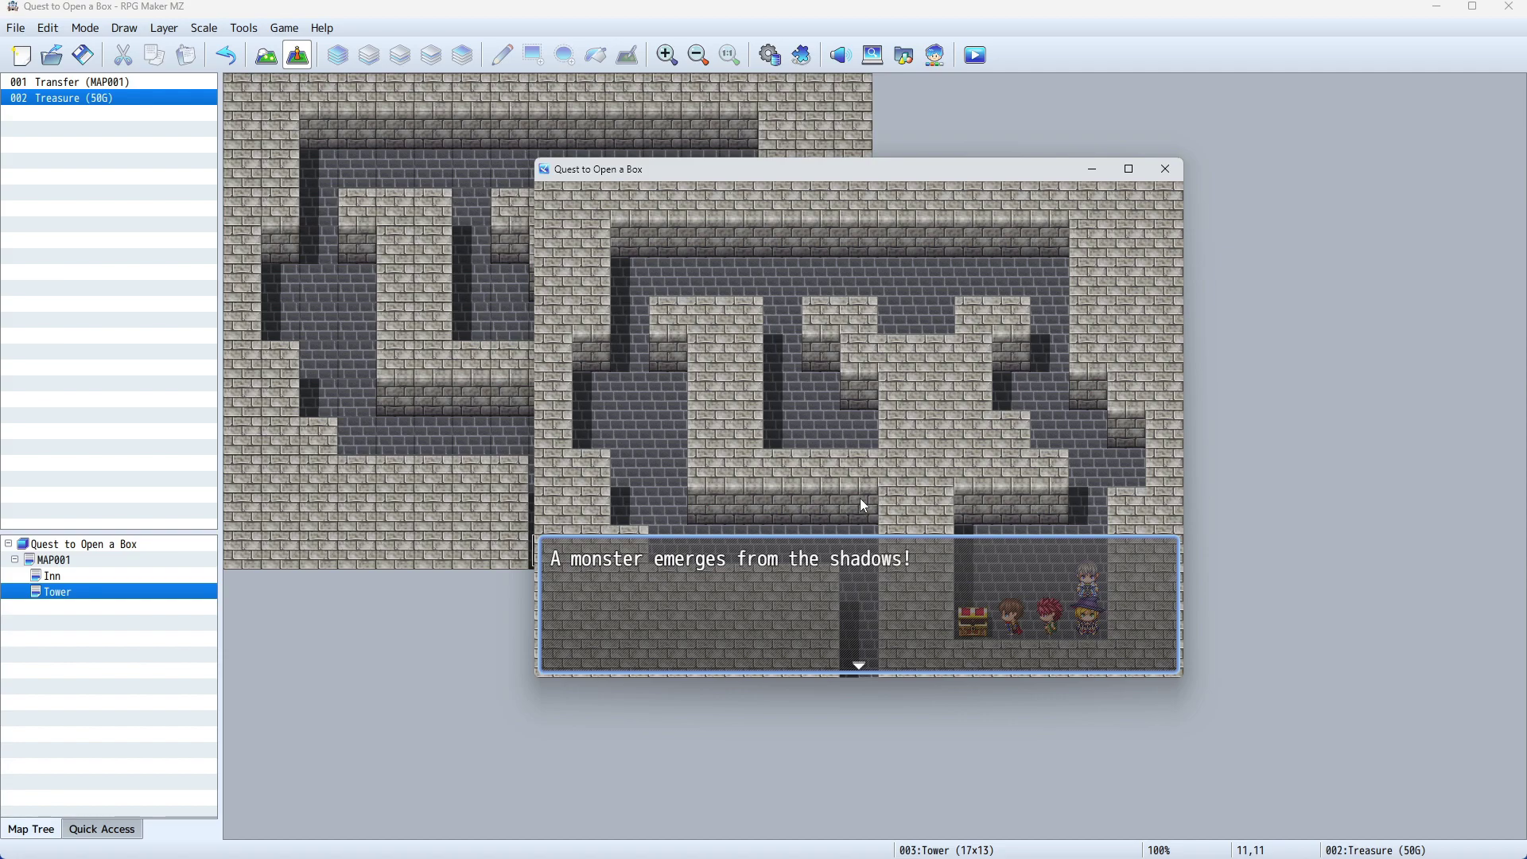
key("Return")
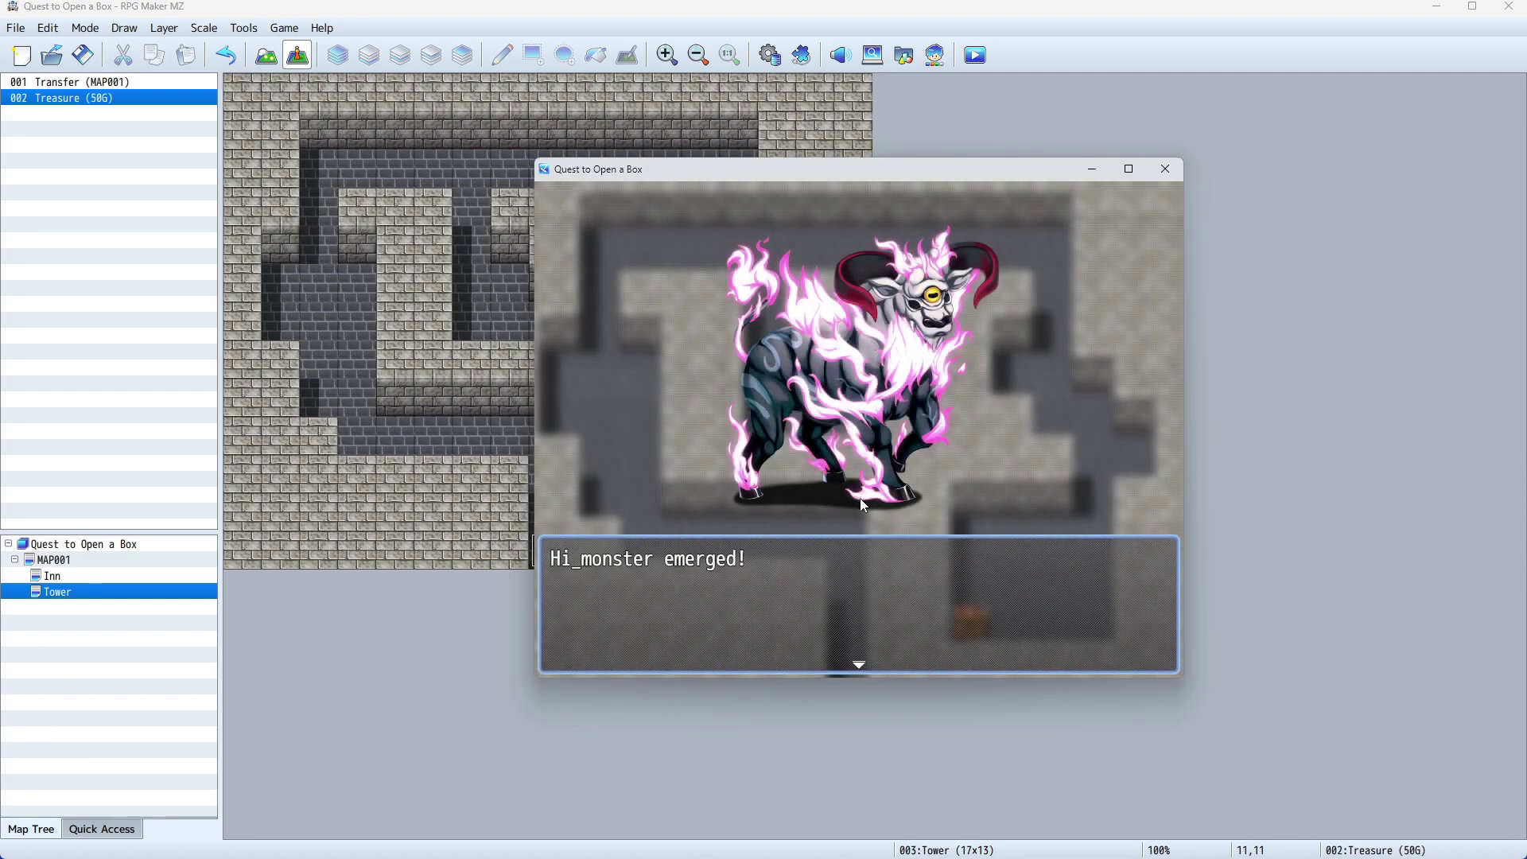
key("Return")
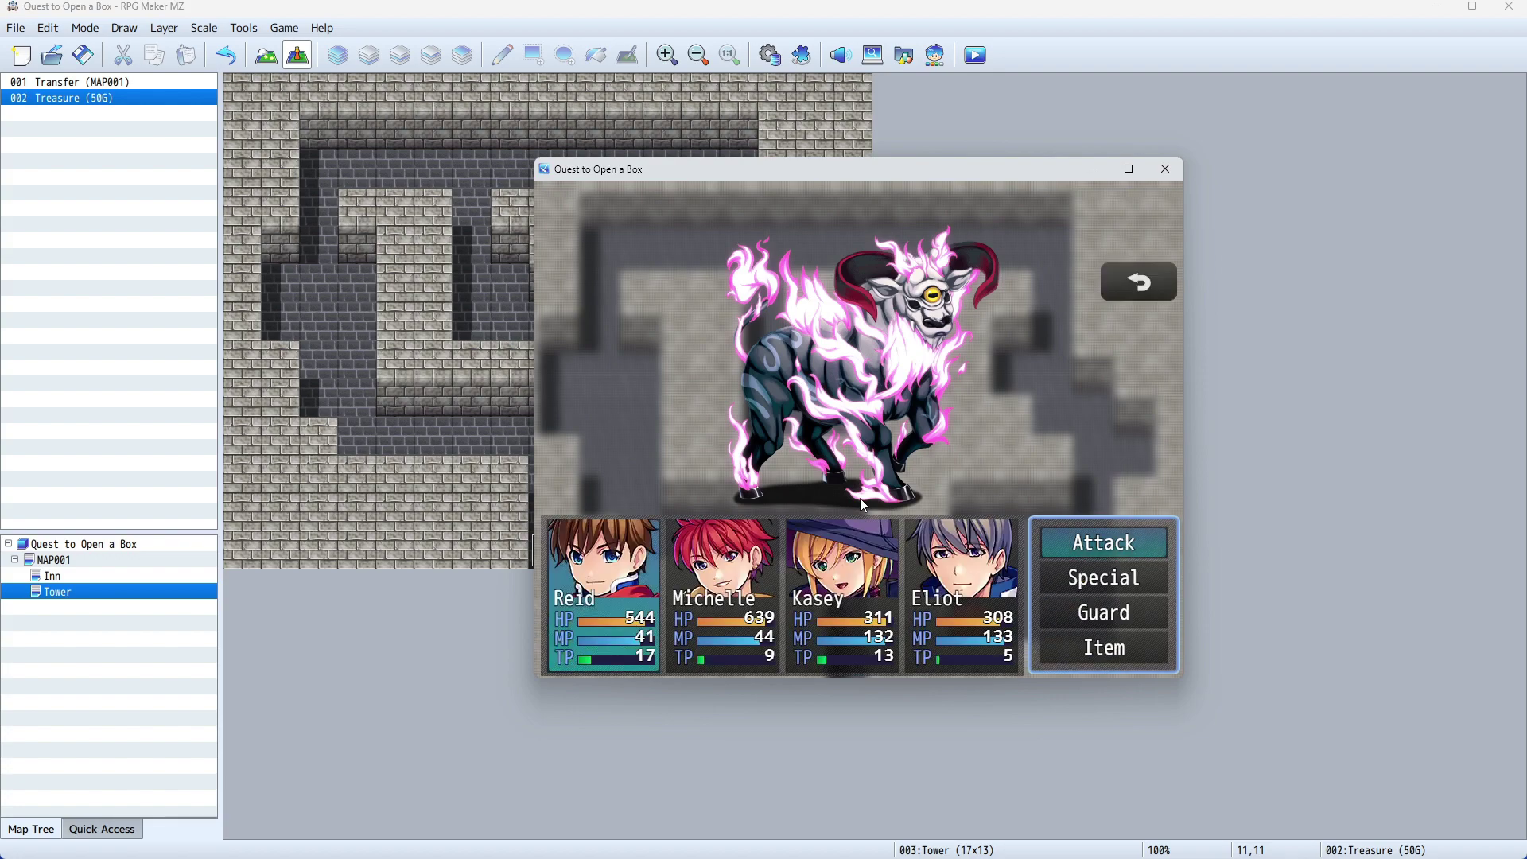
Defeat Hi_monster with the party's attacks and dismiss the victory and level-up messages.
key("Return")
key("Return")
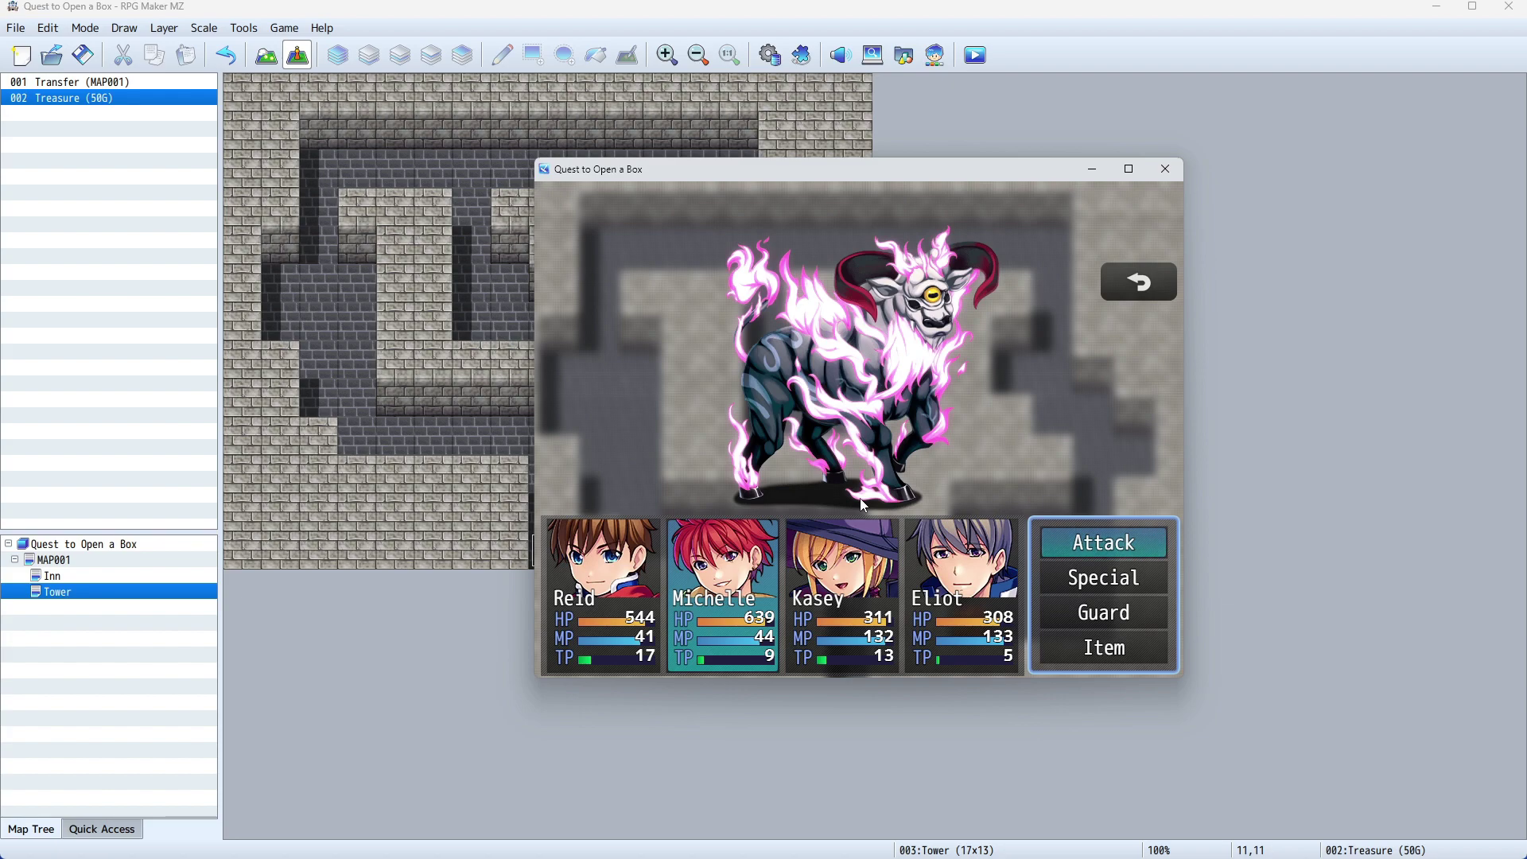
key("Return")
key("Return")
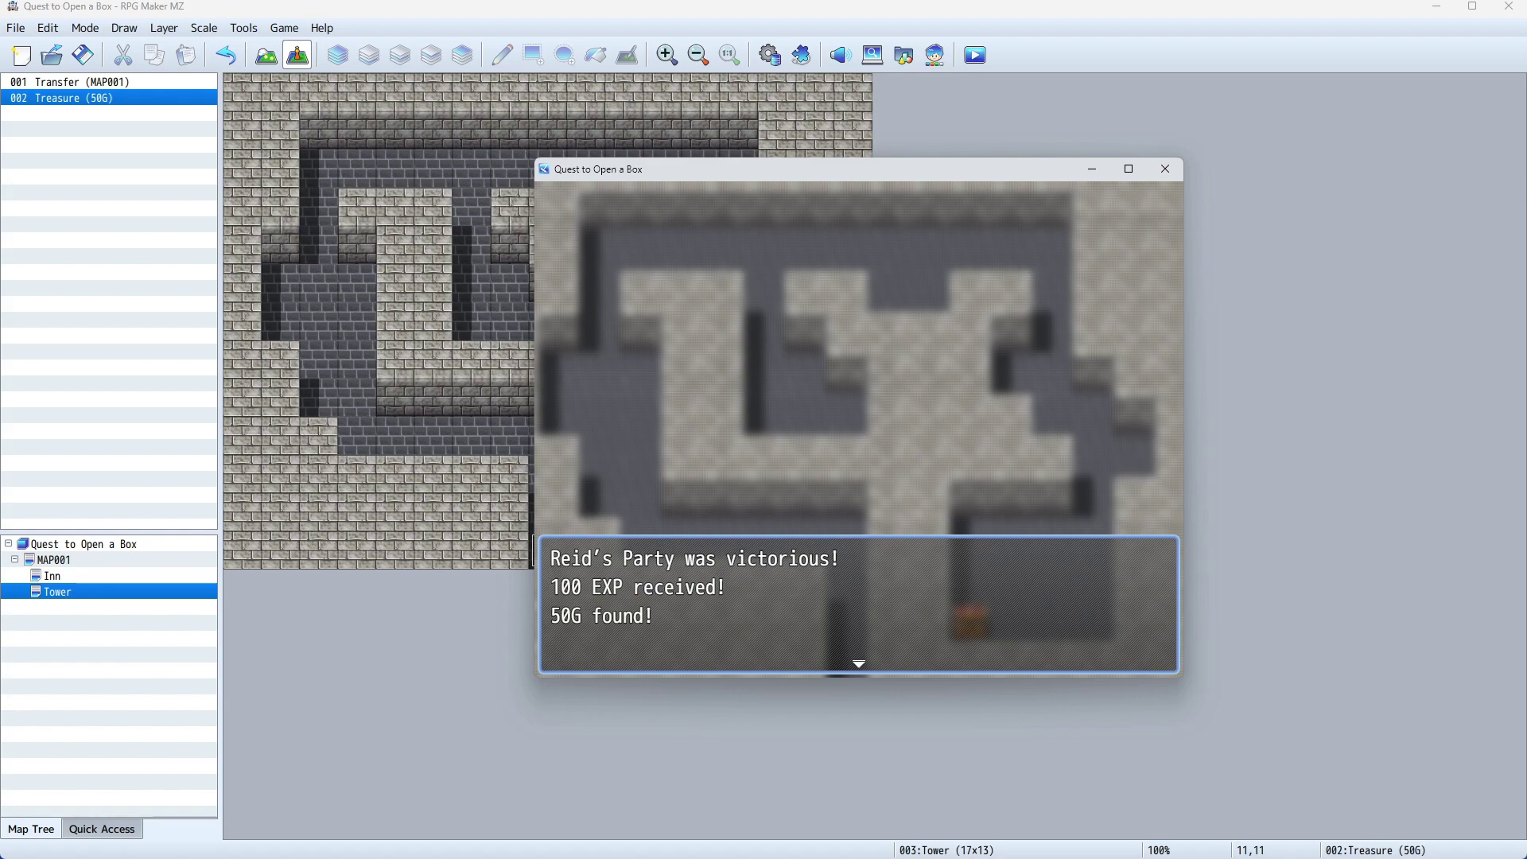
key("Return")
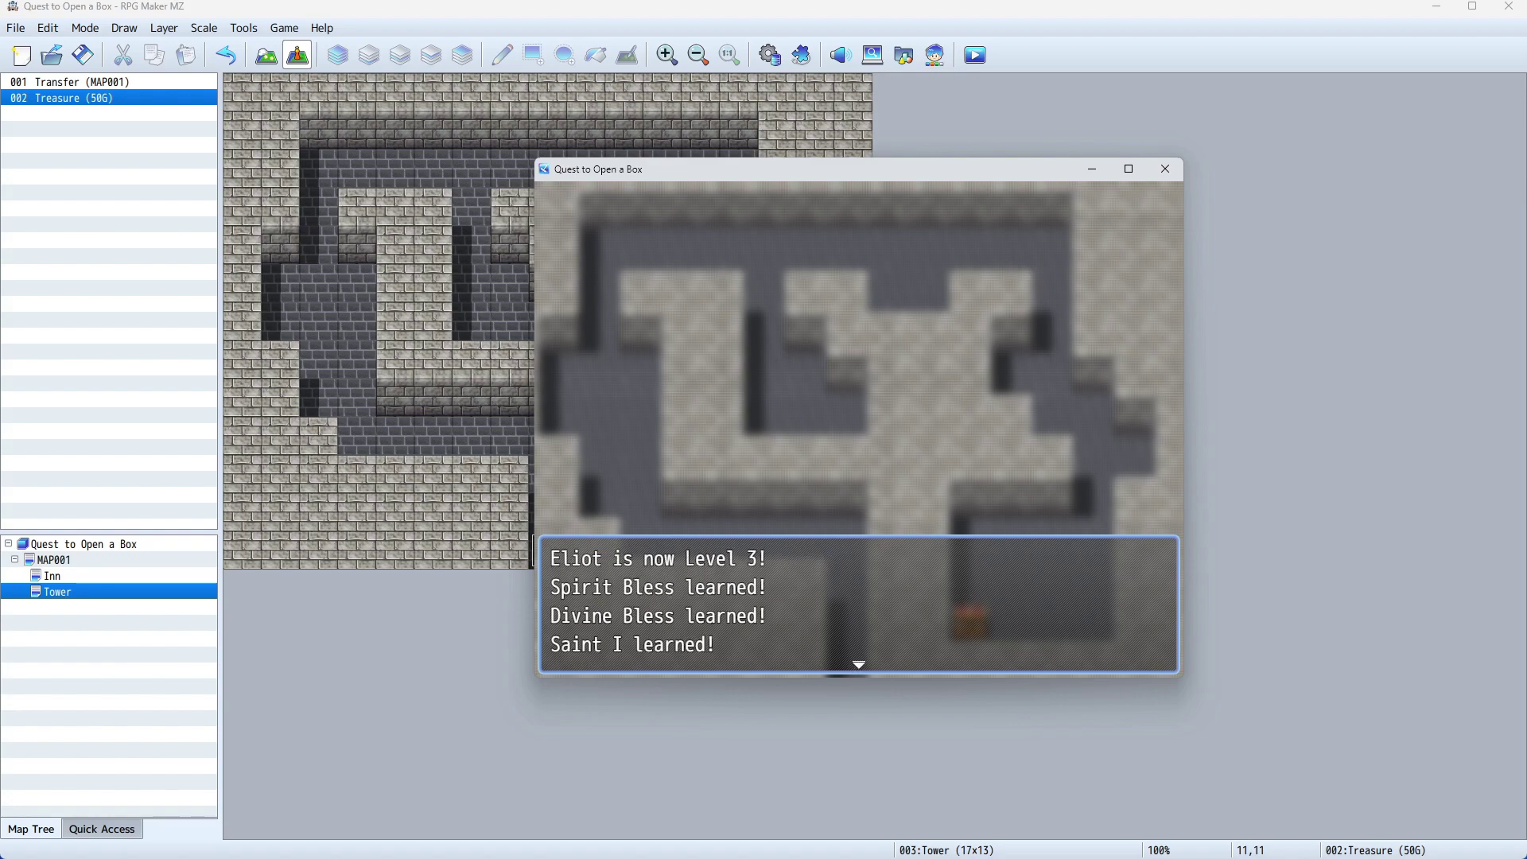
key("Return")
Head back through the Tower's upper corridor and escape from the random encounter.
key("Up")
key("Up")
key("Left")
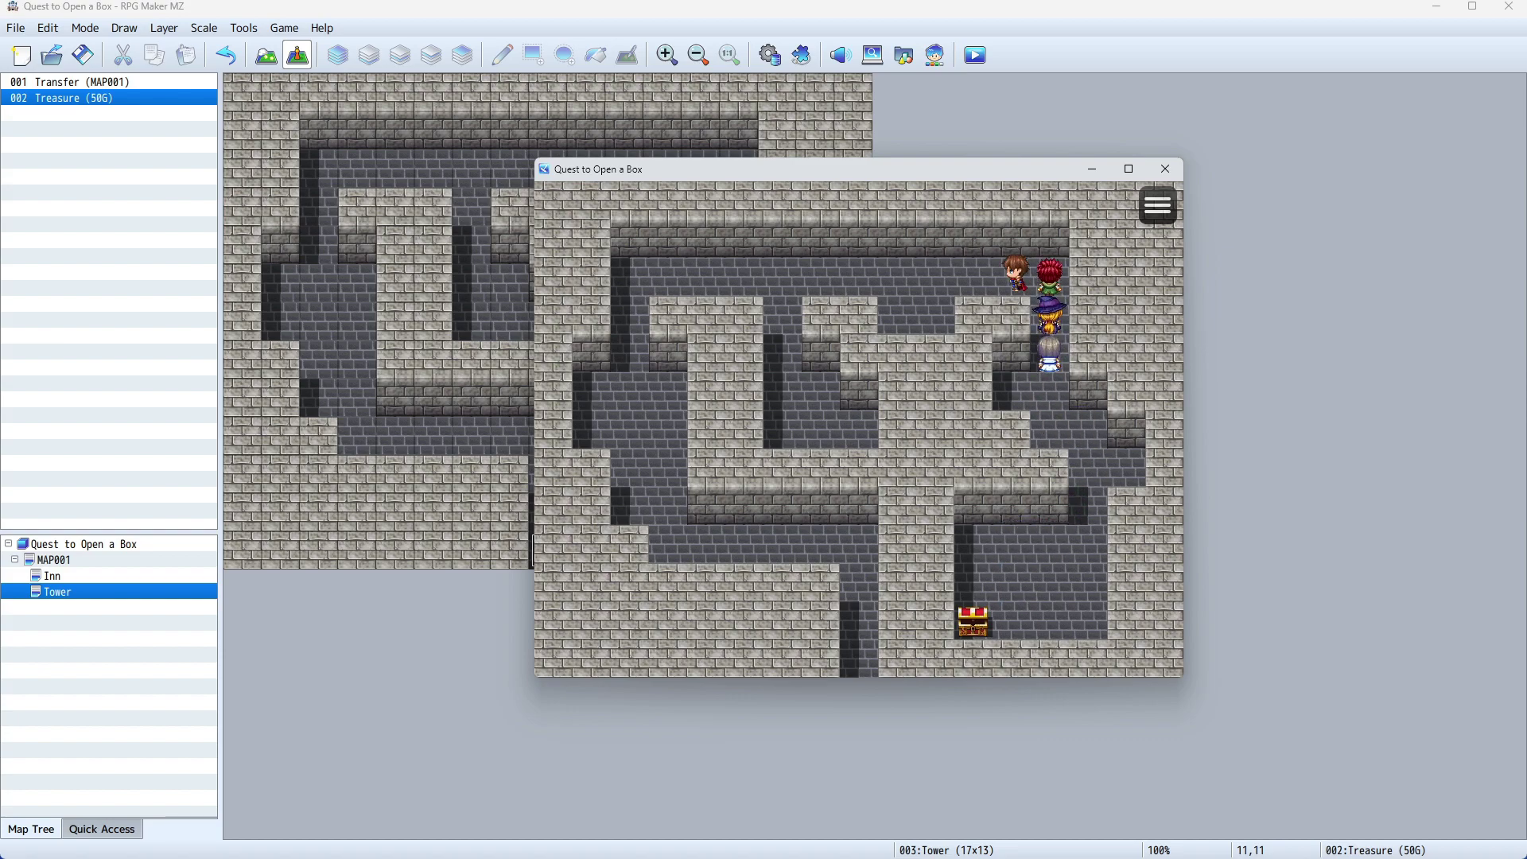
key("Left")
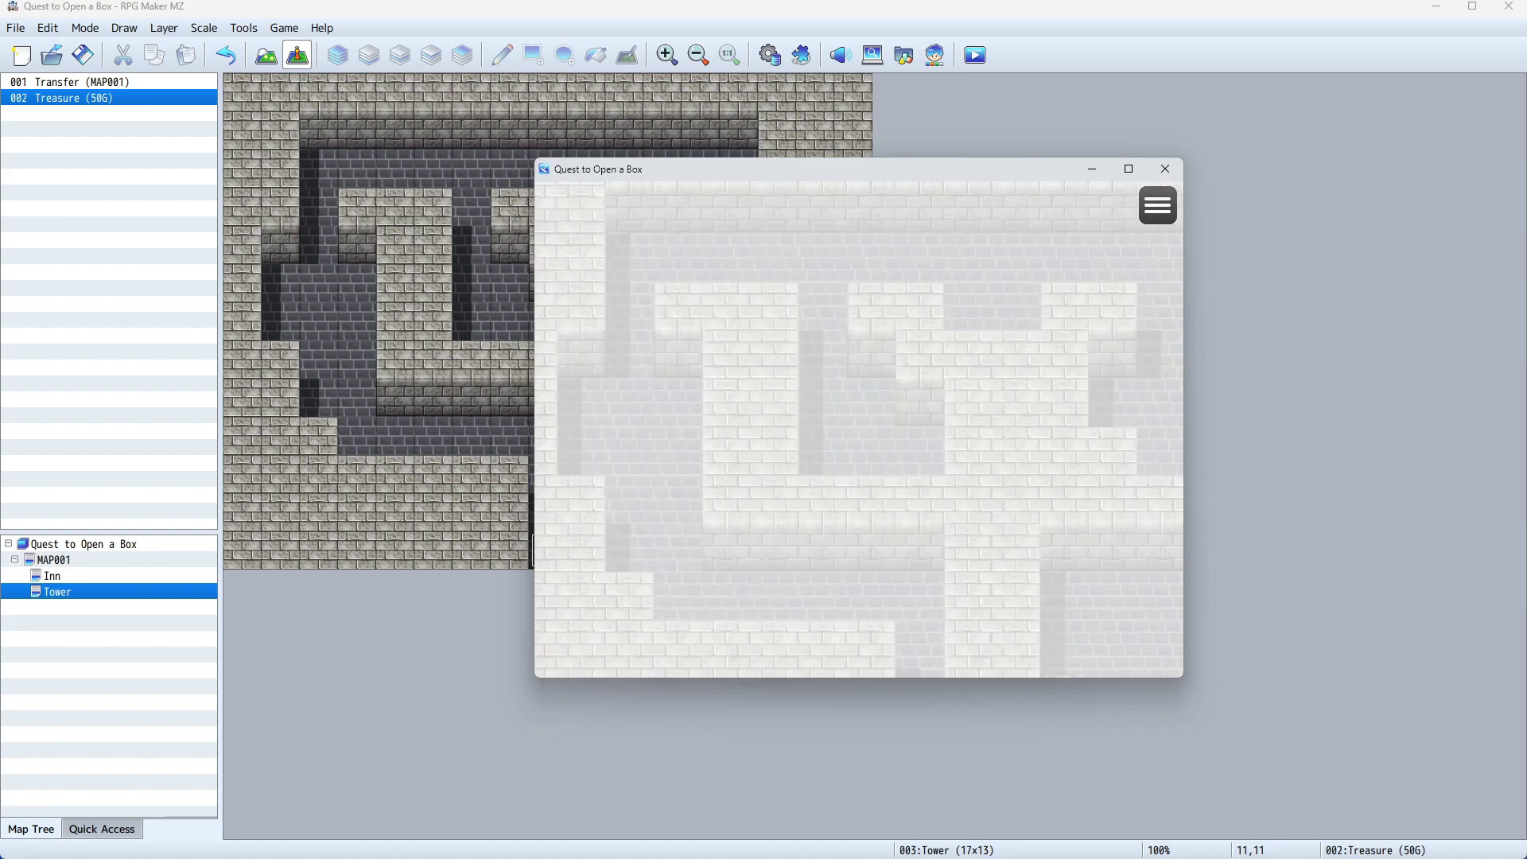
key("Return")
key("Down")
key("Return")
key("Return")
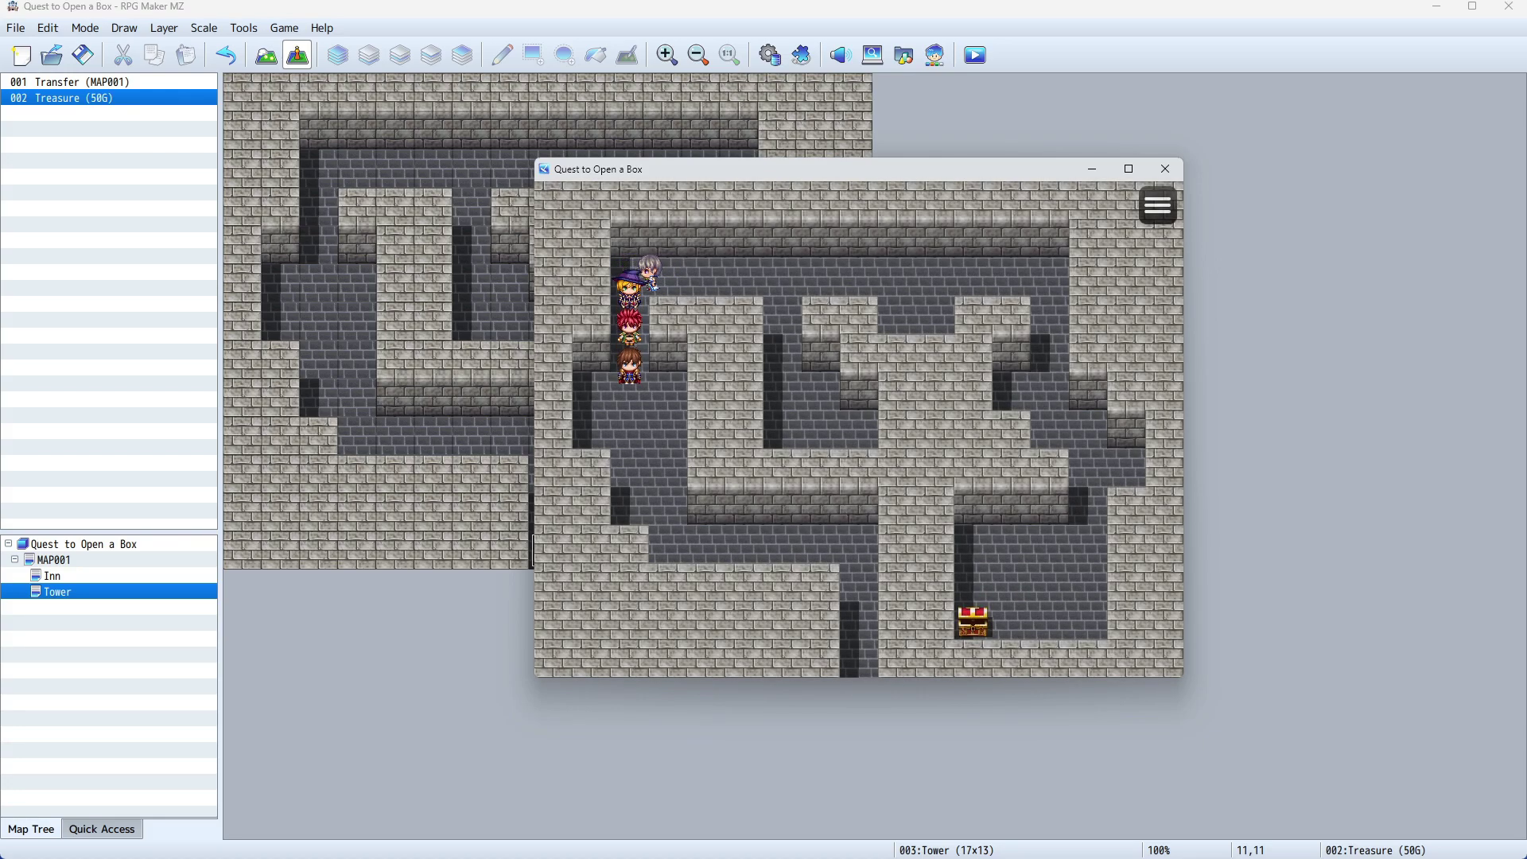
Leave the Tower and bring the party back to the inn, beside the green-clothed character at the table.
key("Down")
key("Right")
key("Down")
key("Right")
key("Down")
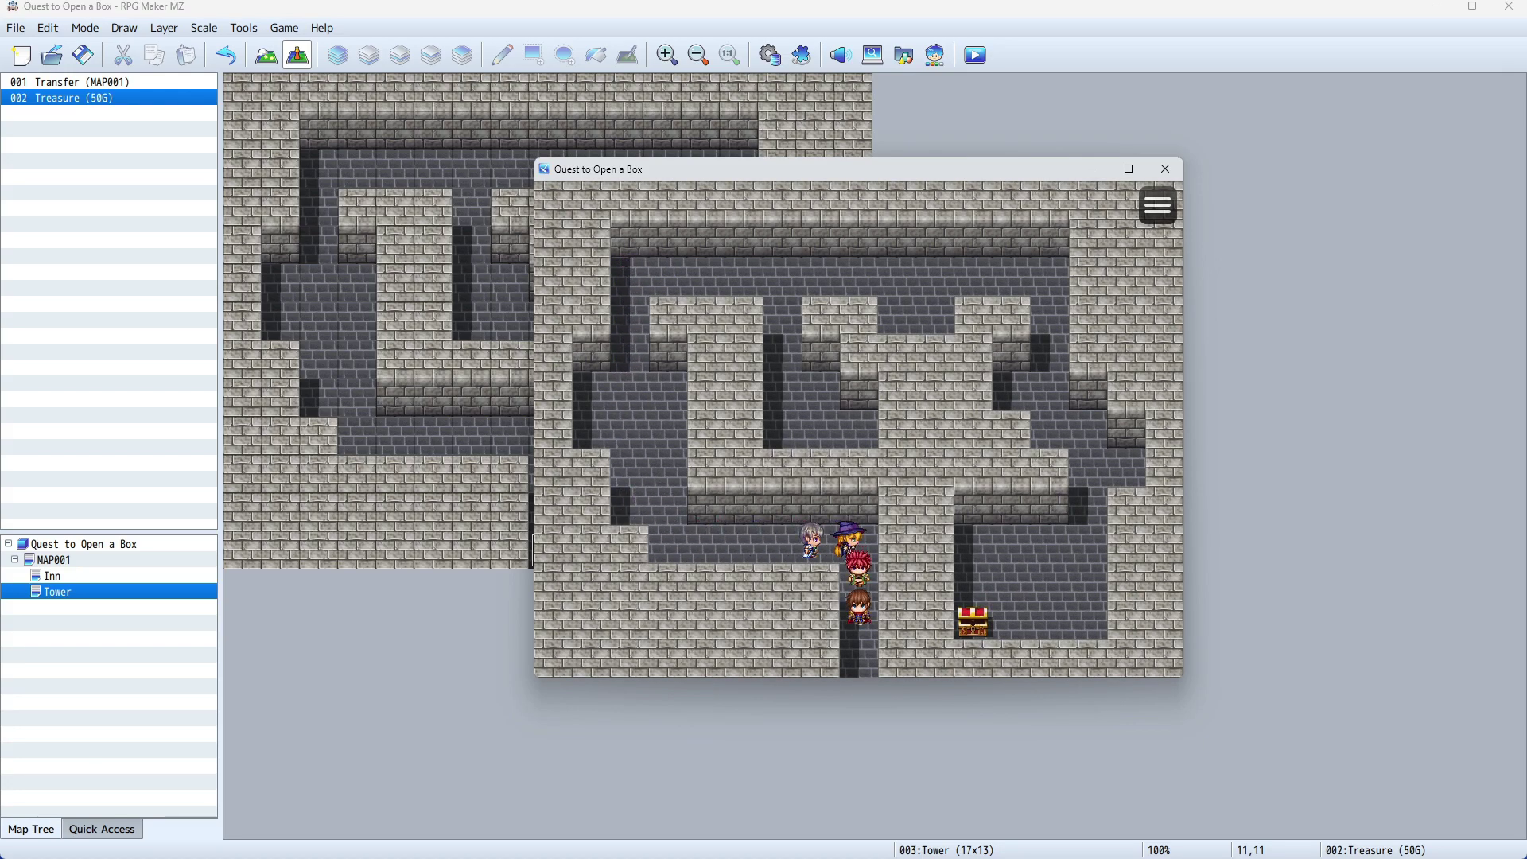
key("Down")
key("Right")
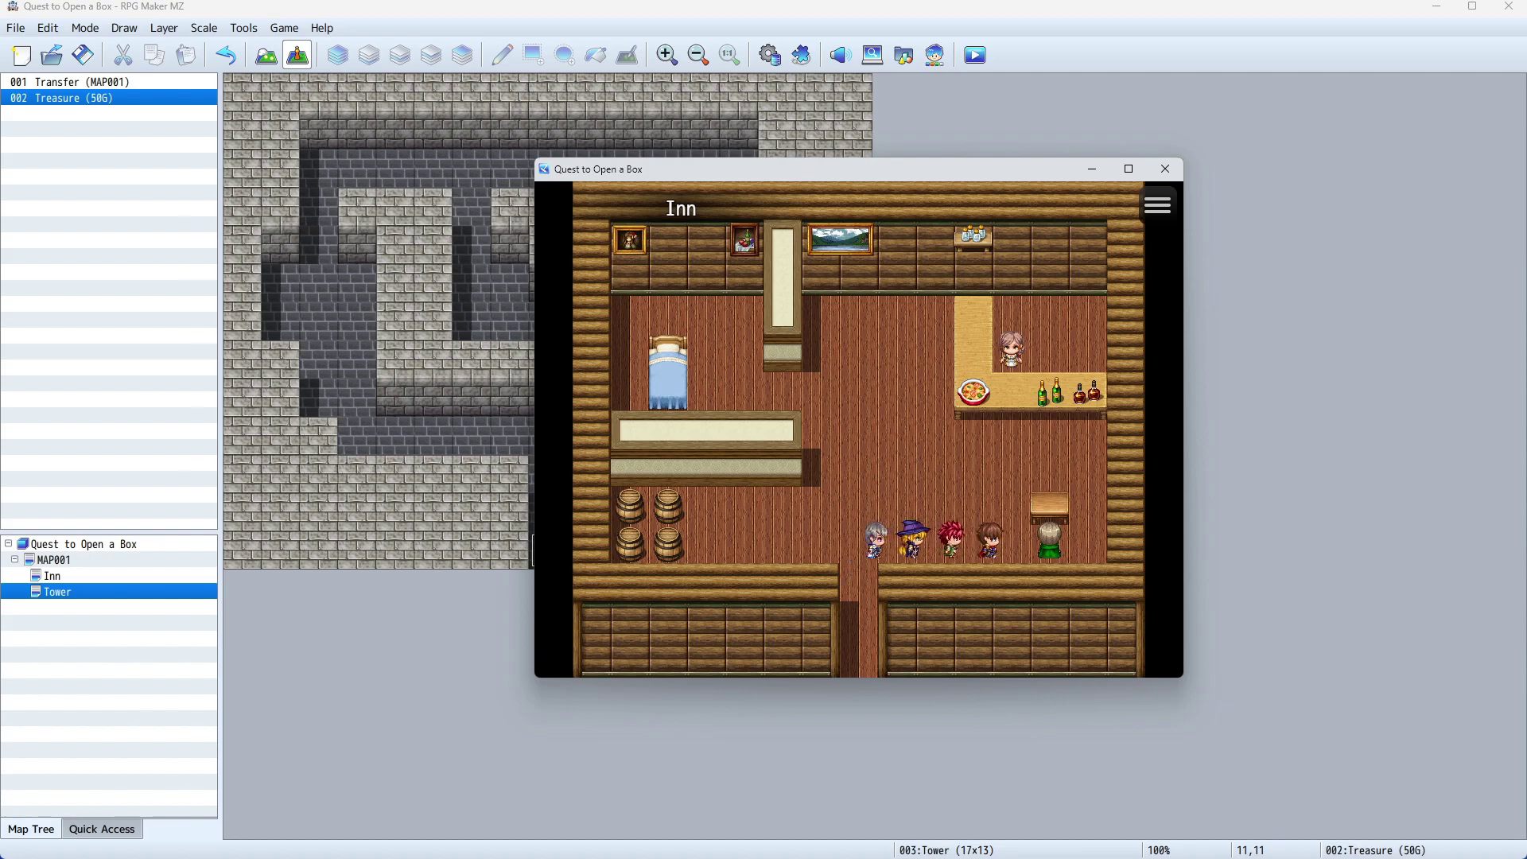
Talk to the green-clothed character to complete the quest, return to the title screen and close the playtest.
key("Return")
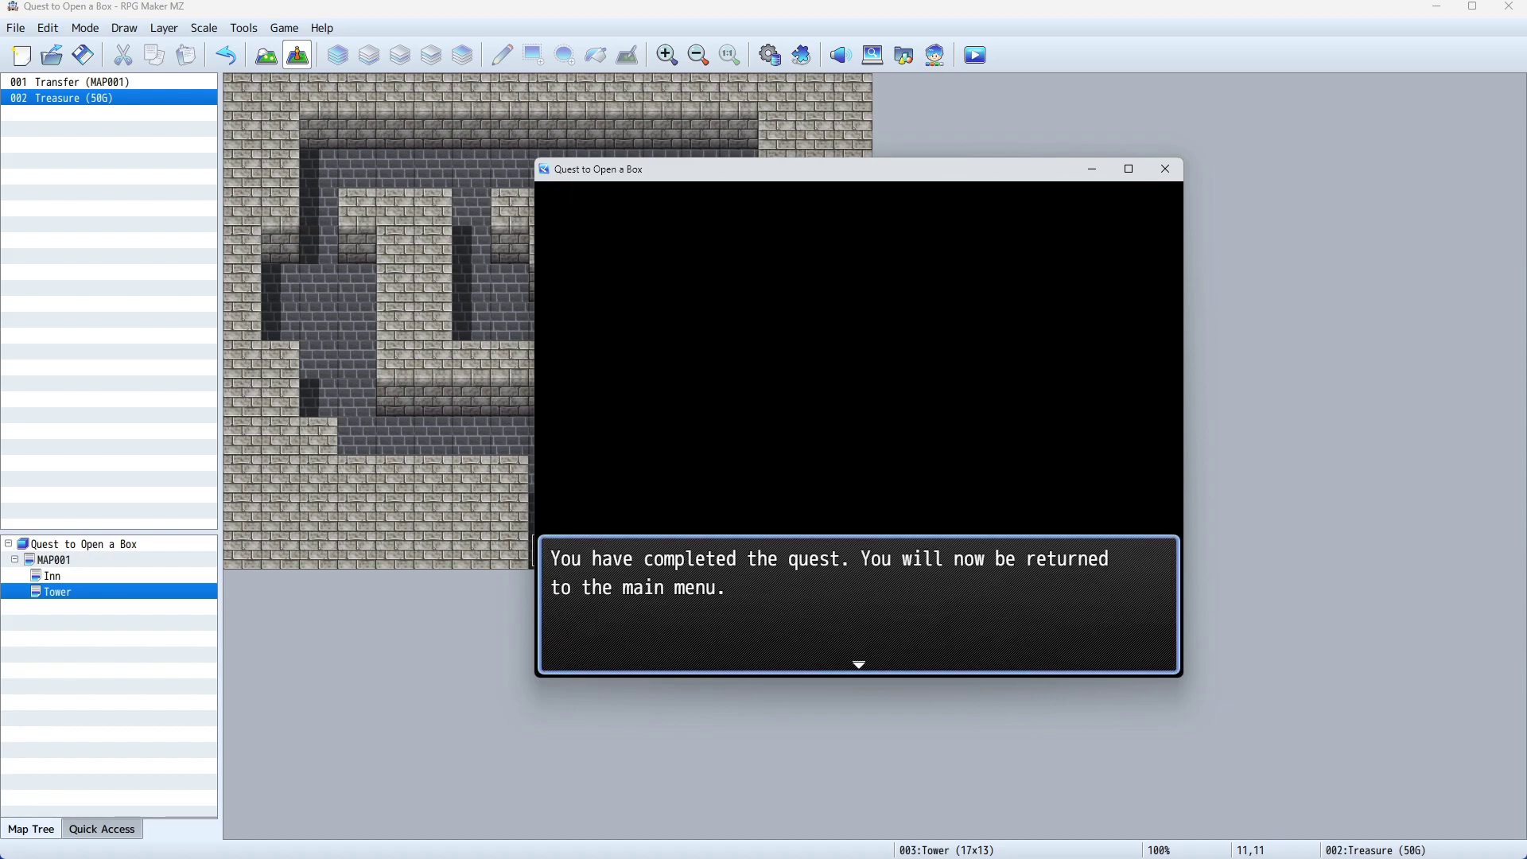
key("Return")
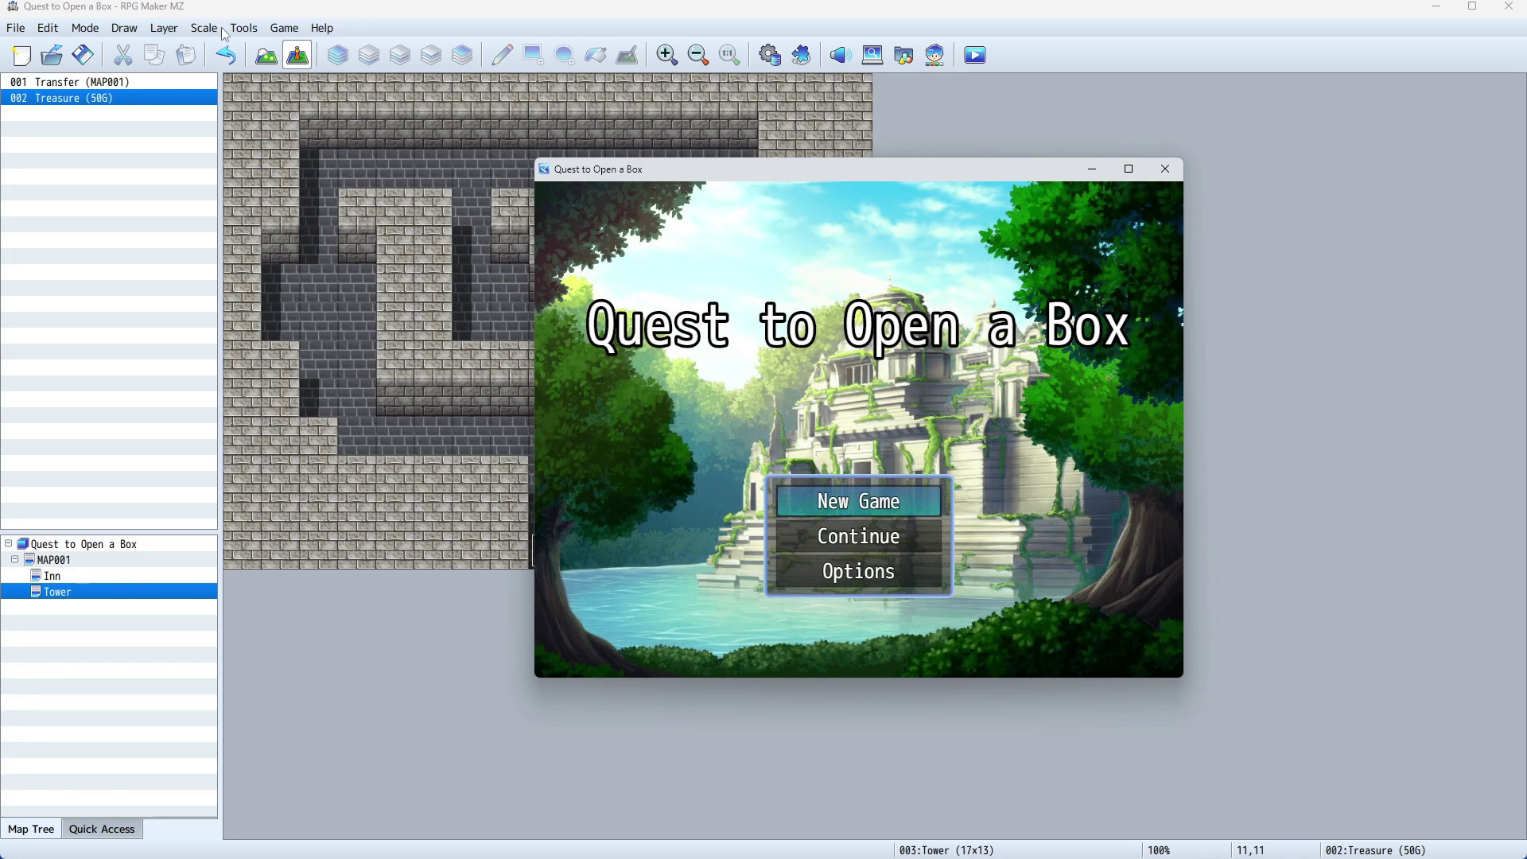
left_click(1165, 169)
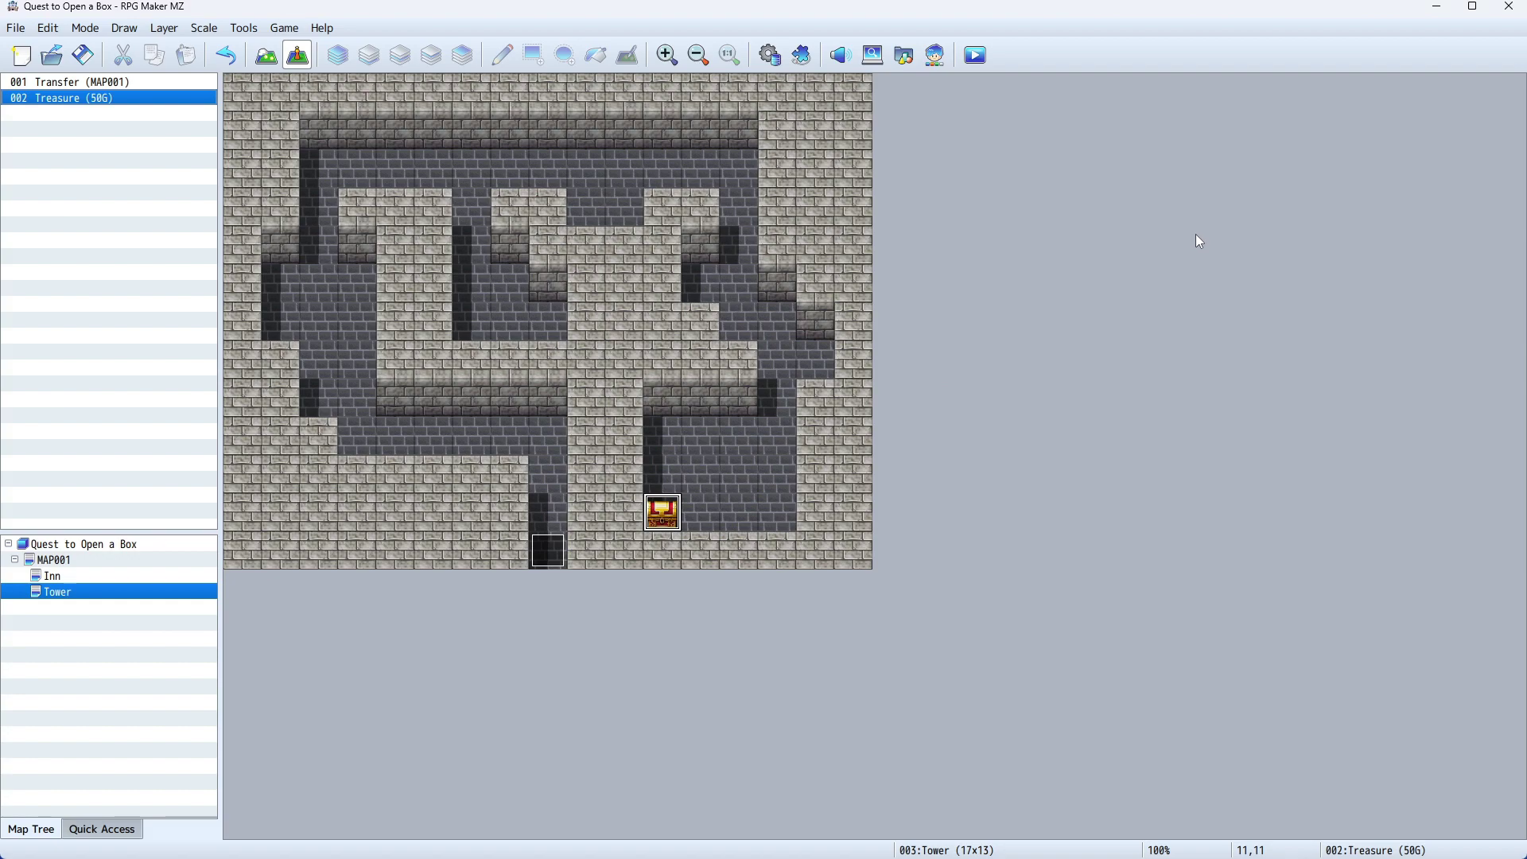